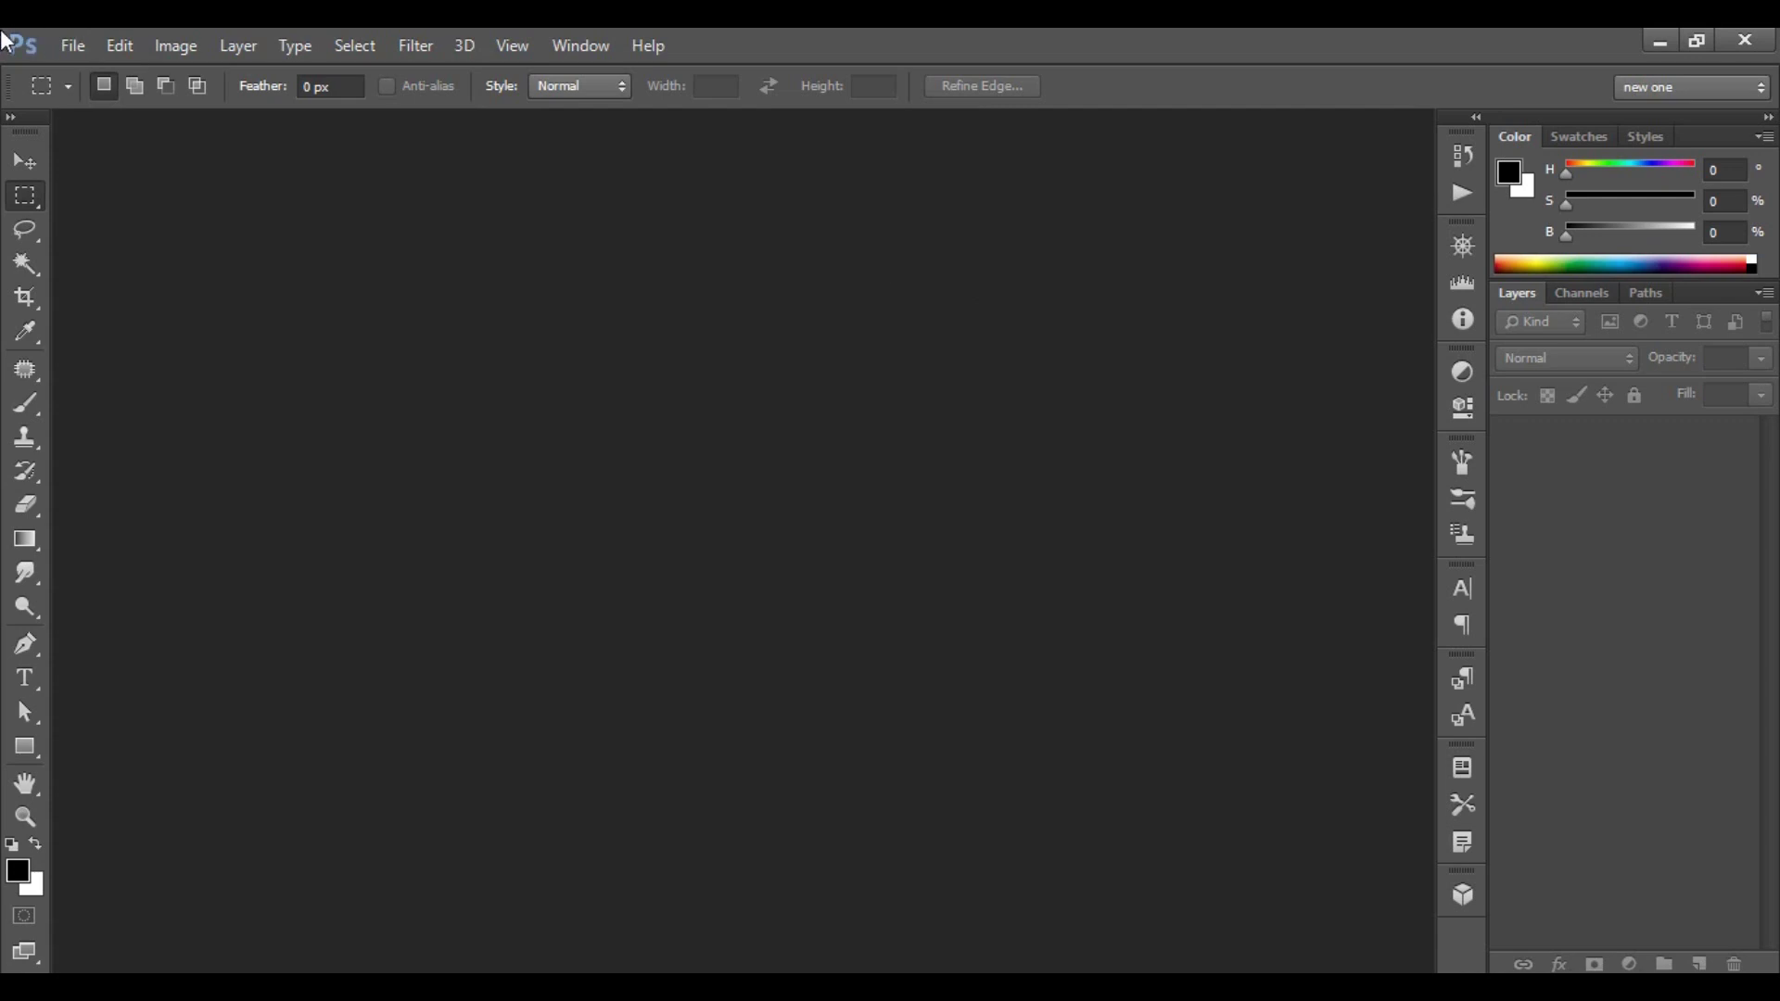
# Create Untitled-1 at 1280 × 720 px, 72 ppi, RGB Color, with a white background
pyautogui.click(70, 45)
pyautogui.click(108, 77)
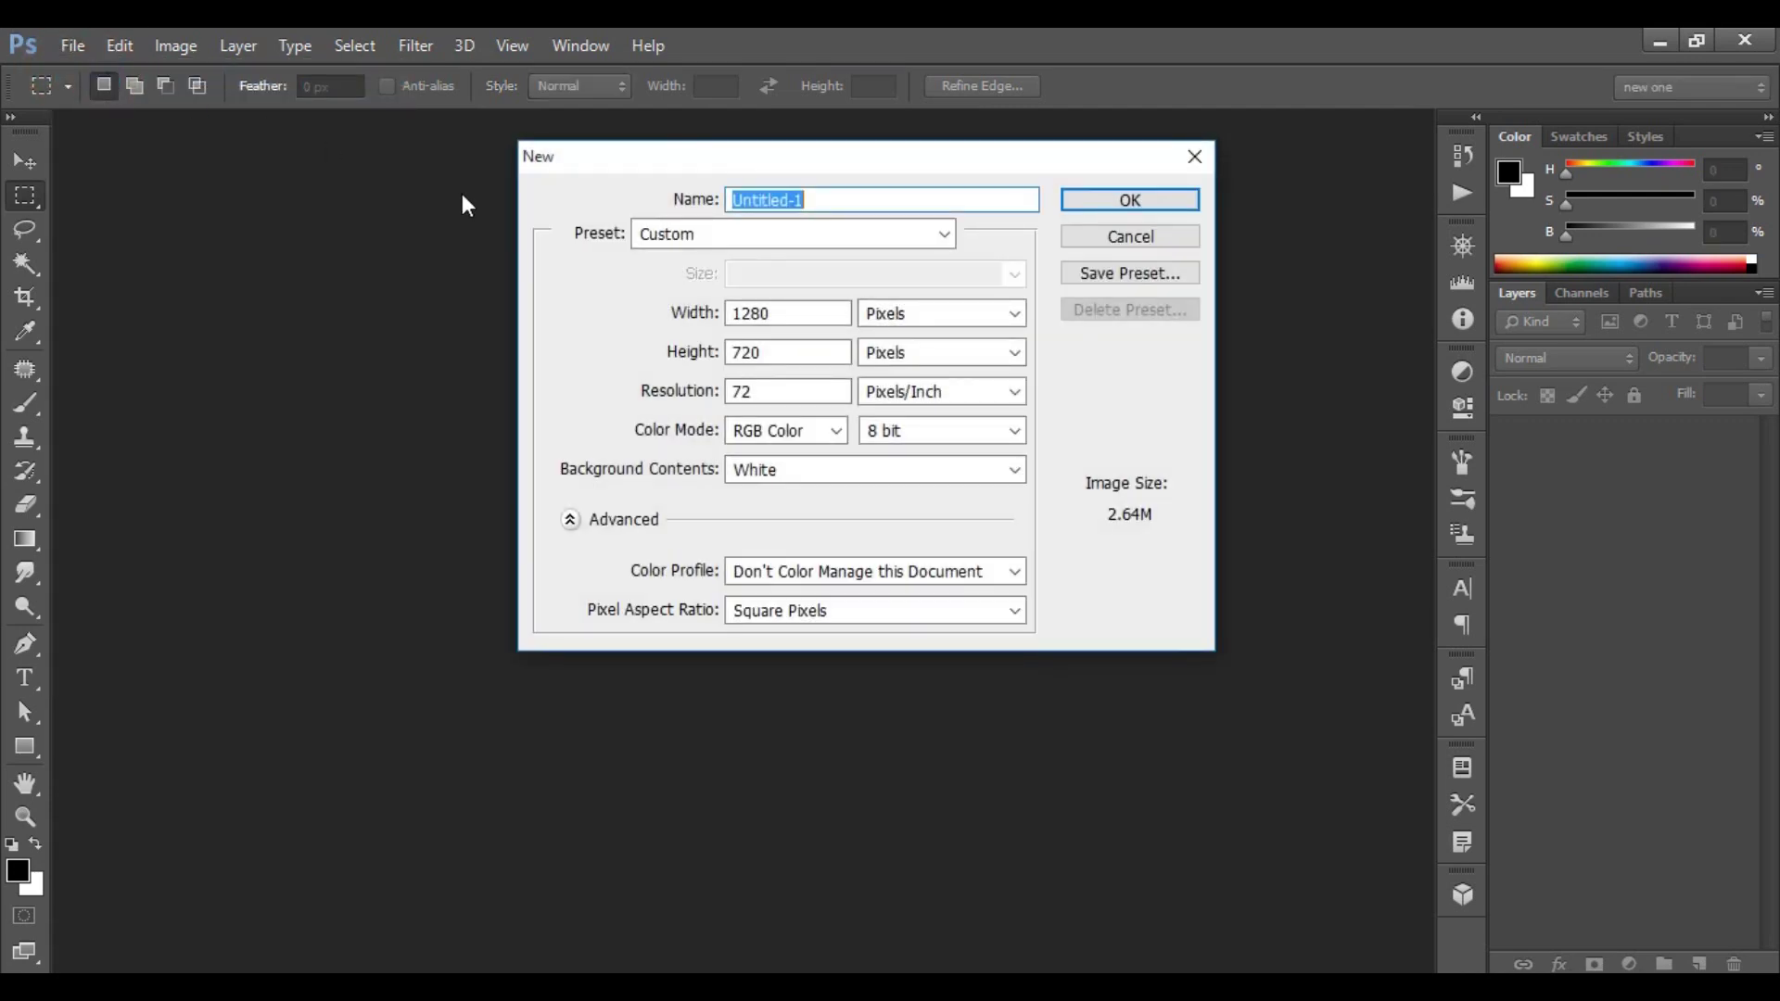
pyautogui.click(785, 314)
pyautogui.moveTo(785, 315); pyautogui.dragTo(673, 325)
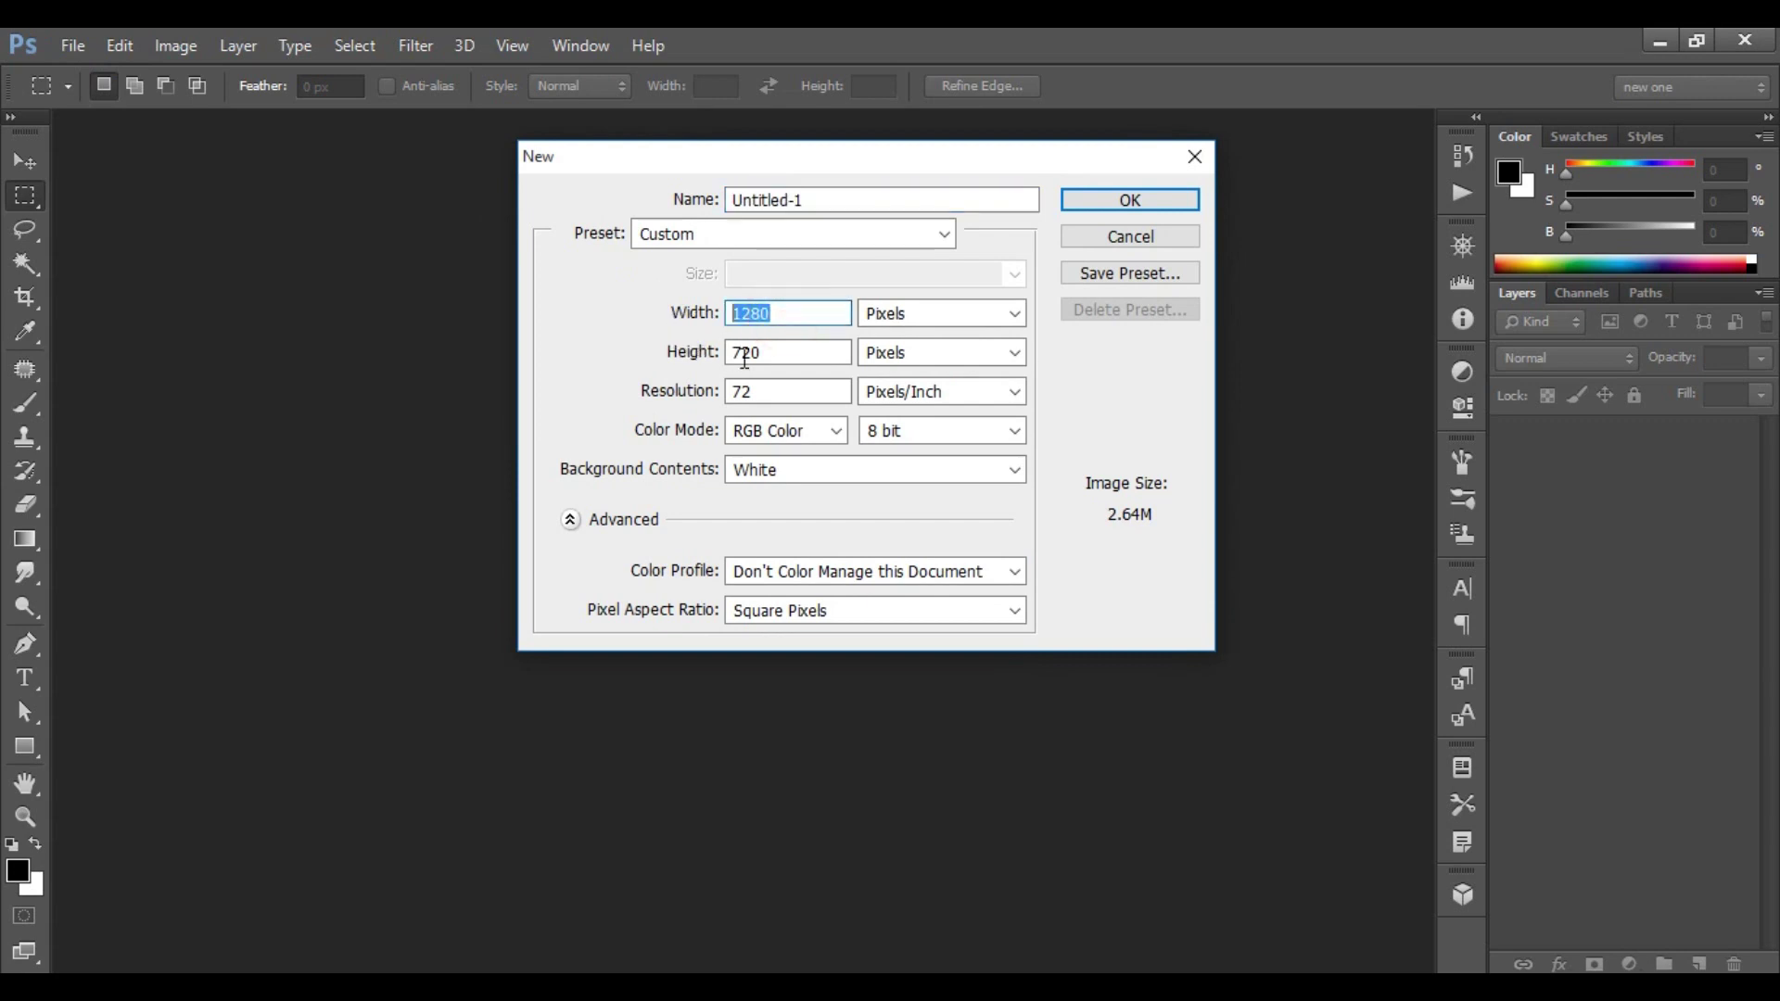
pyautogui.moveTo(779, 354); pyautogui.dragTo(659, 358)
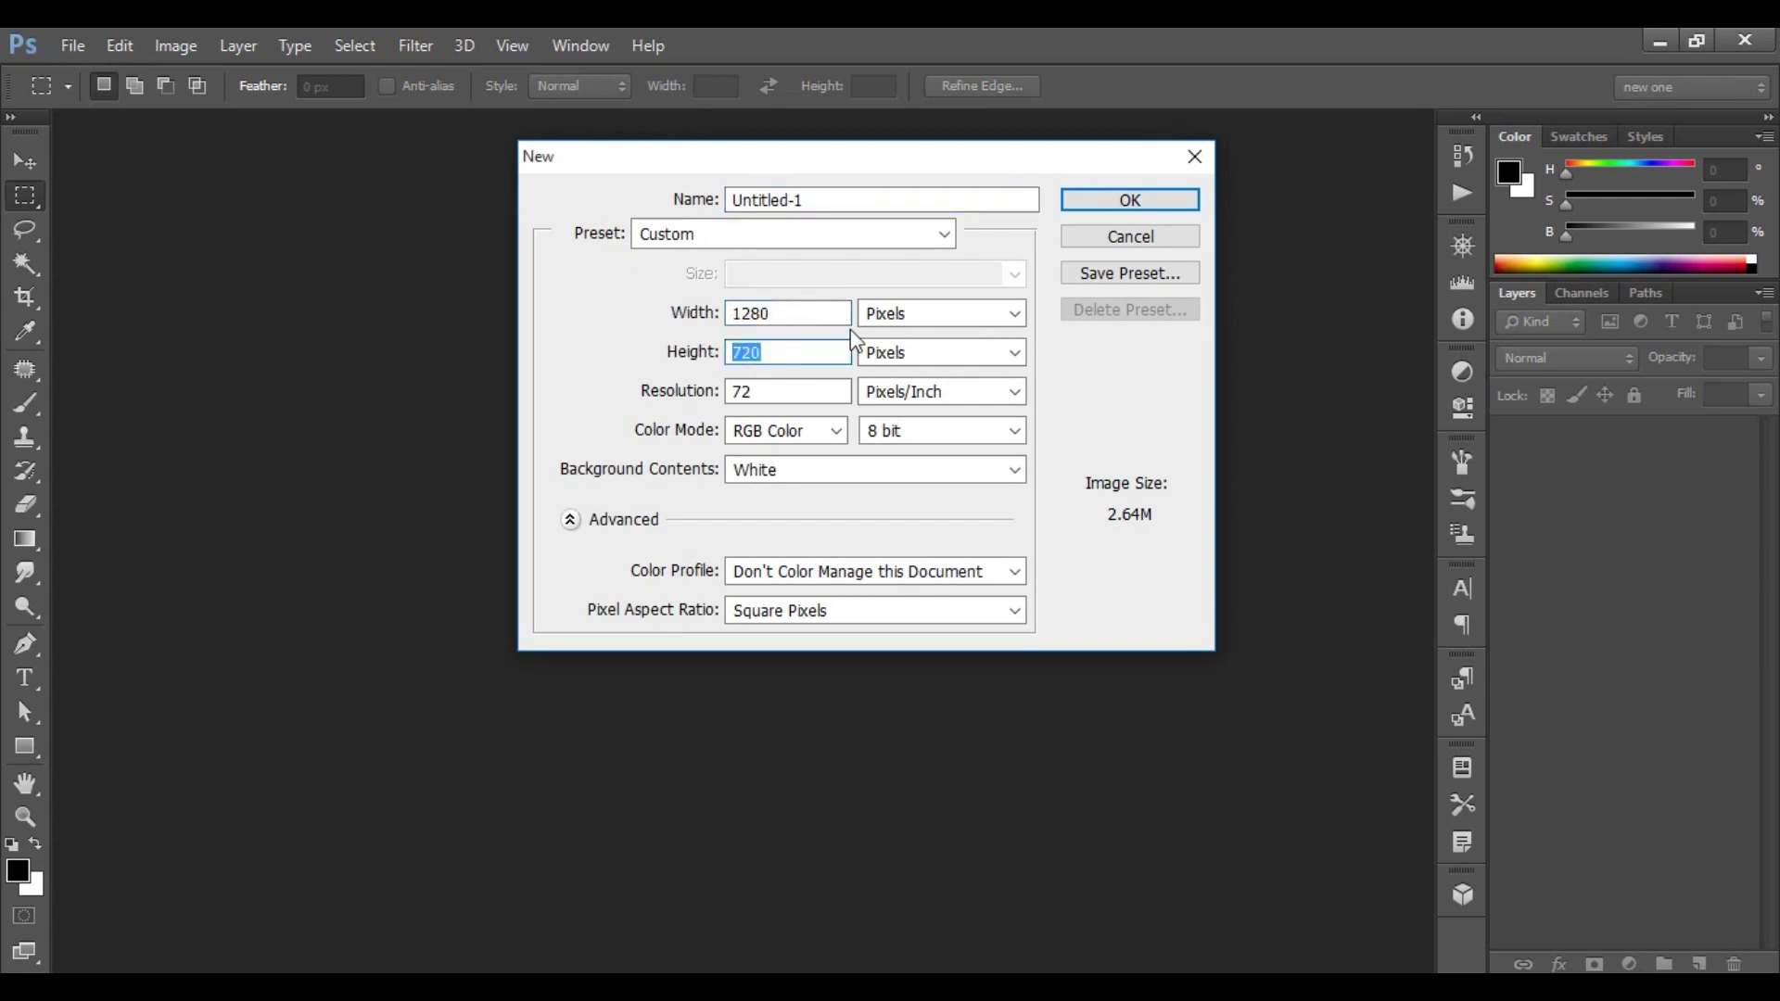
pyautogui.click(885, 313)
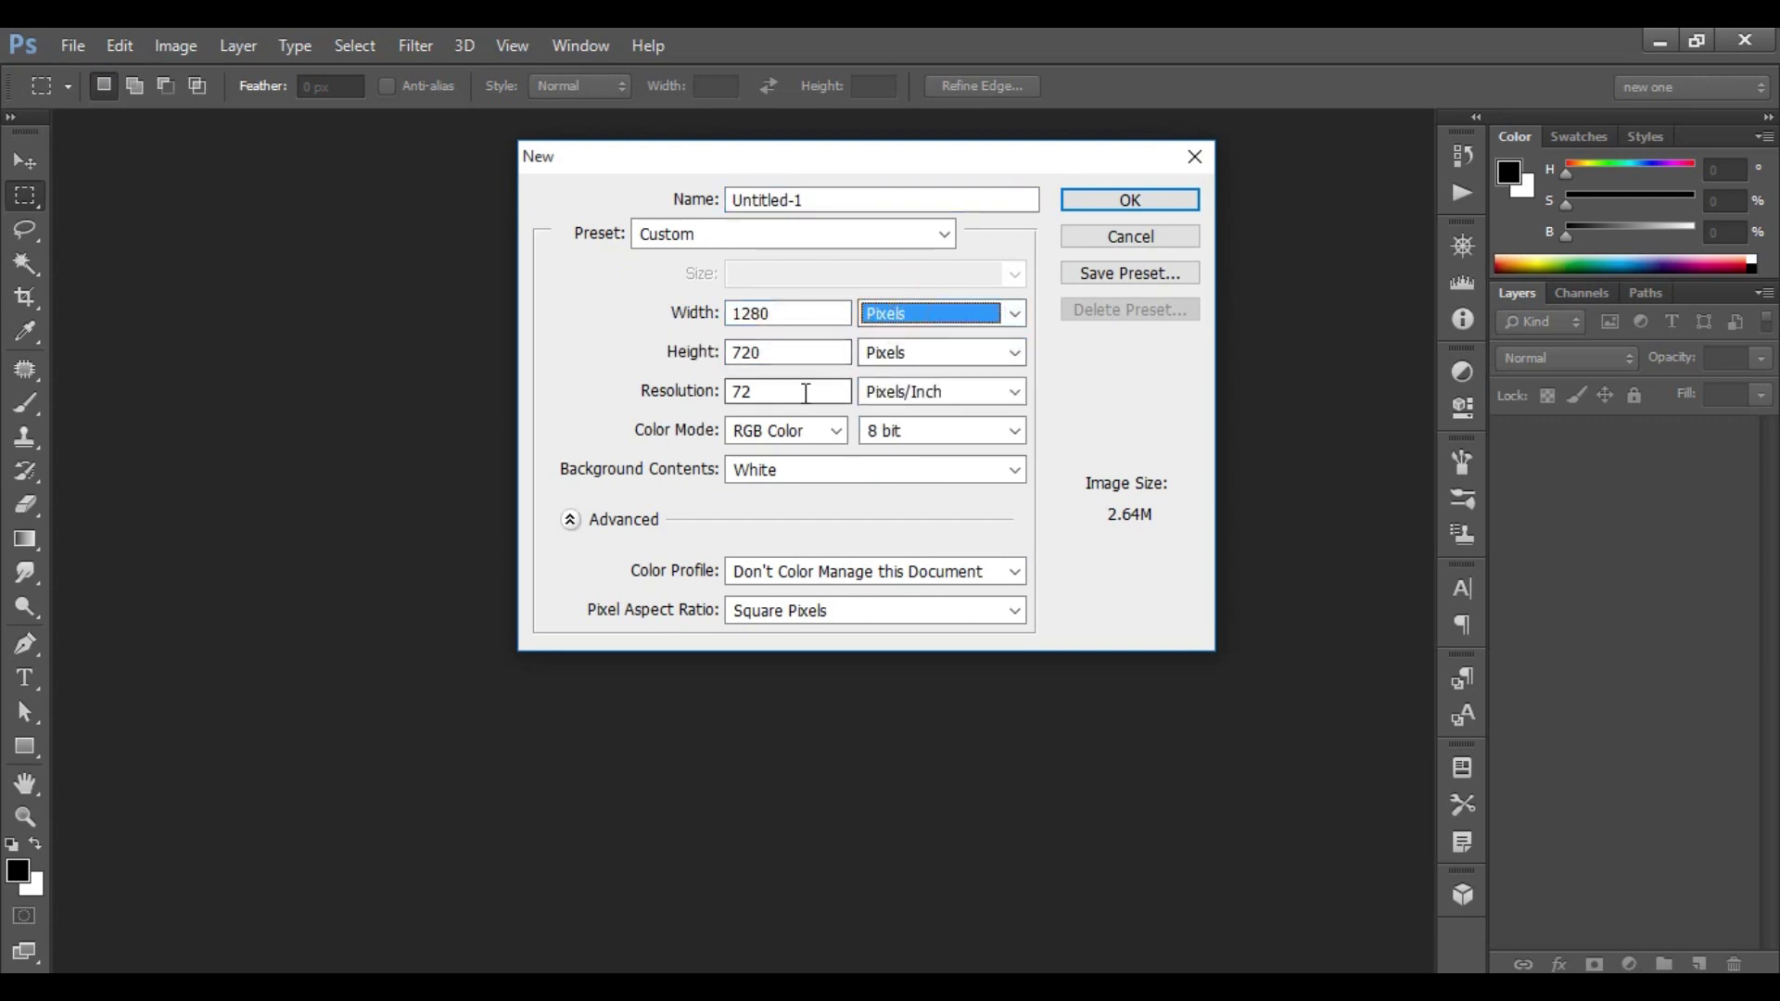
pyautogui.moveTo(803, 391); pyautogui.dragTo(664, 393)
pyautogui.click(816, 442)
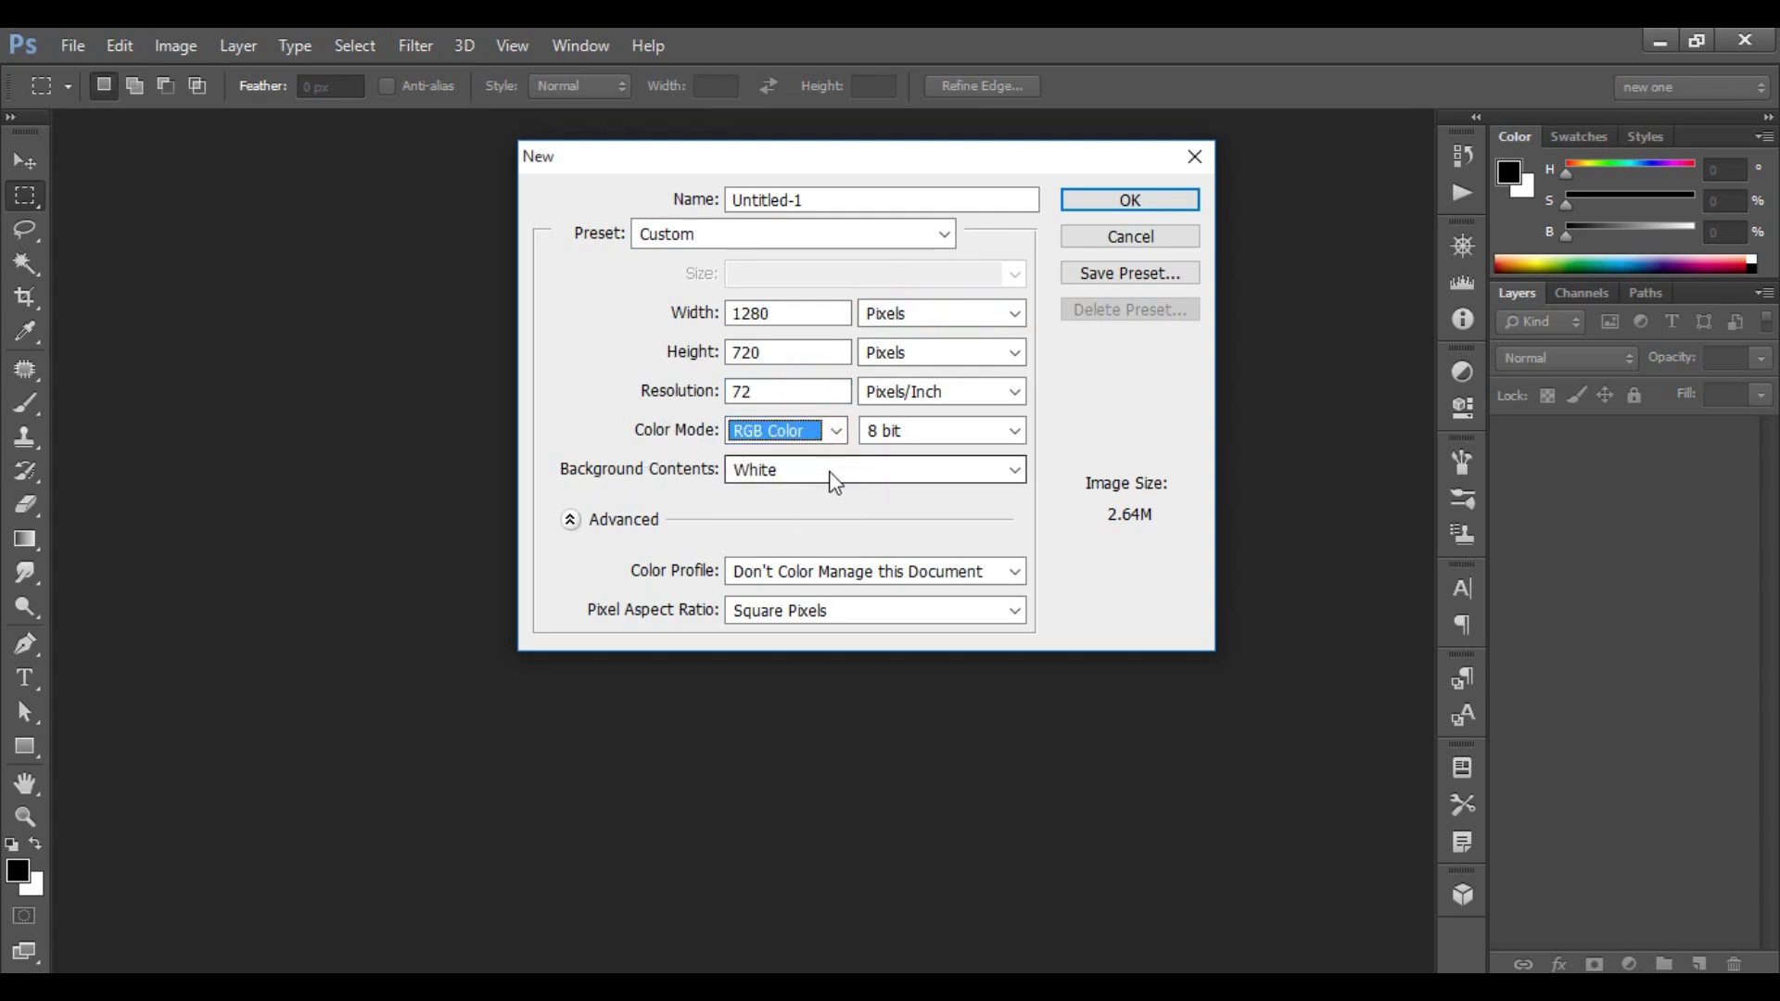
pyautogui.click(833, 470)
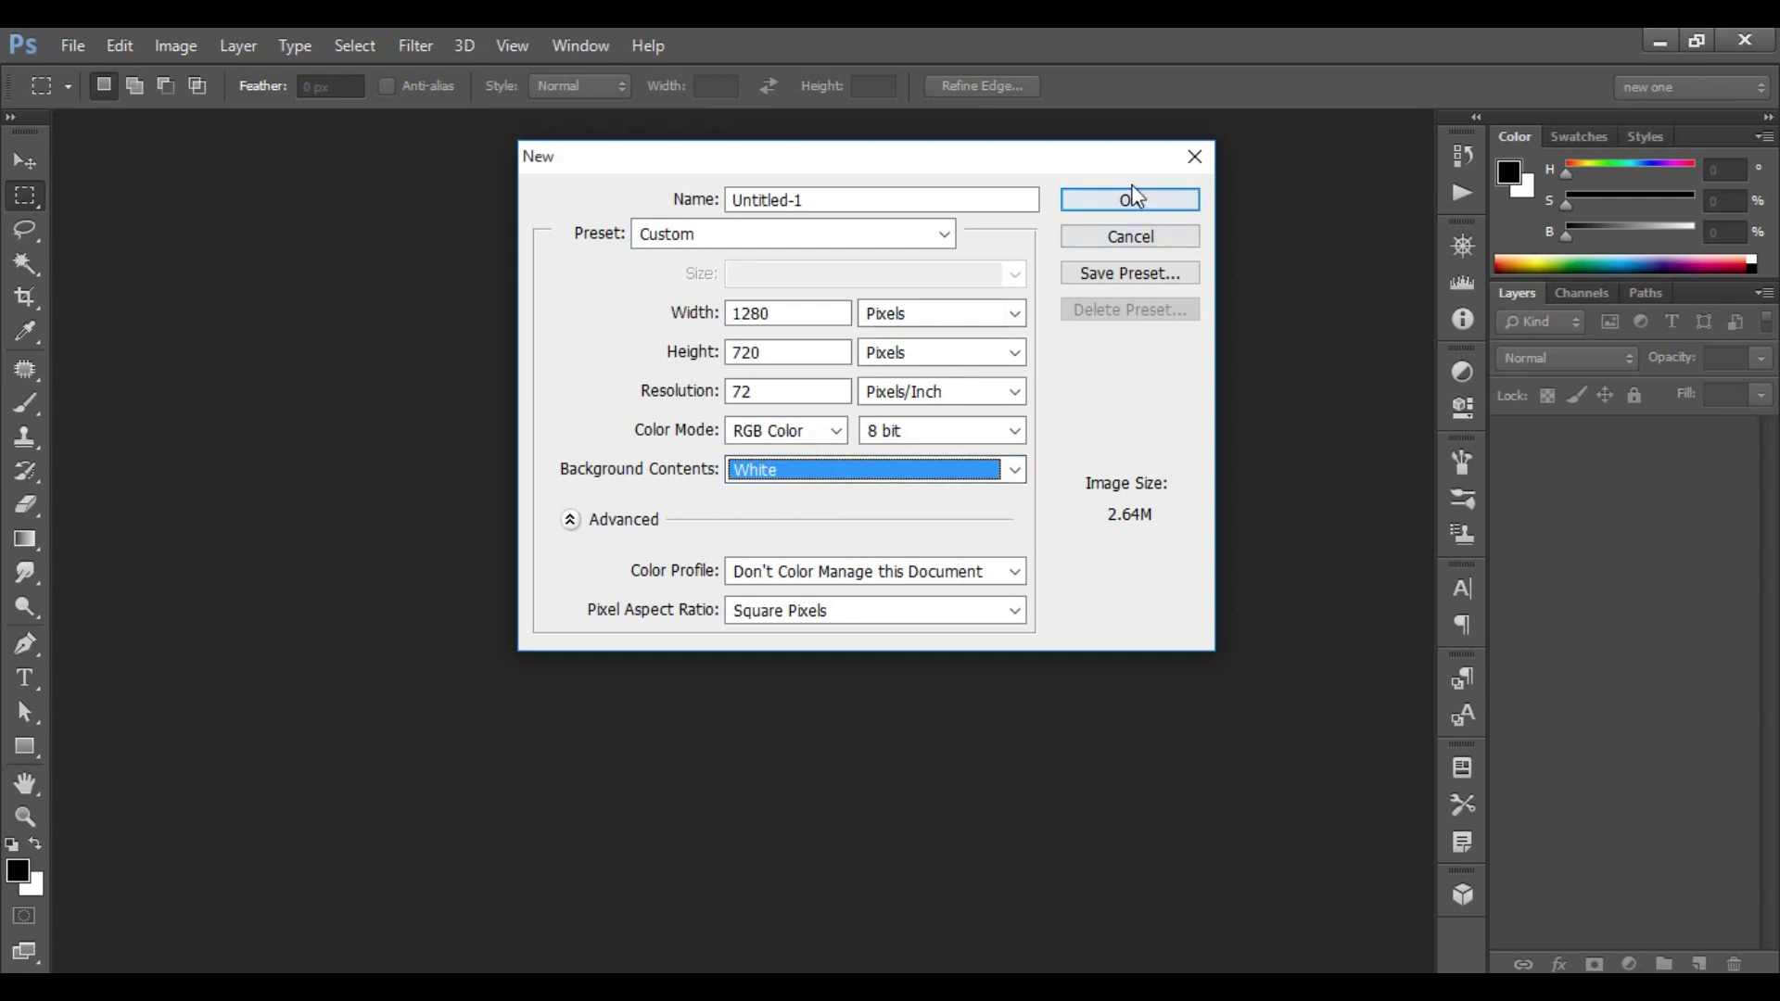
pyautogui.click(1124, 209)
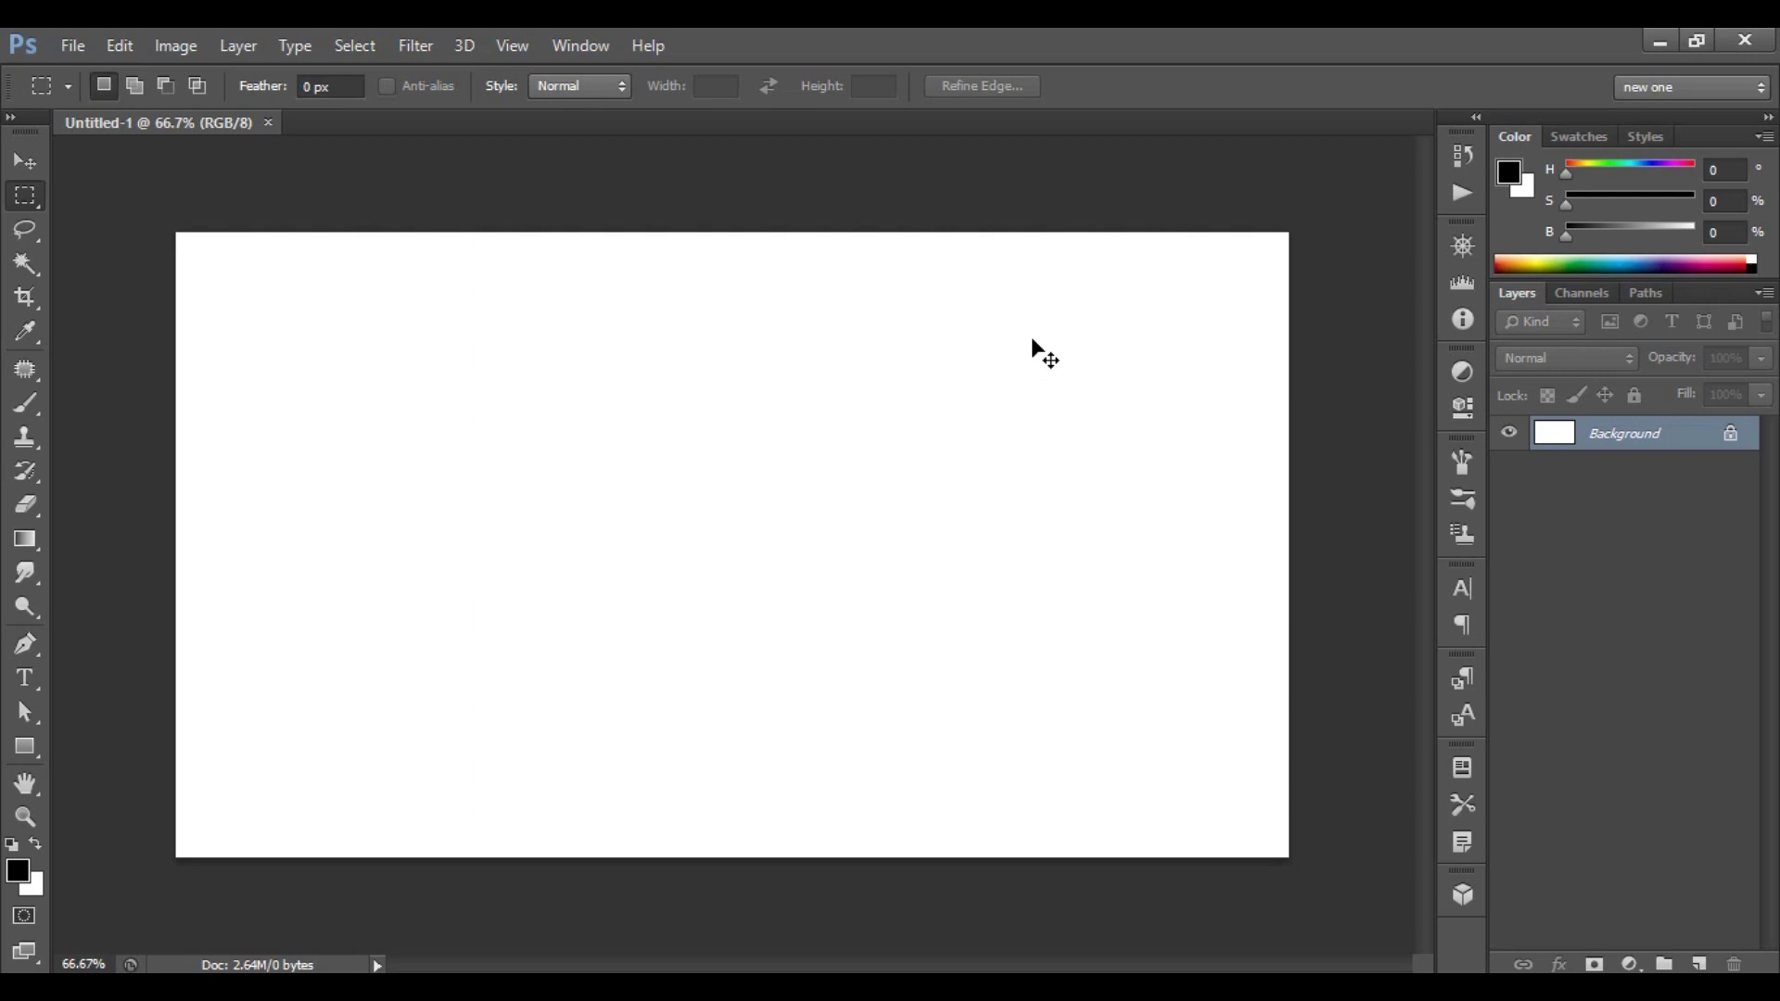
# Fill the Background layer solid black with the foreground colour (Alt+Backspace)
pyautogui.scroll(2, 1031, 336)
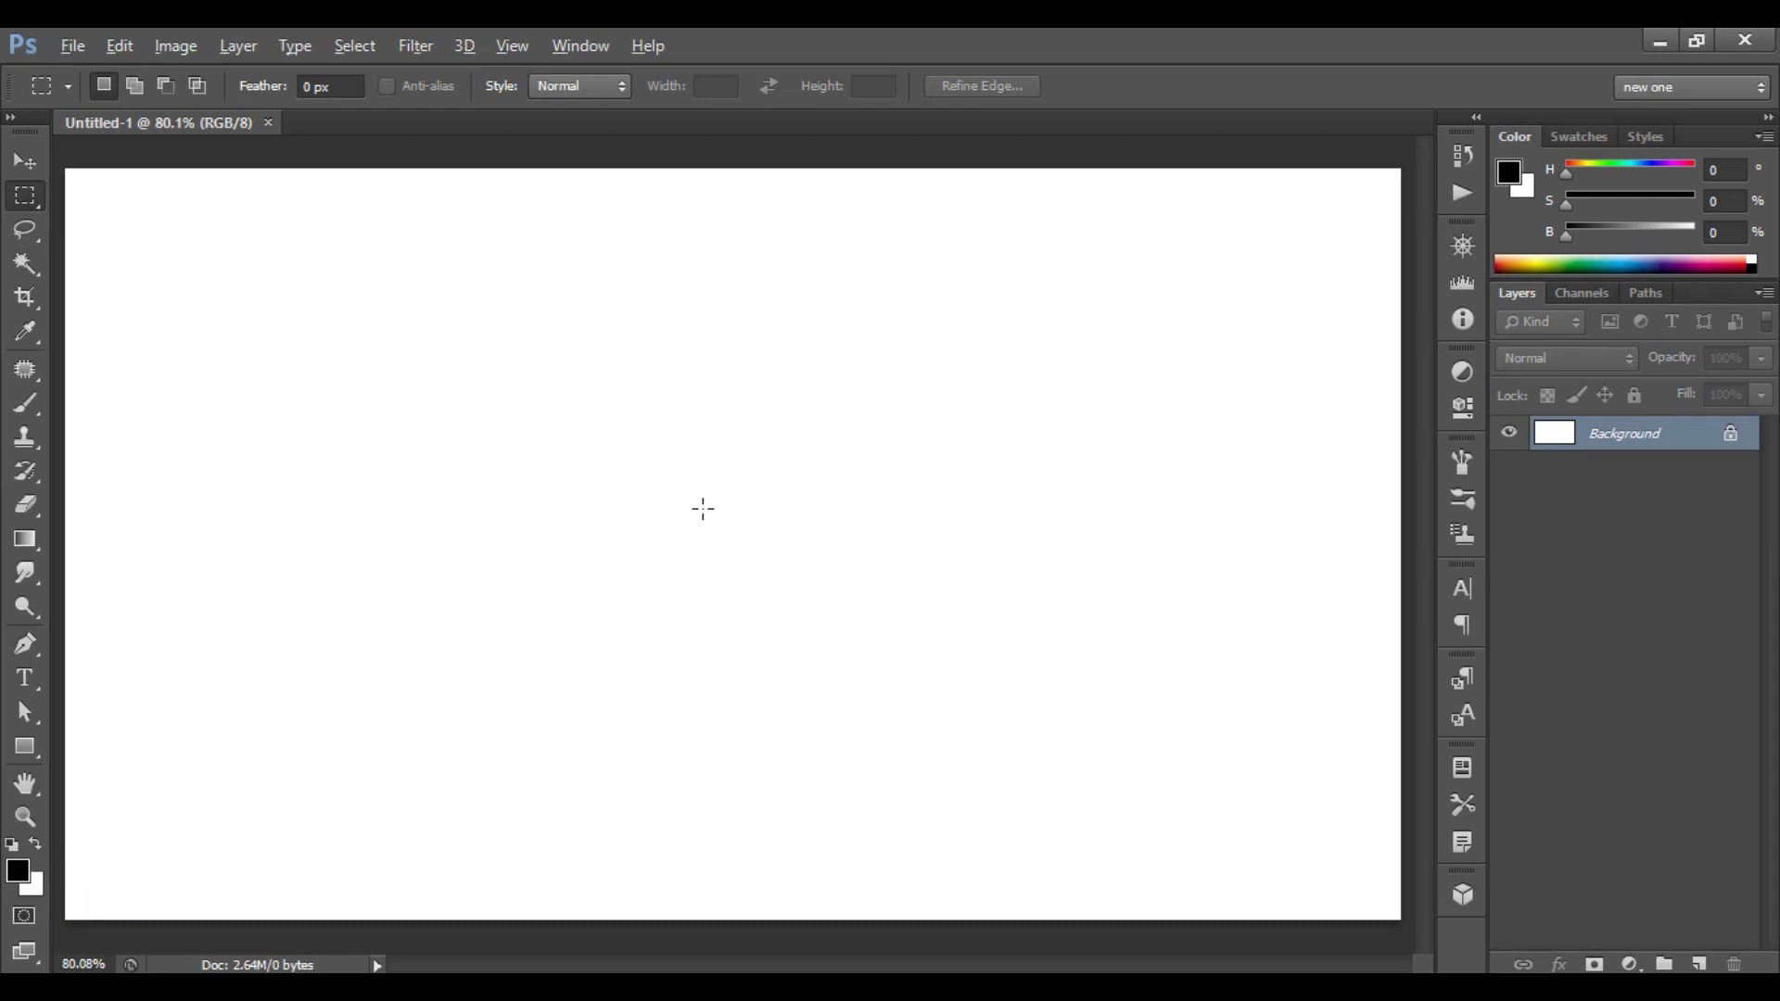
pyautogui.hotkey('alt', 'BackSpace')
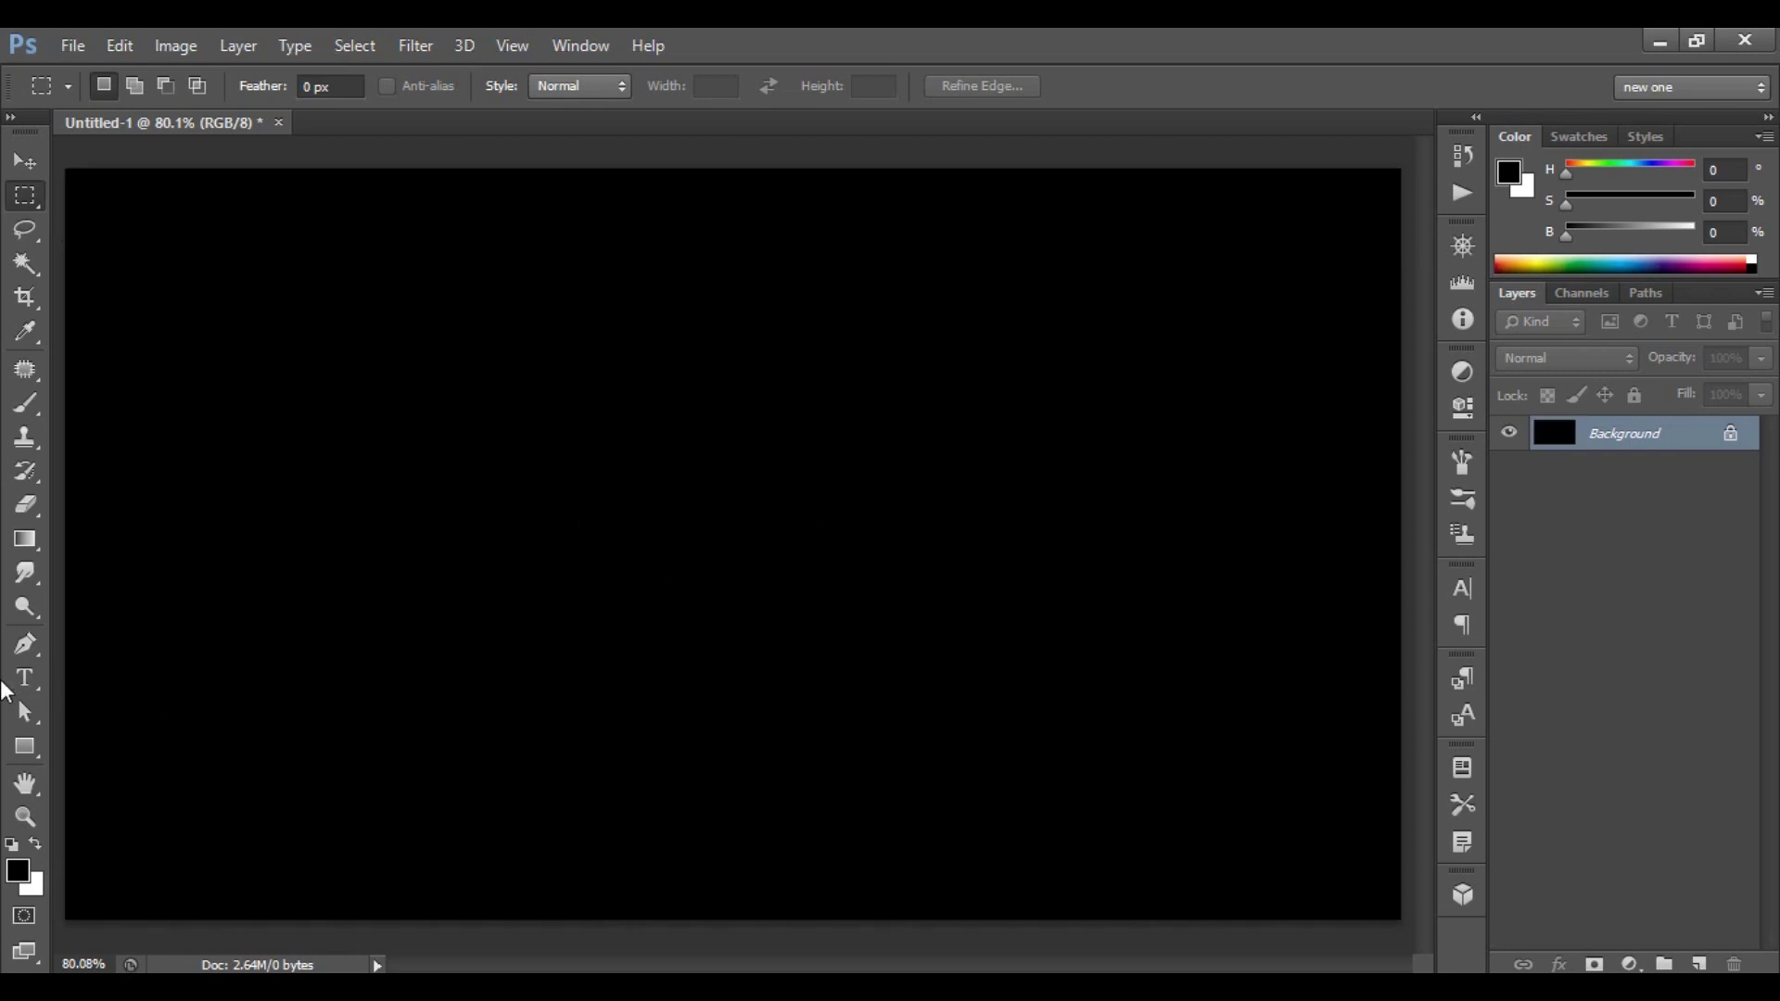
pyautogui.click(25, 684)
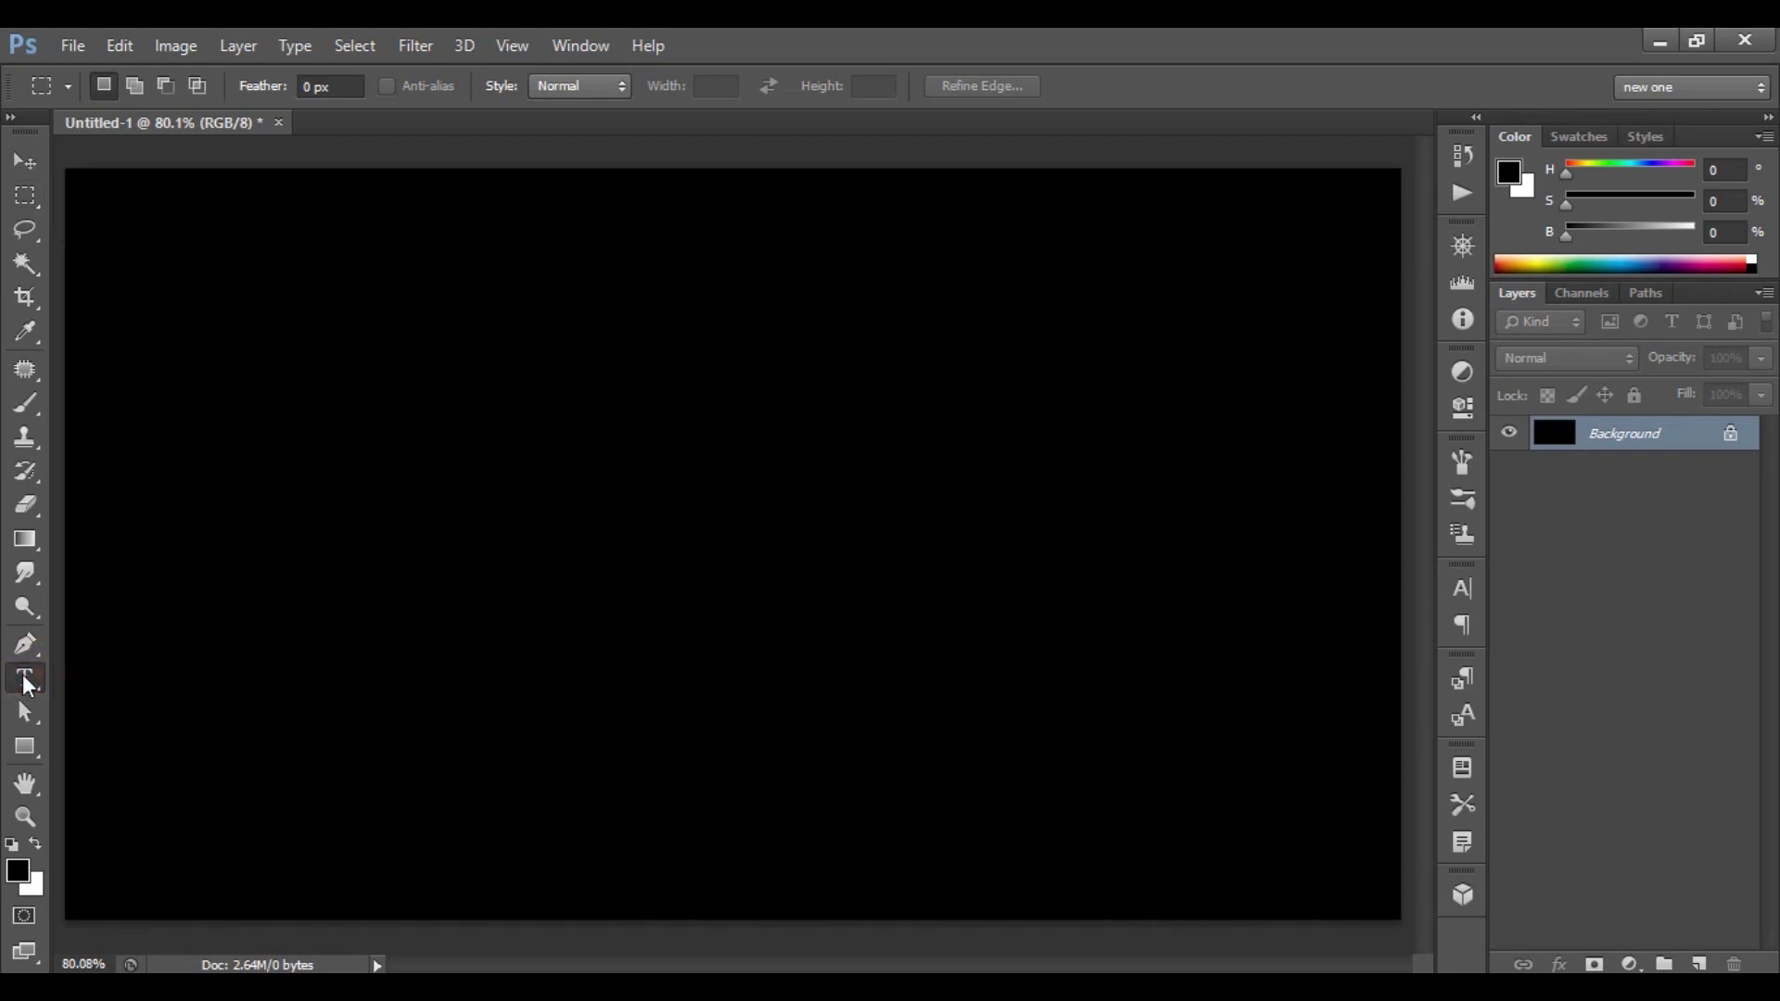
# Add a committed 72 pt text layer reading LINES in the Timeline font
pyautogui.click(279, 85)
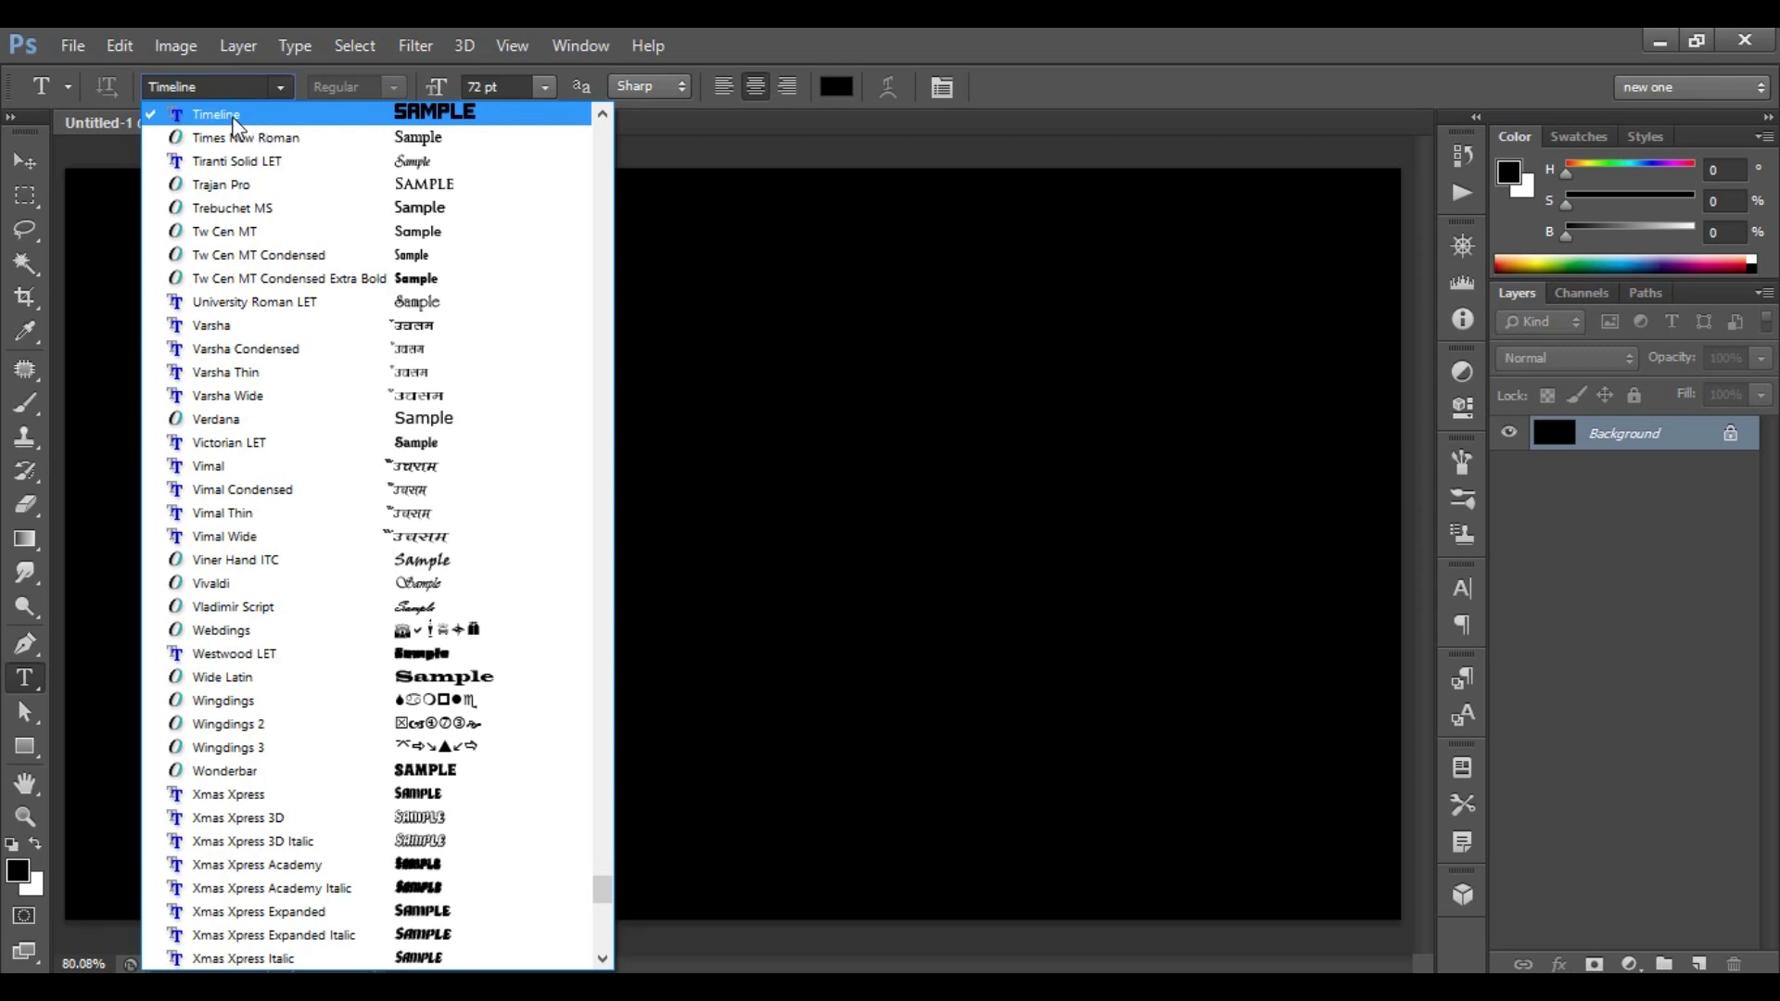
pyautogui.click(271, 119)
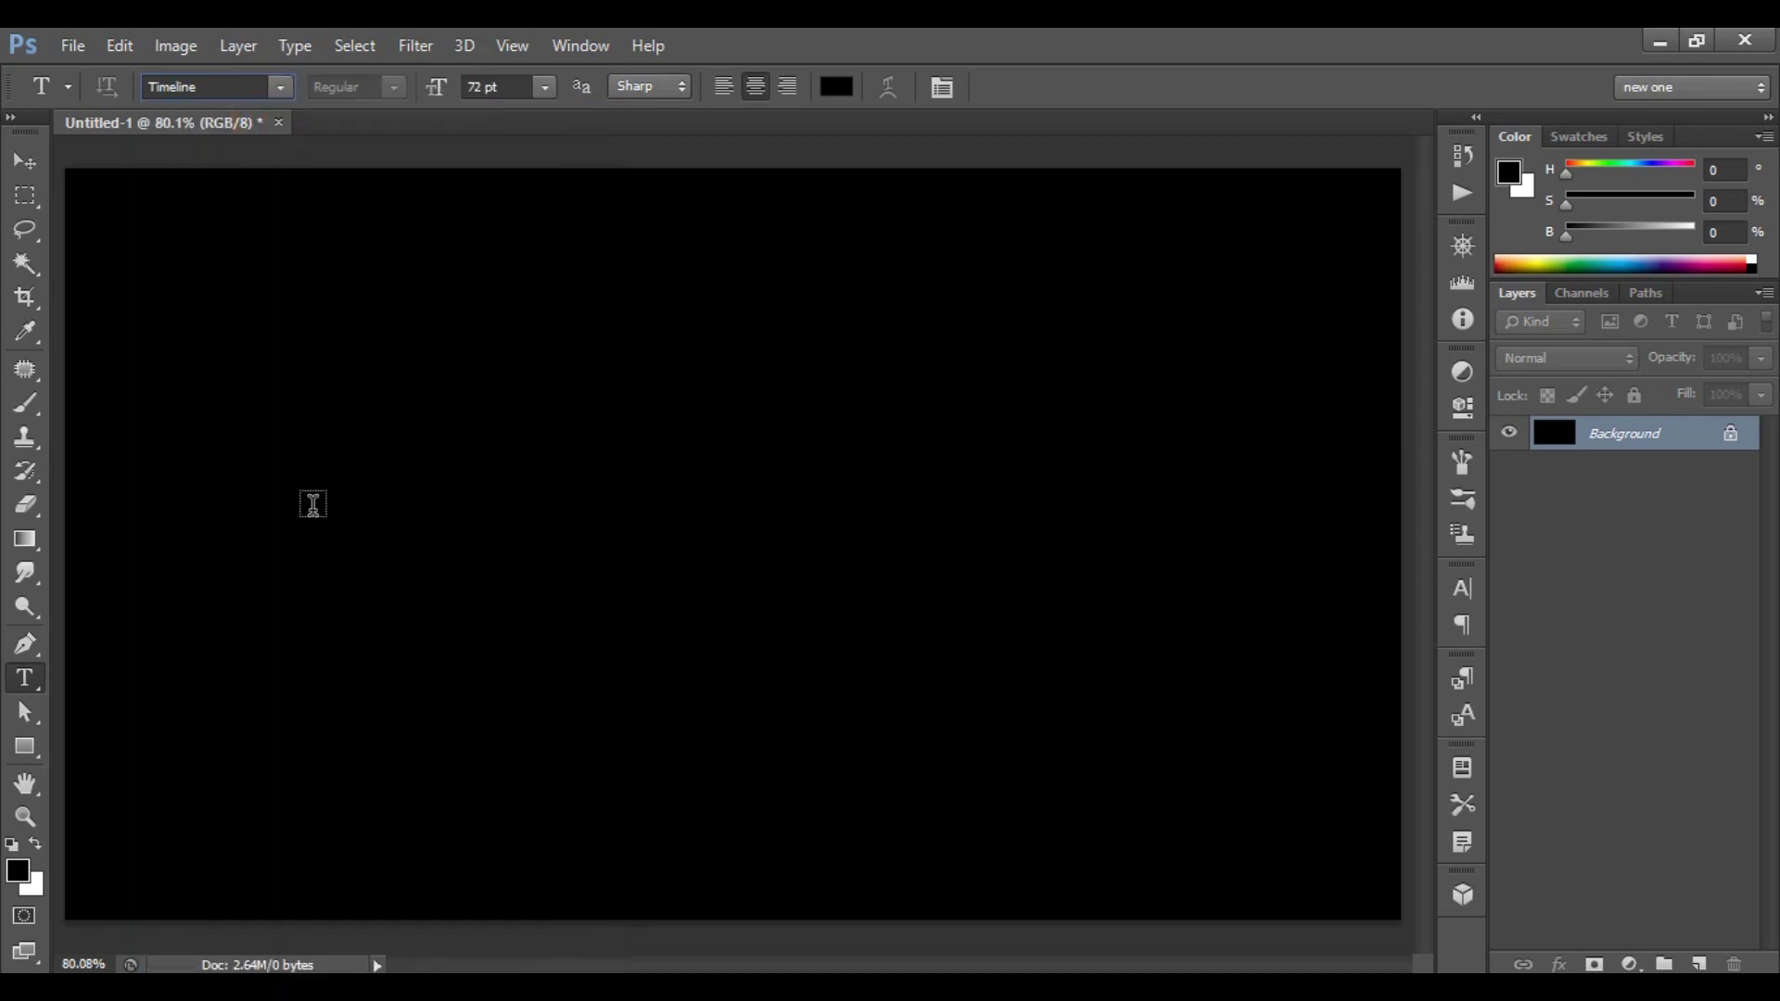
pyautogui.click(298, 501)
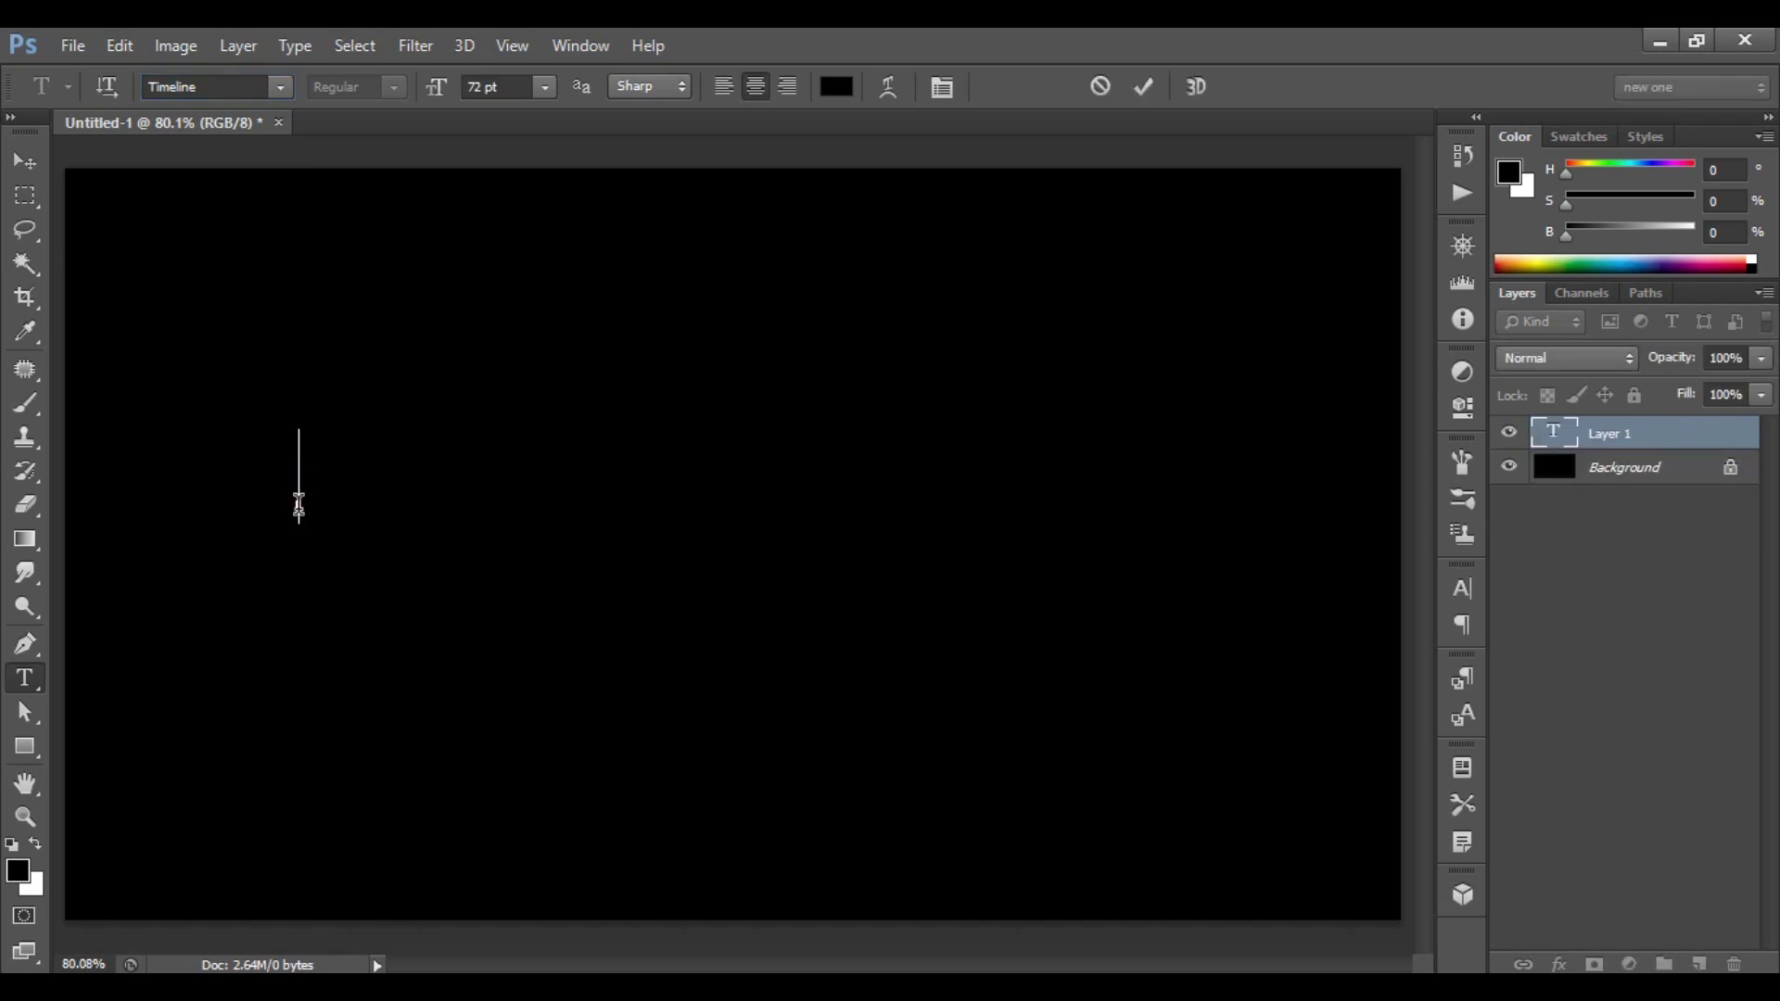
pyautogui.write('----')
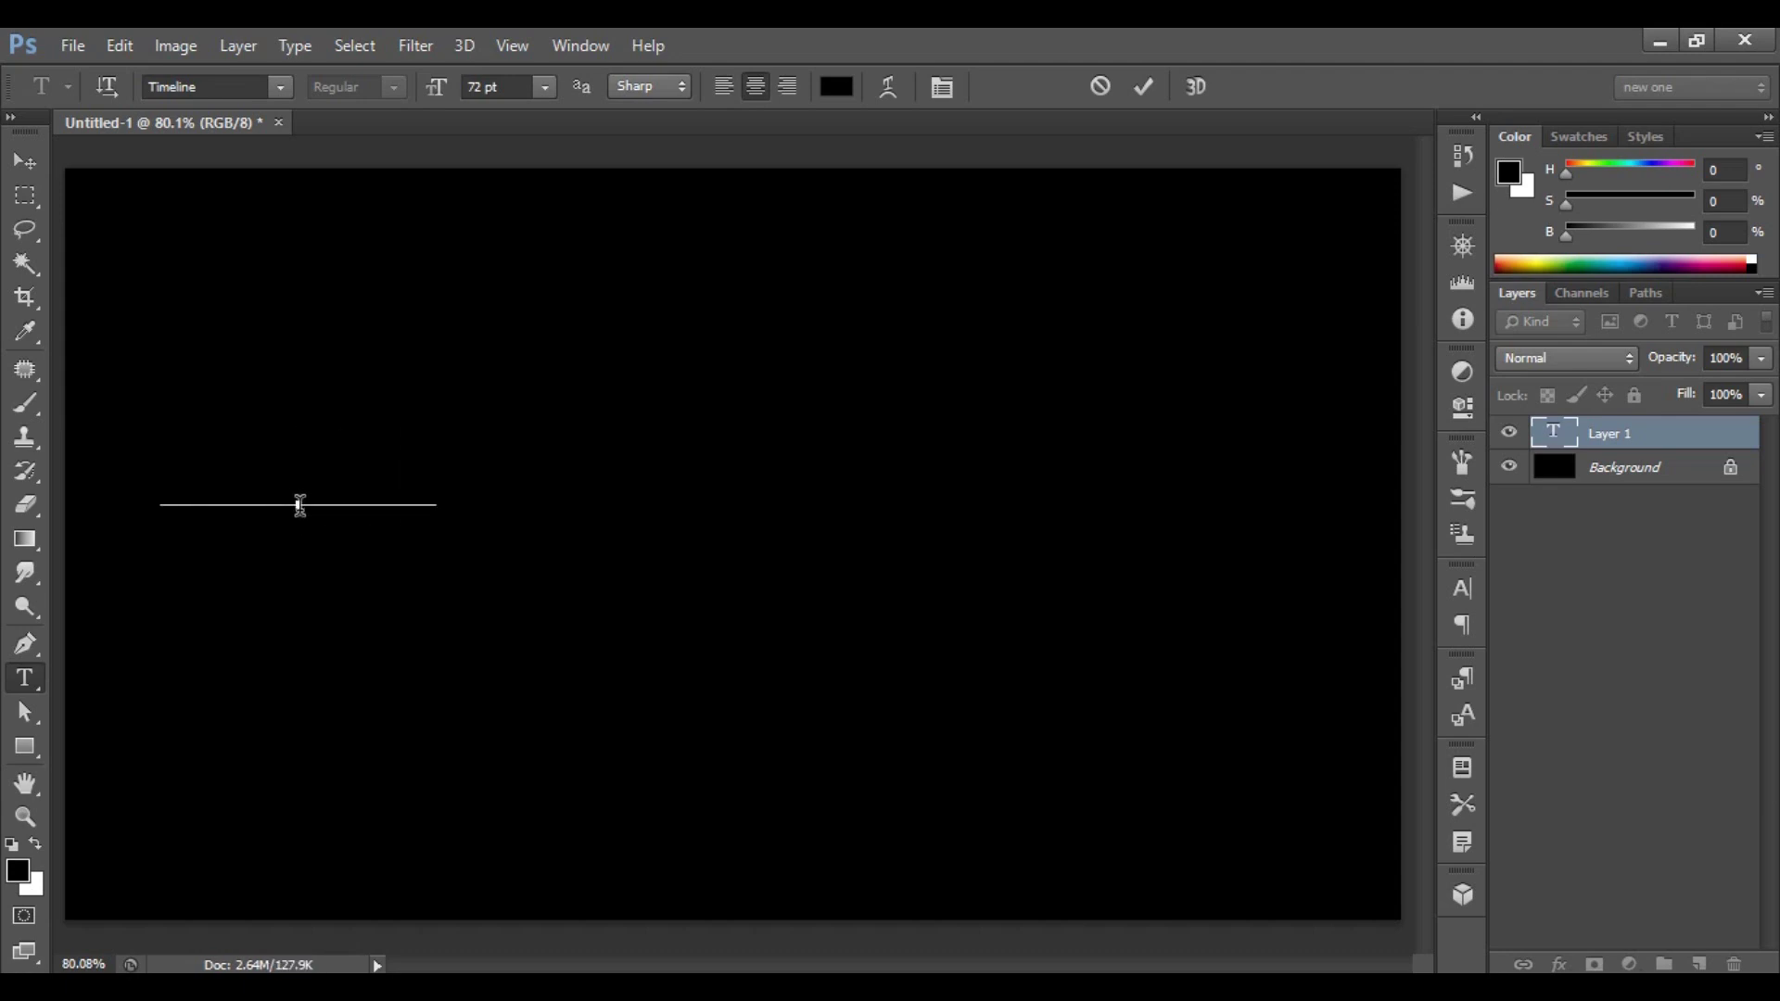
pyautogui.click(1146, 89)
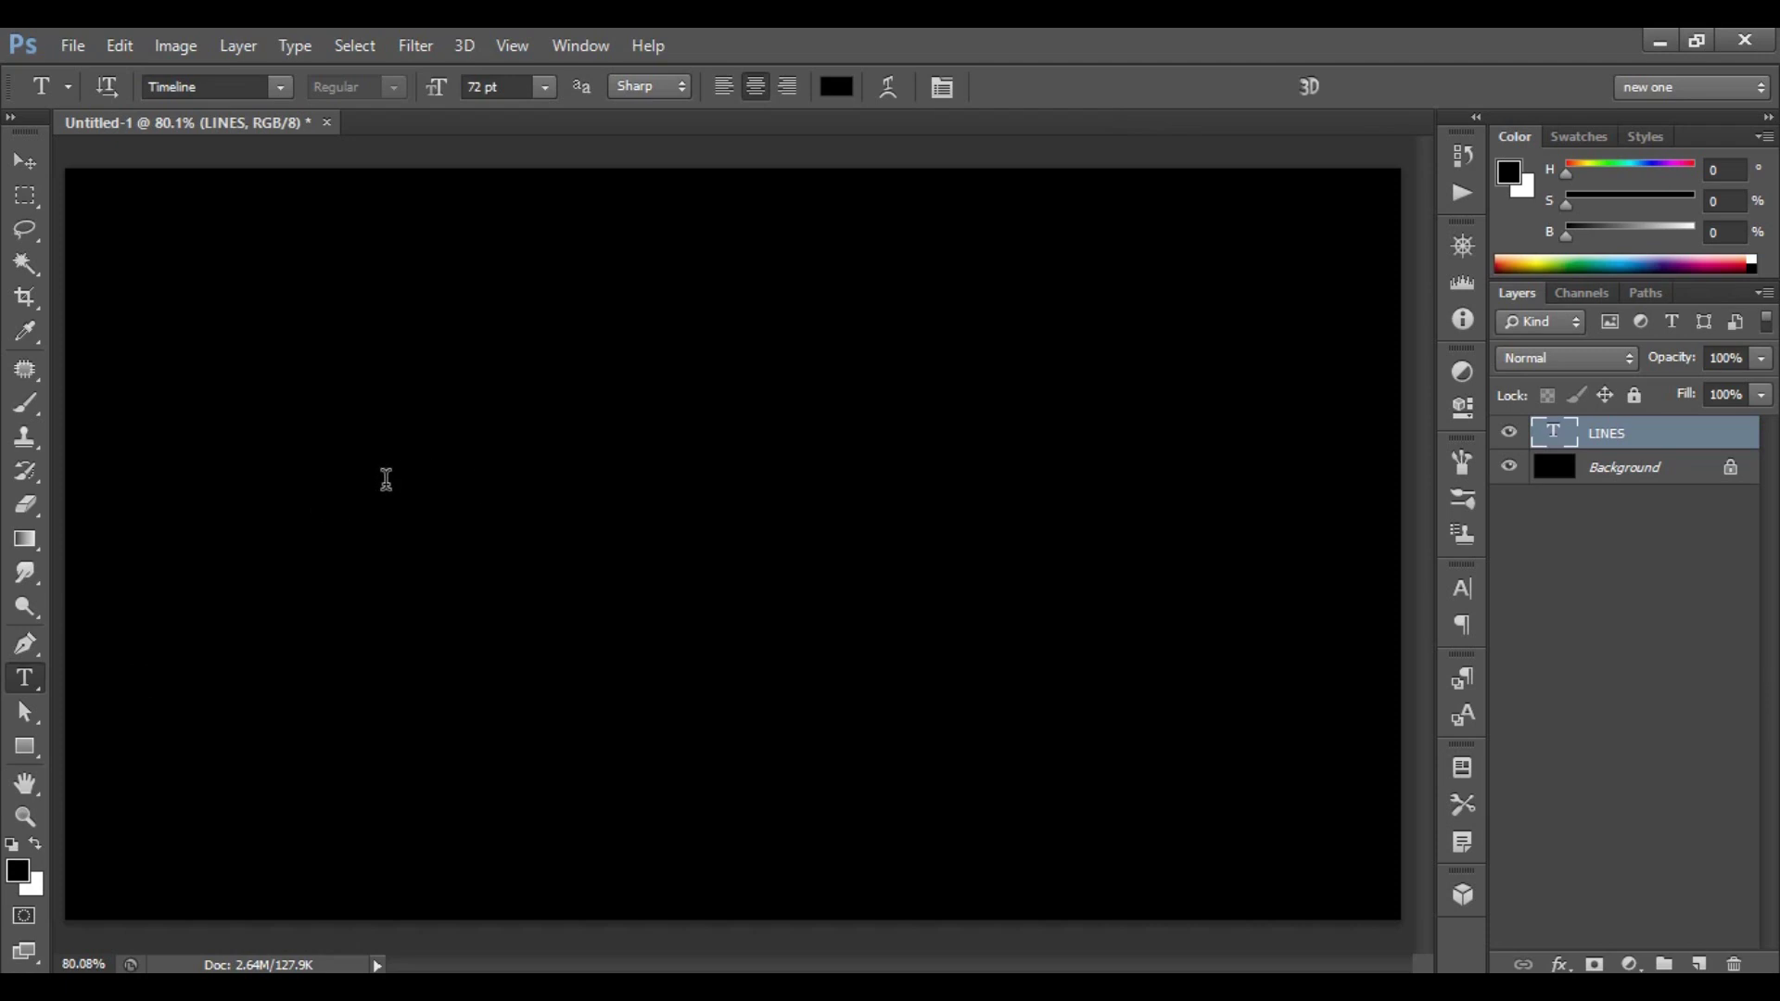
# Change the LINES text colour to white, ffffff
pyautogui.click(838, 89)
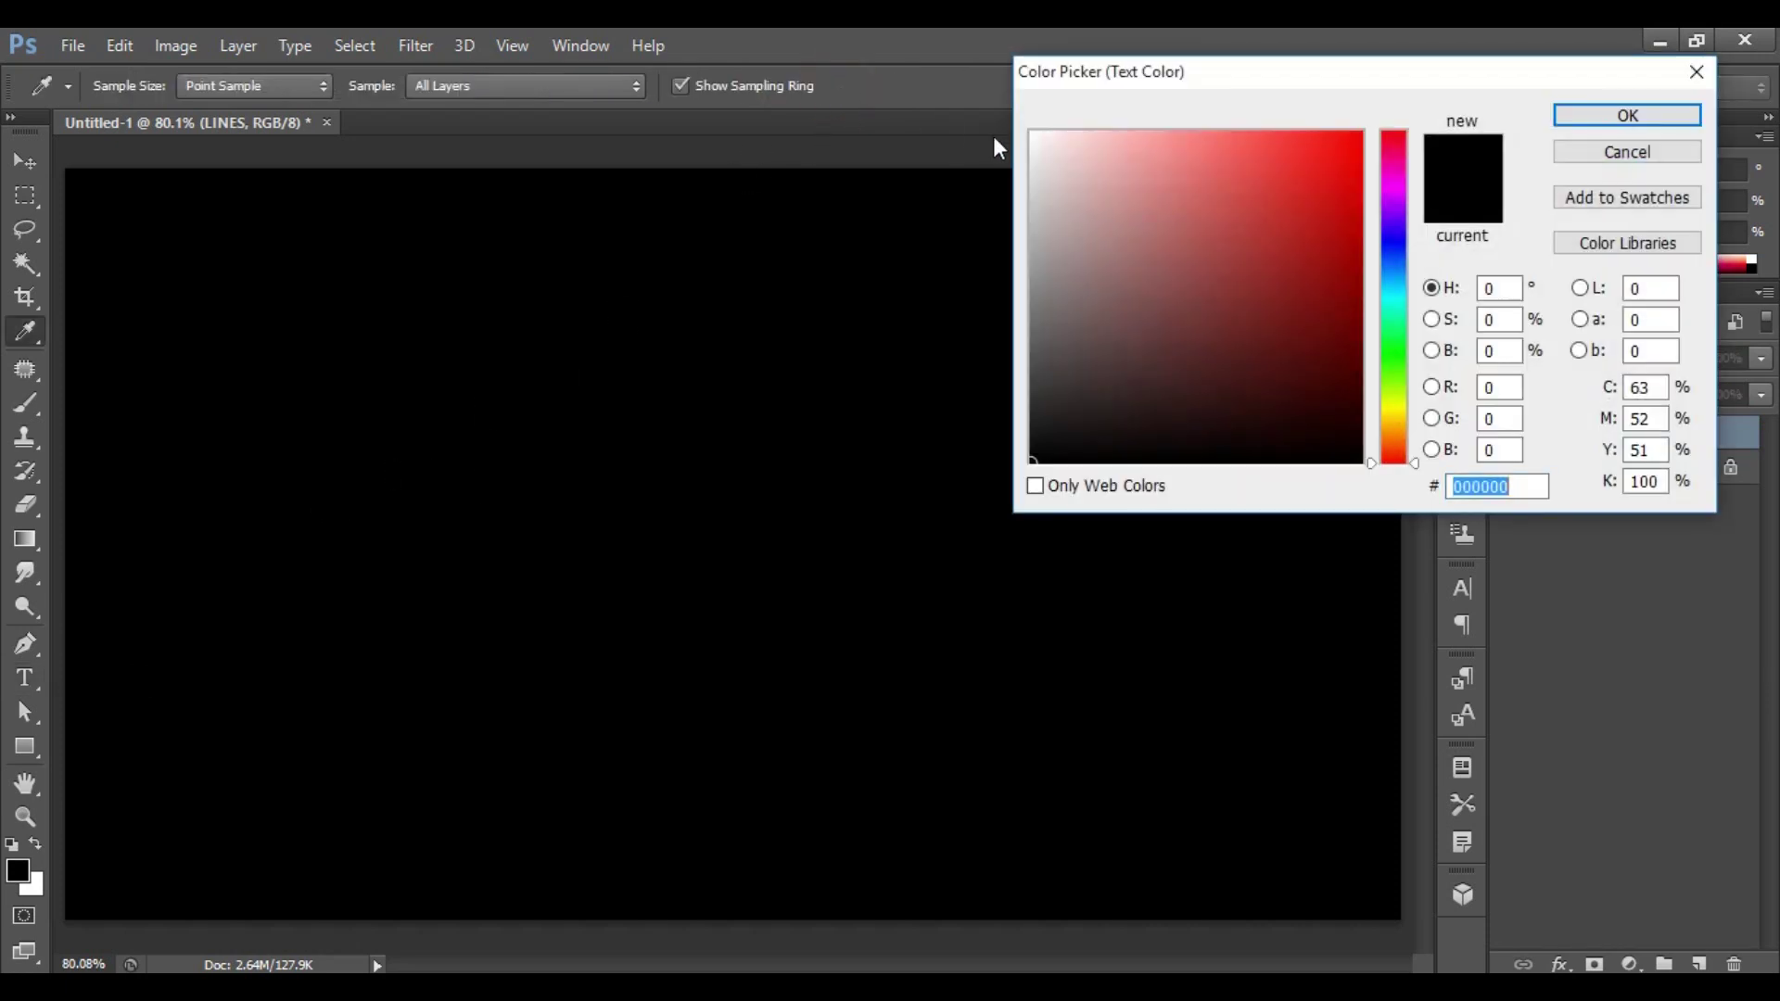
pyautogui.moveTo(1065, 151); pyautogui.dragTo(1029, 130)
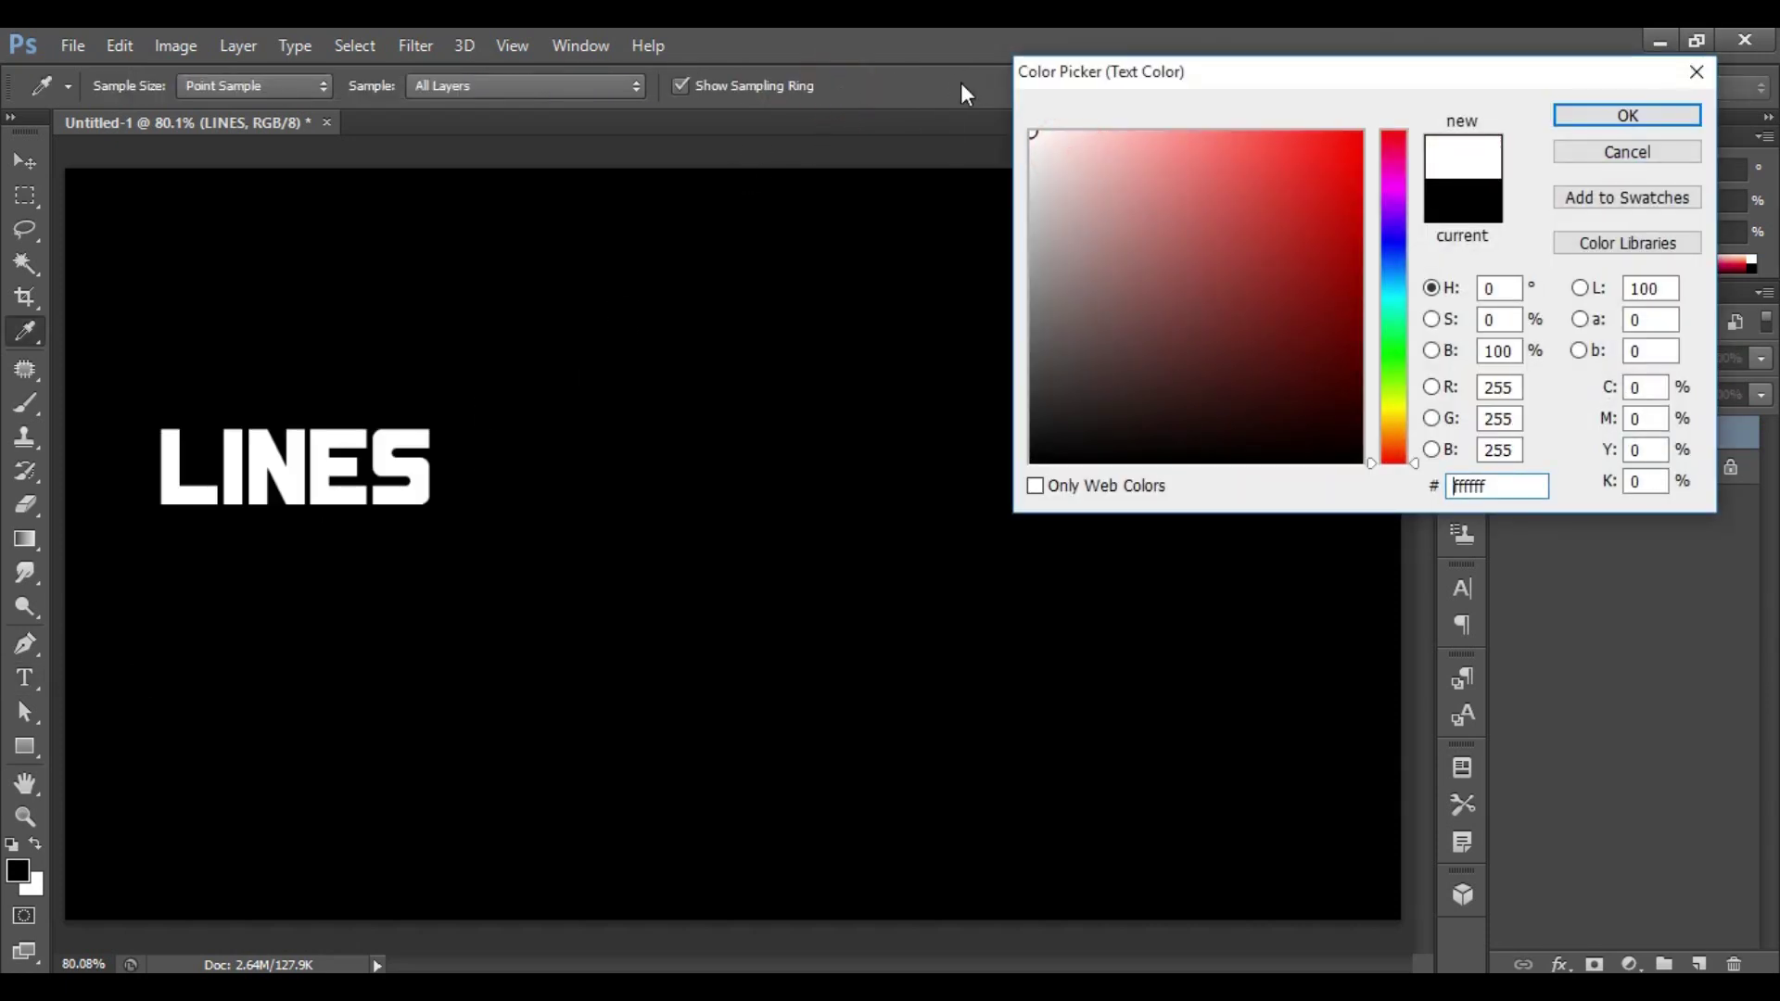
pyautogui.click(1523, 489)
pyautogui.click(1634, 117)
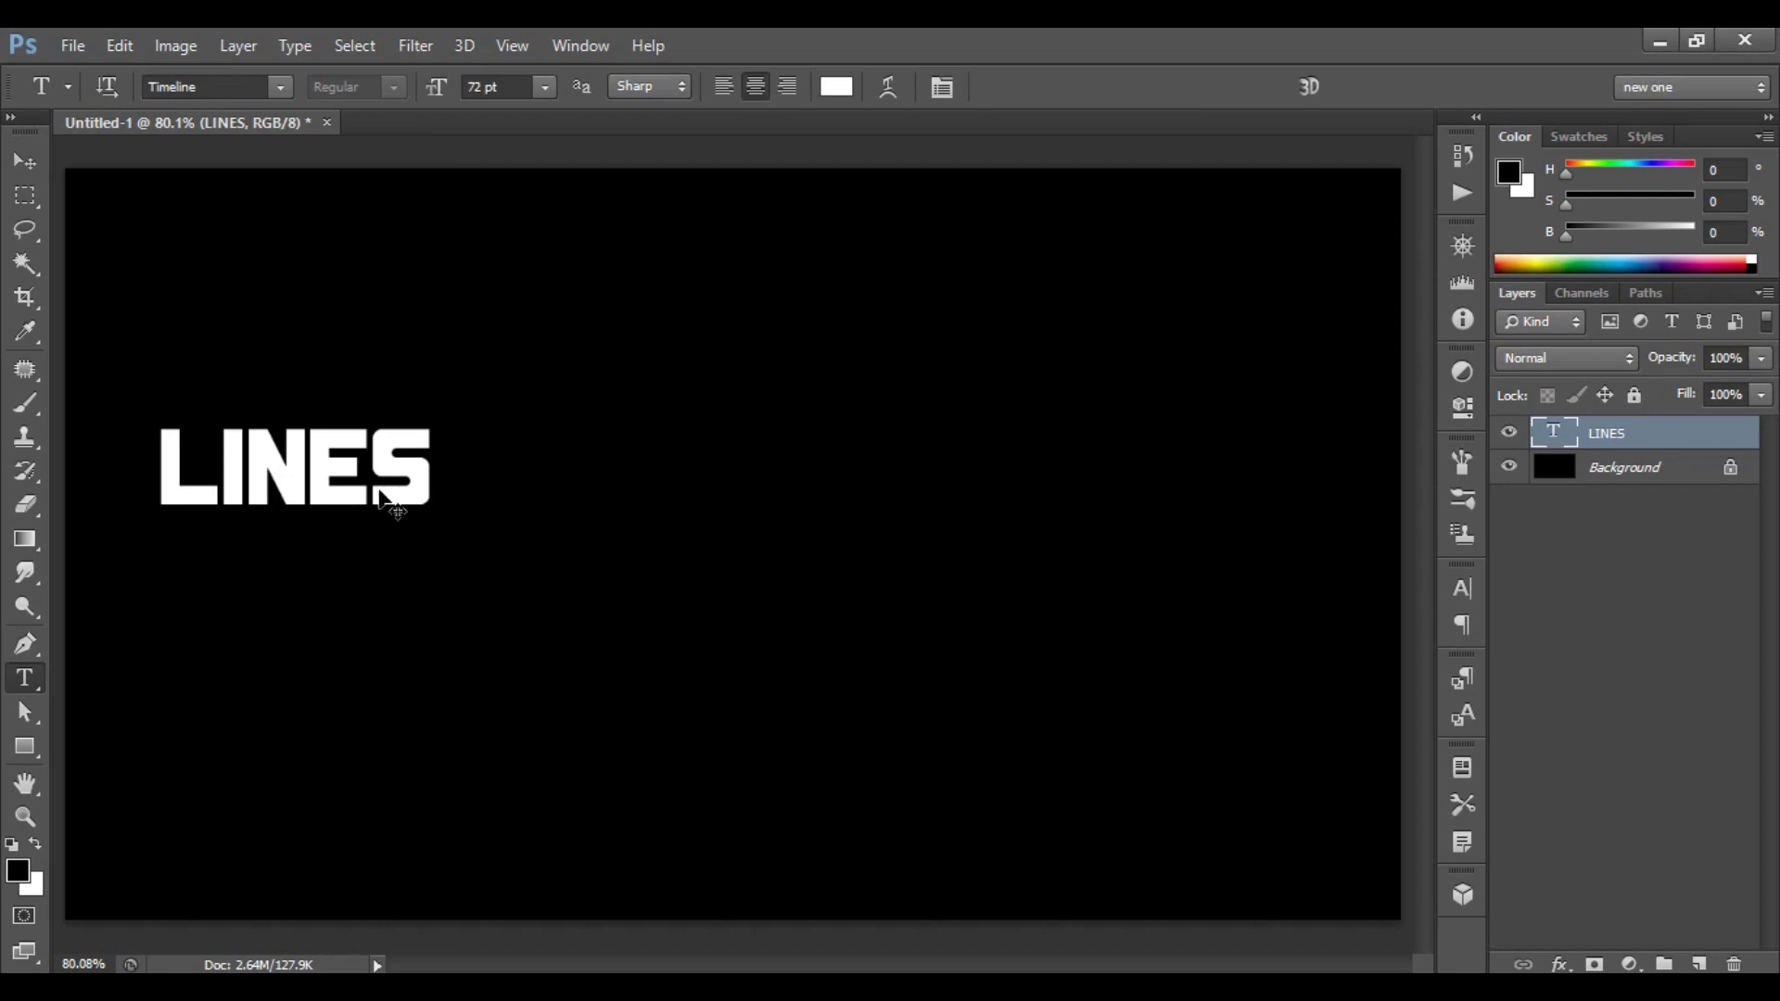
# Scale LINES up to about 462% and position it roughly centred on the canvas
pyautogui.hotkey('ctrl', 't')
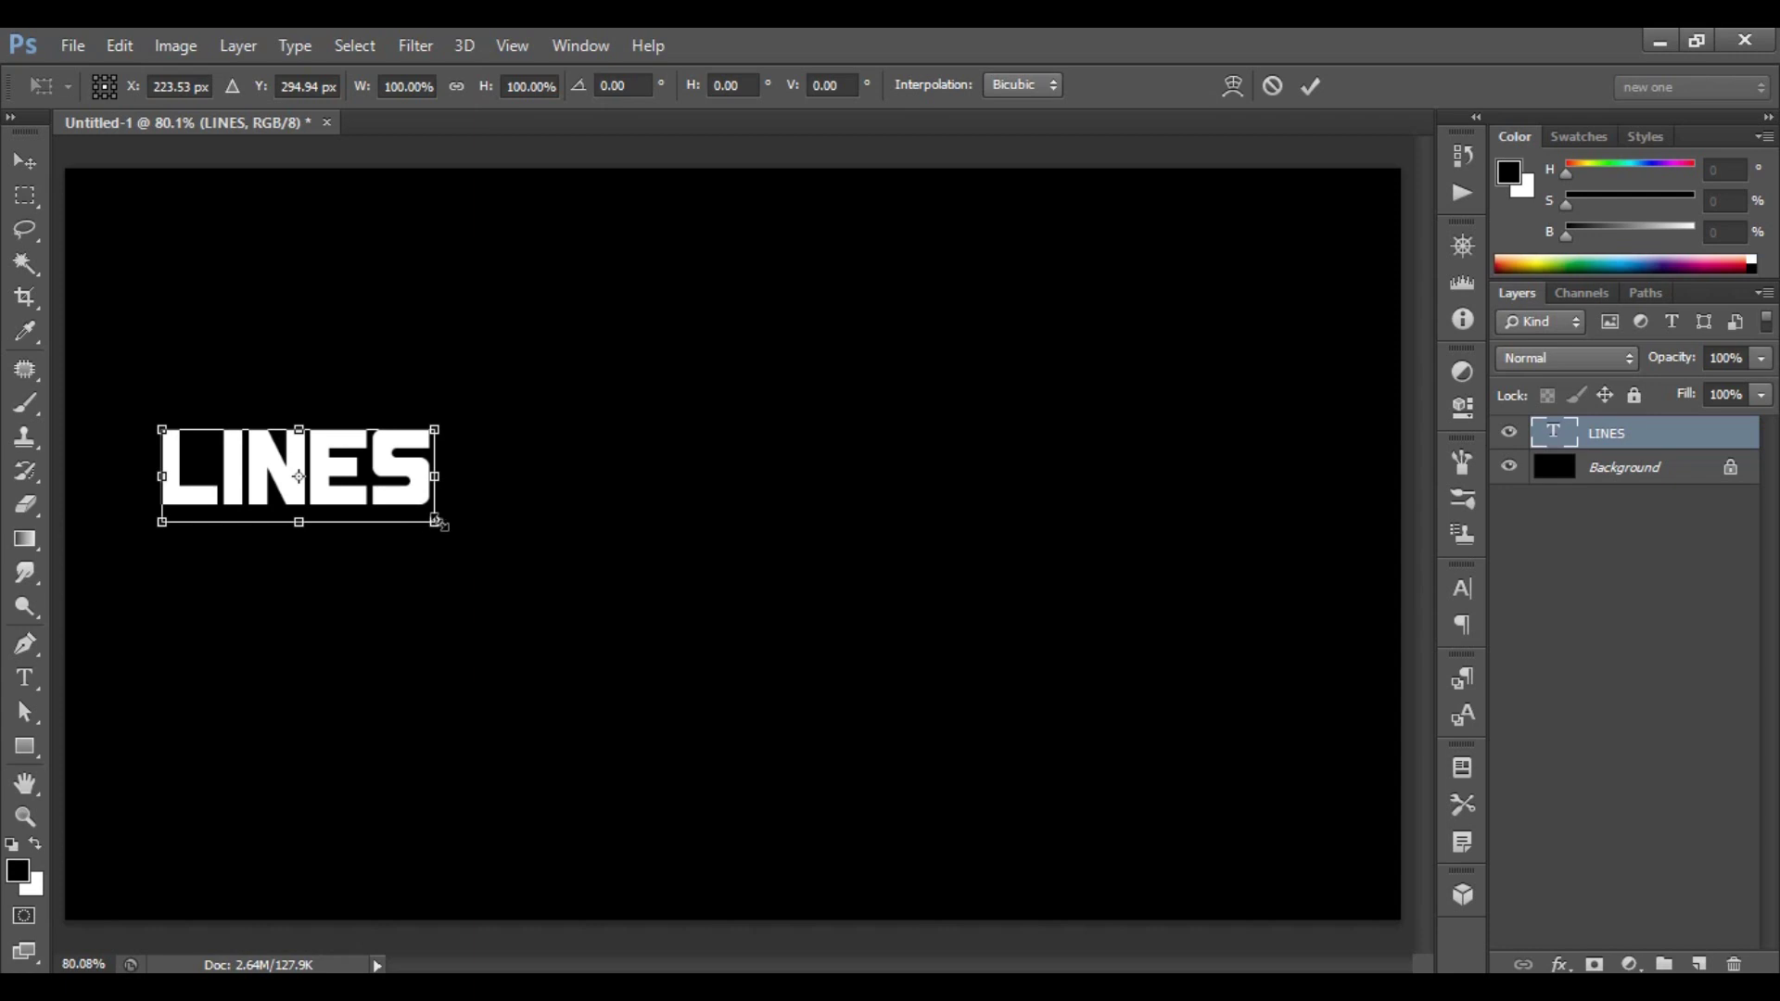
pyautogui.moveTo(436, 522); pyautogui.dragTo(852, 761)
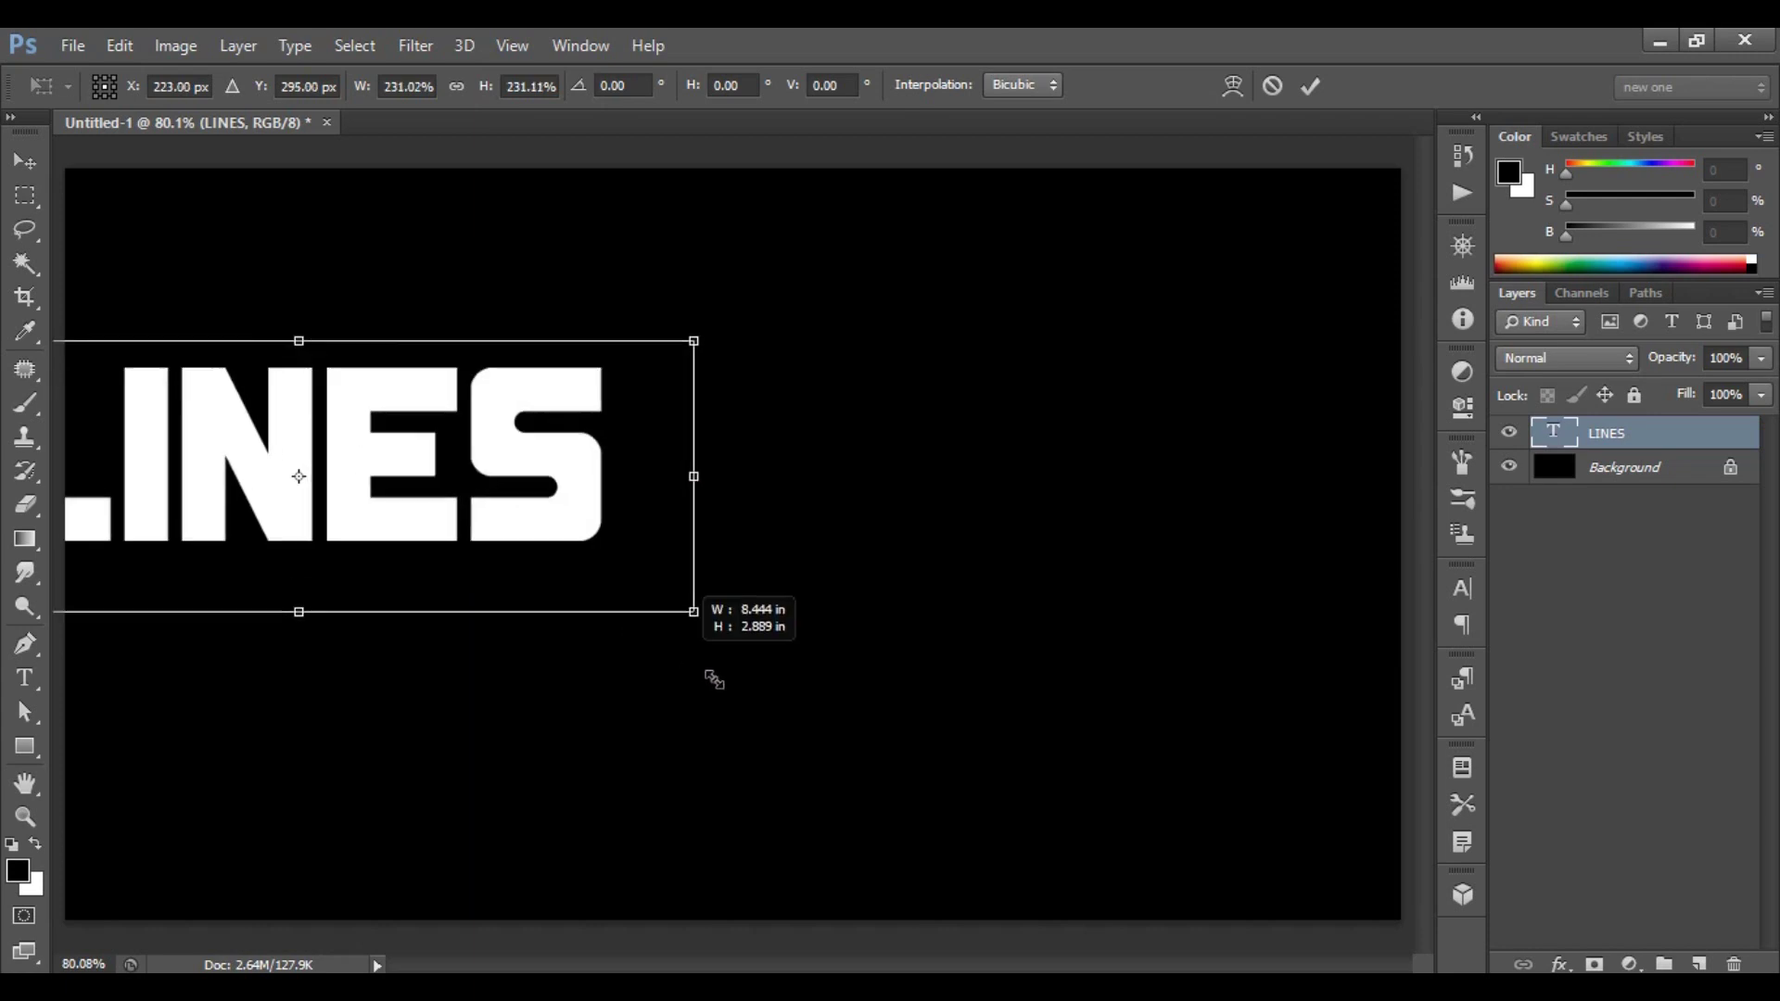
pyautogui.moveTo(596, 517)
pyautogui.mouseDown()
pyautogui.moveTo(1008, 627)
pyautogui.moveTo(1046, 608)
pyautogui.mouseUp()
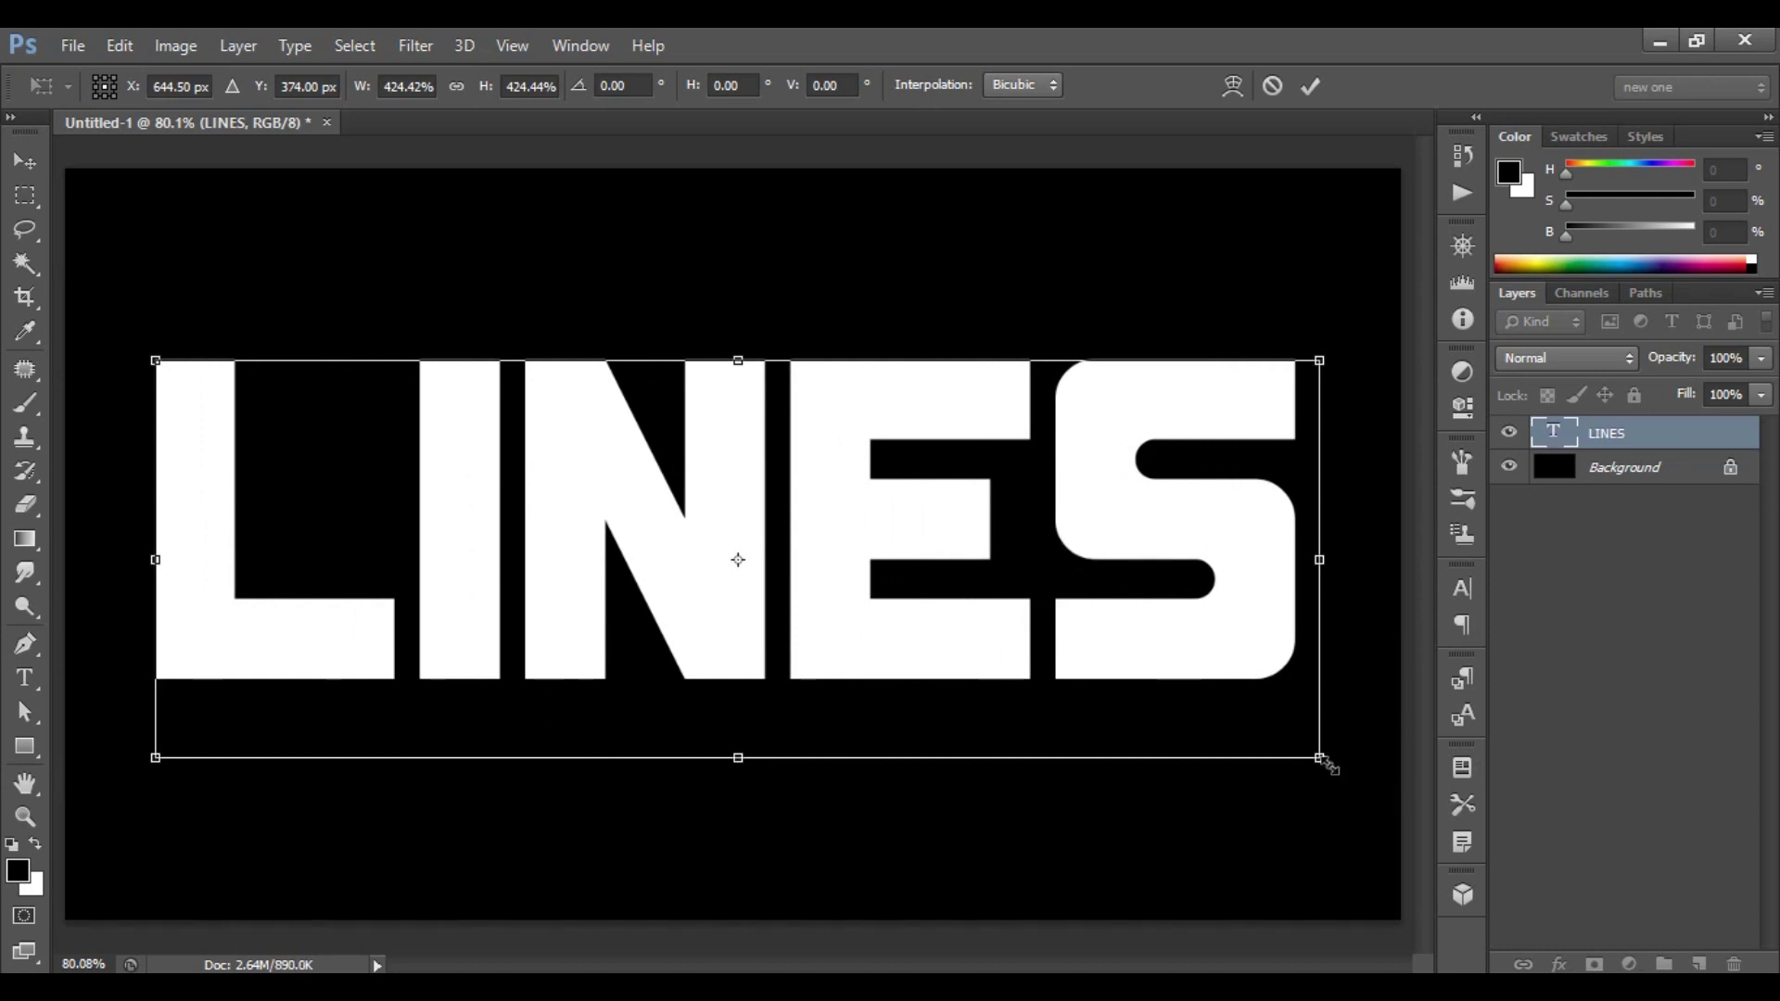
pyautogui.moveTo(1320, 757); pyautogui.dragTo(1372, 774)
pyautogui.moveTo(1104, 696); pyautogui.dragTo(1100, 690)
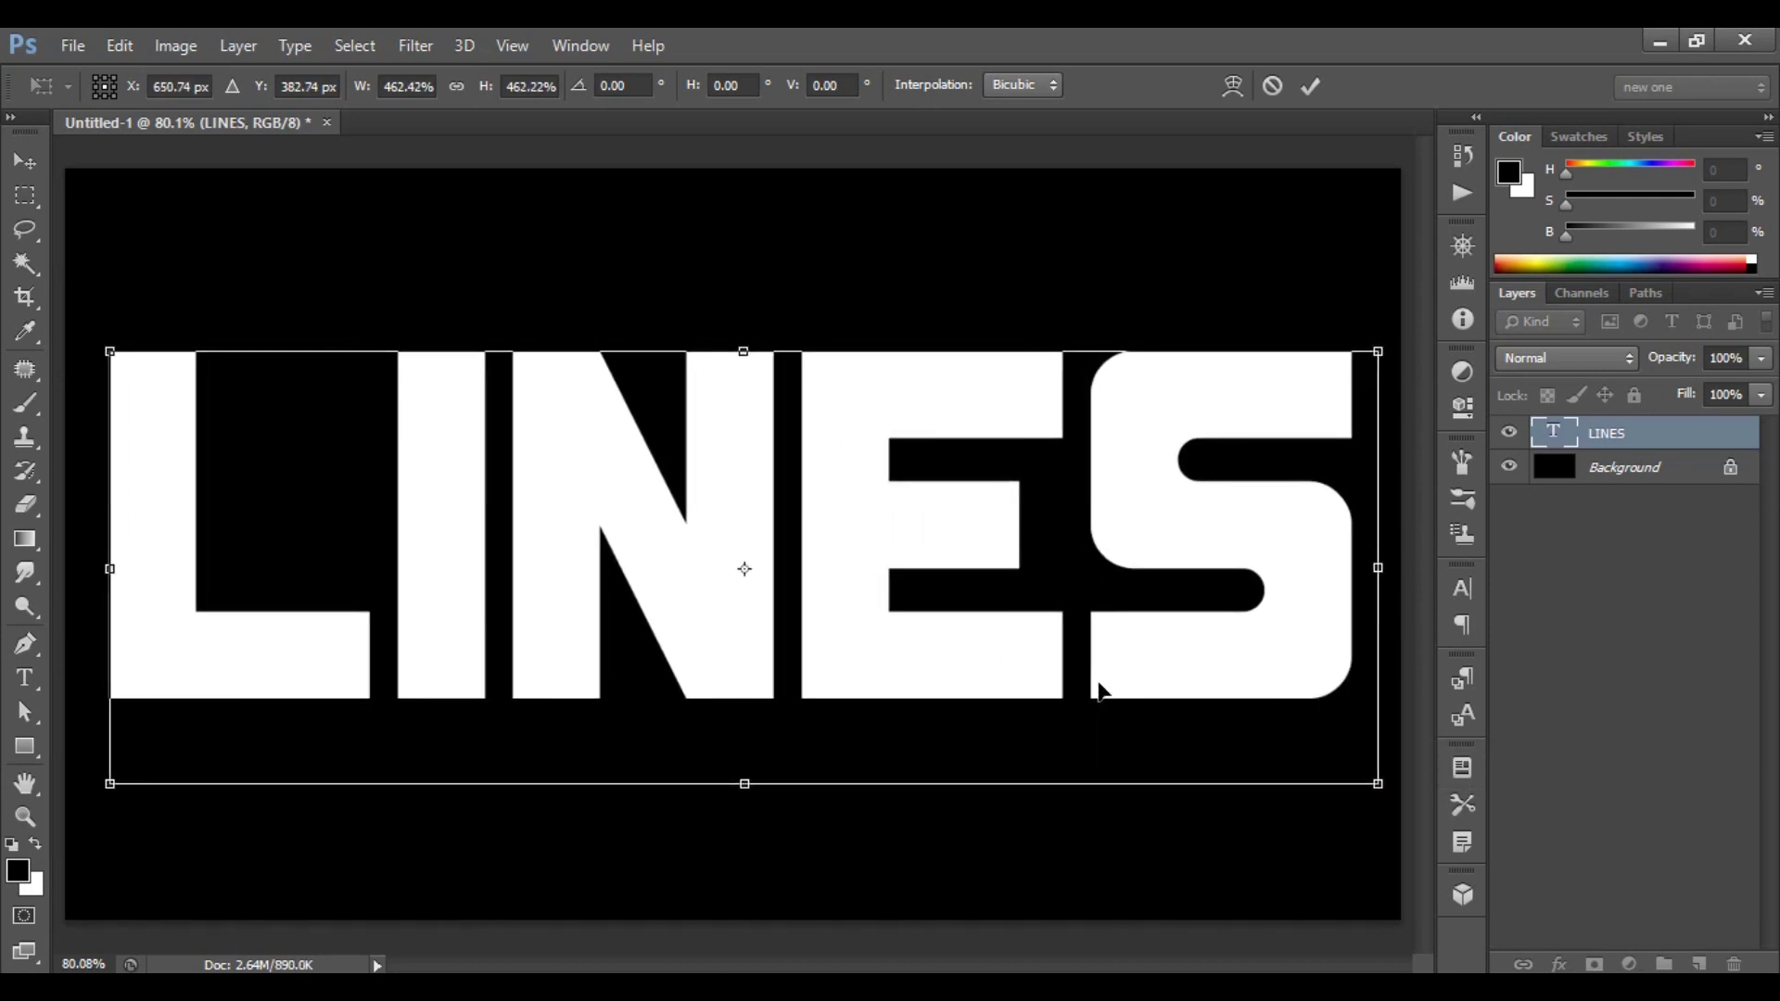
pyautogui.click(1310, 86)
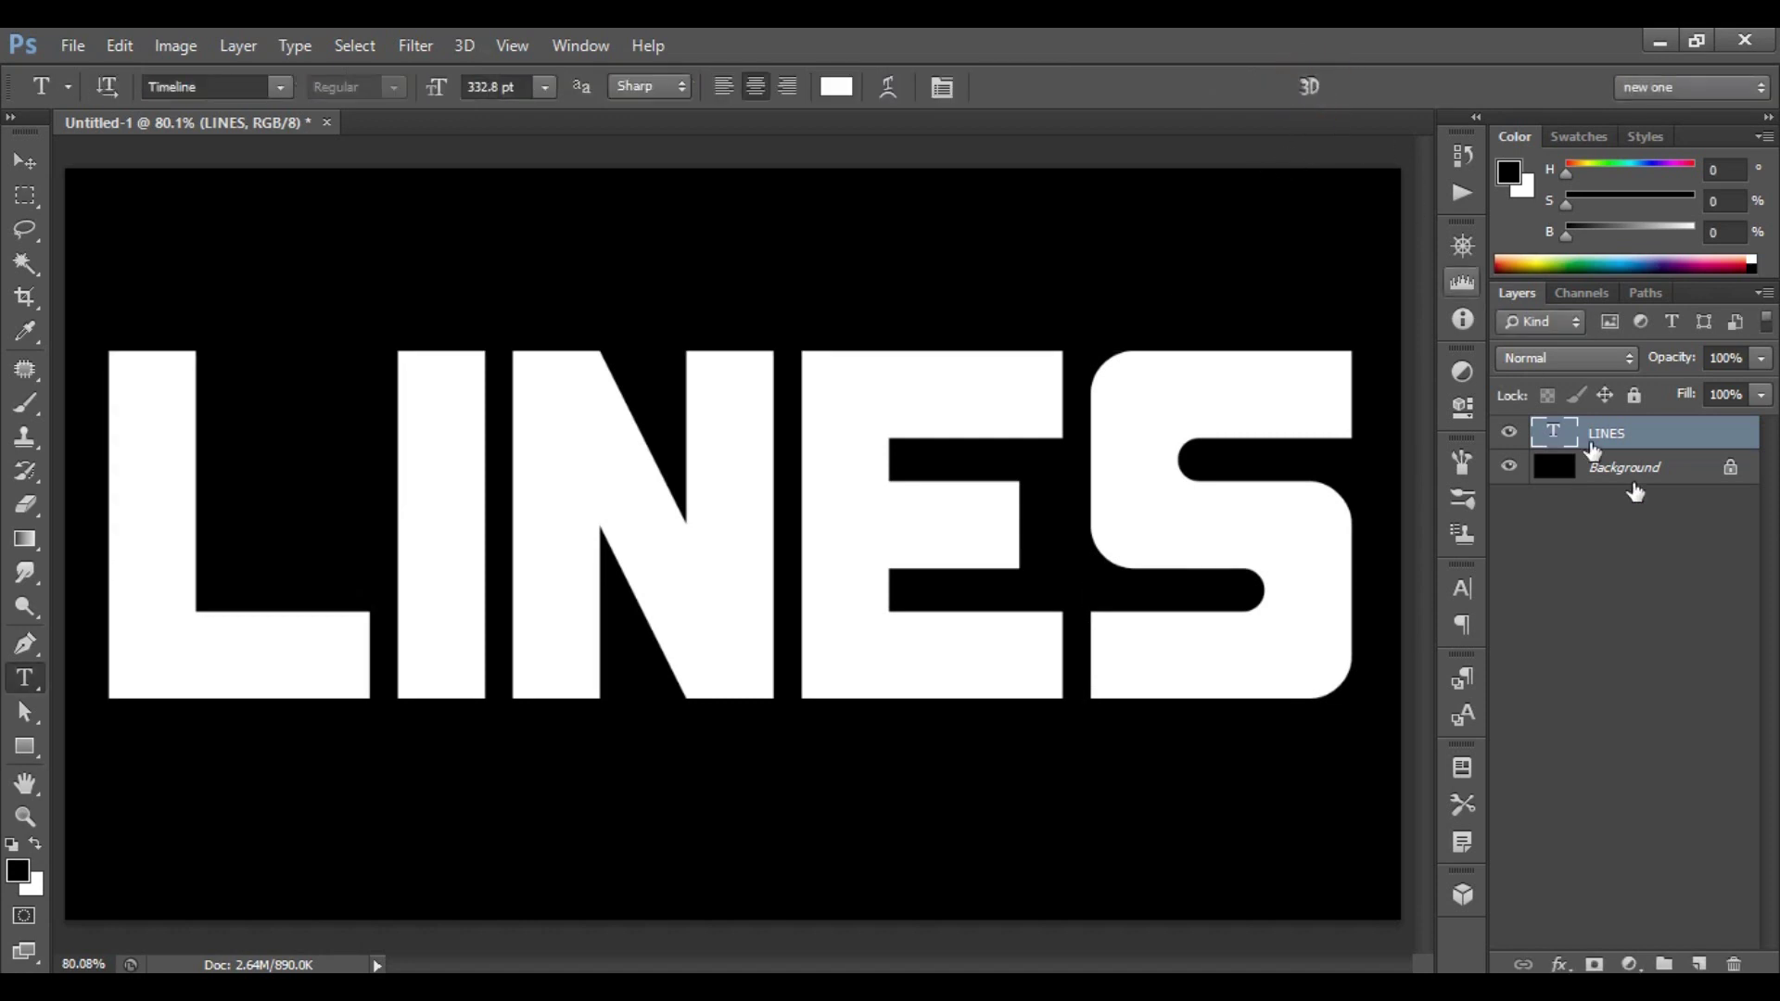
pyautogui.click(1762, 396)
# Drop the LINES layer's Fill to 0% and bring up its layer context menu
pyautogui.moveTo(1732, 422); pyautogui.dragTo(1717, 425)
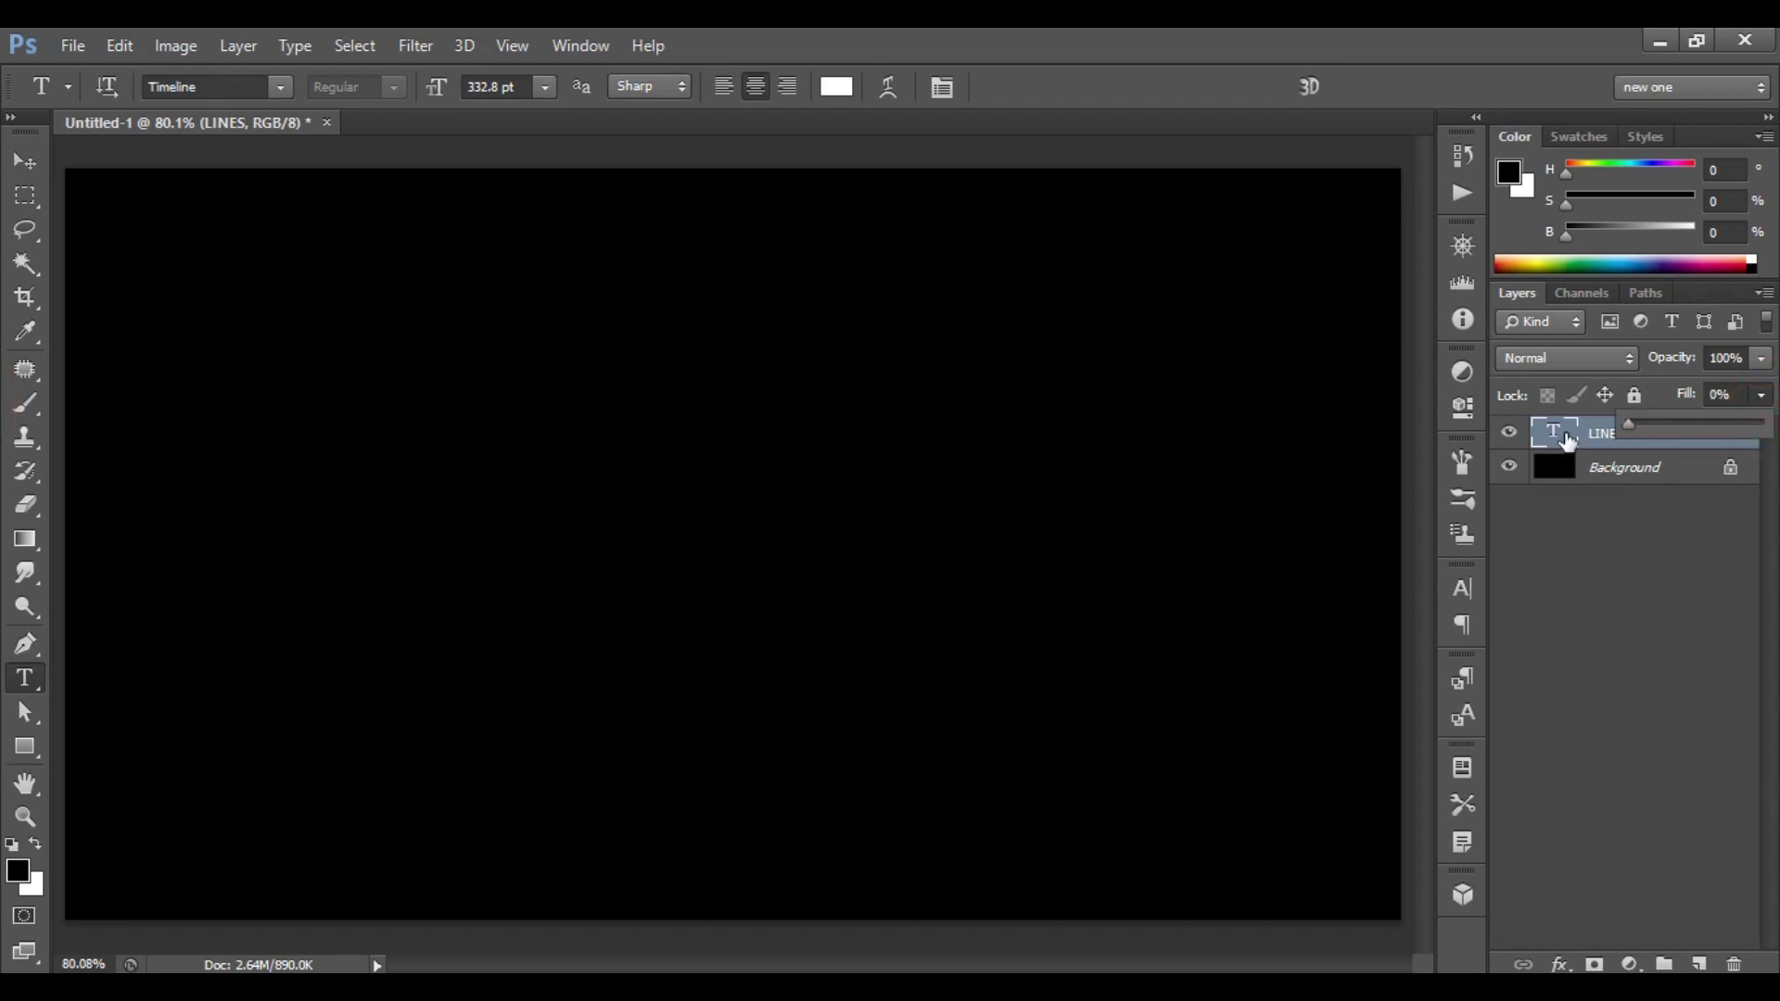
pyautogui.click(1569, 442)
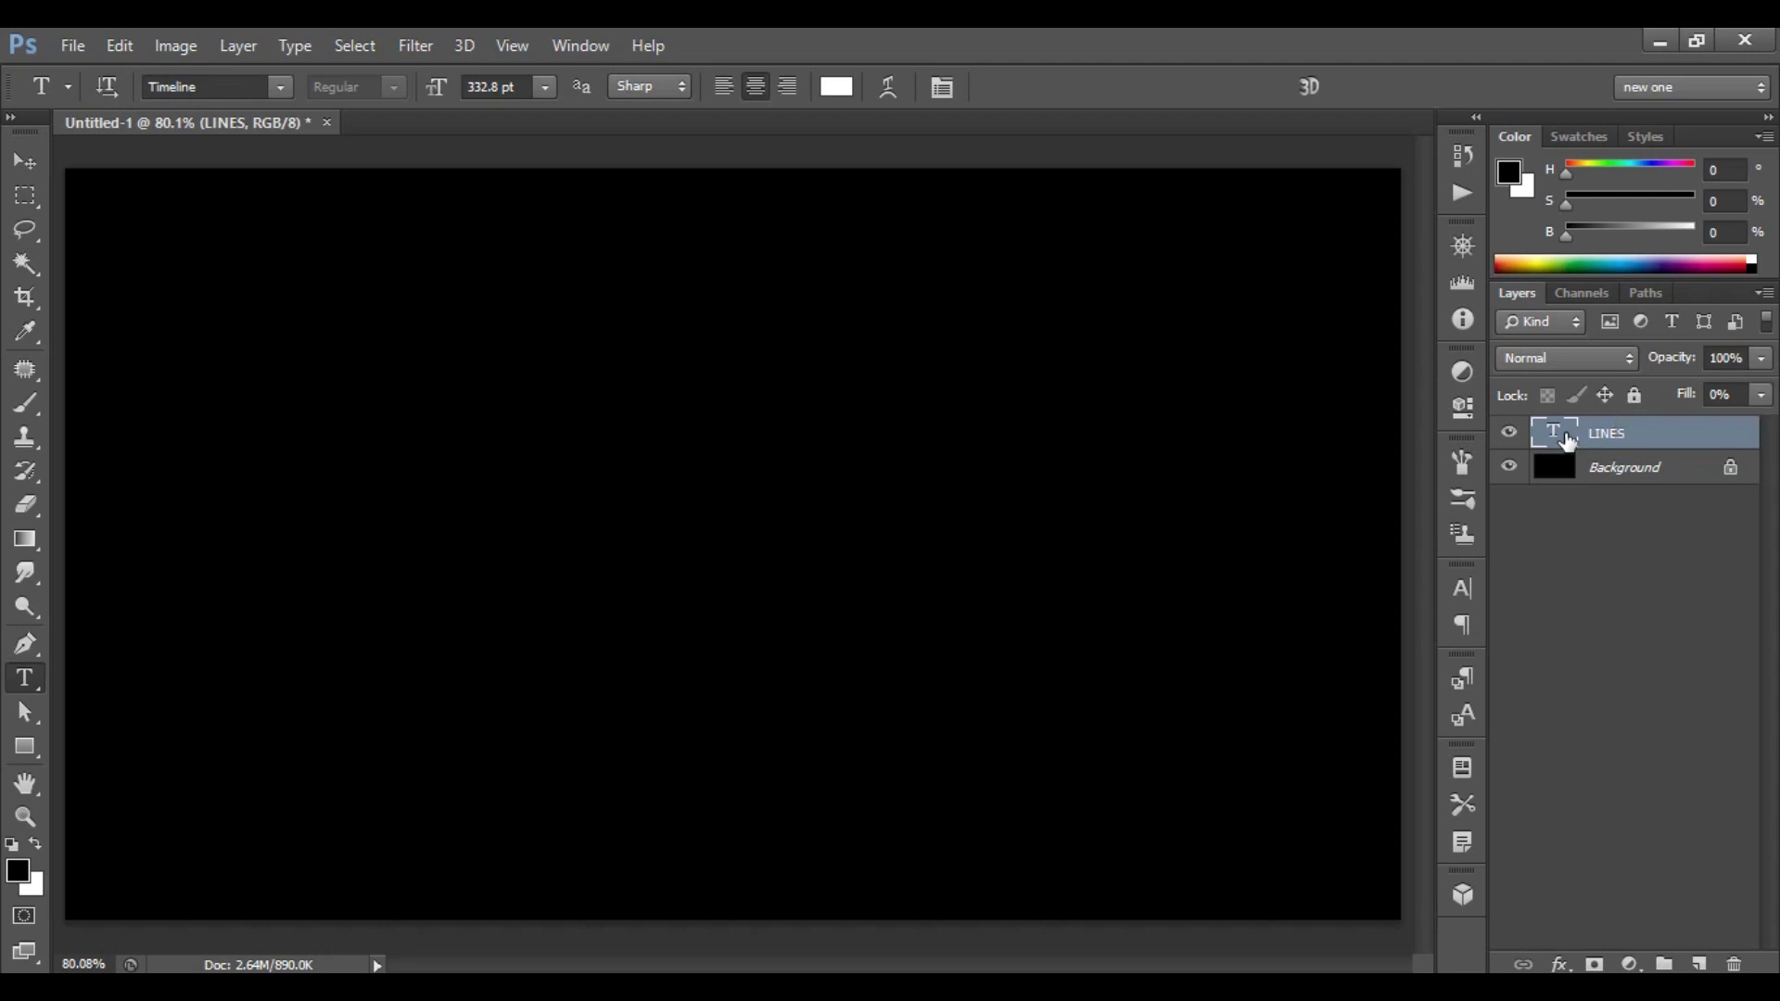
pyautogui.rightClick(1625, 439)
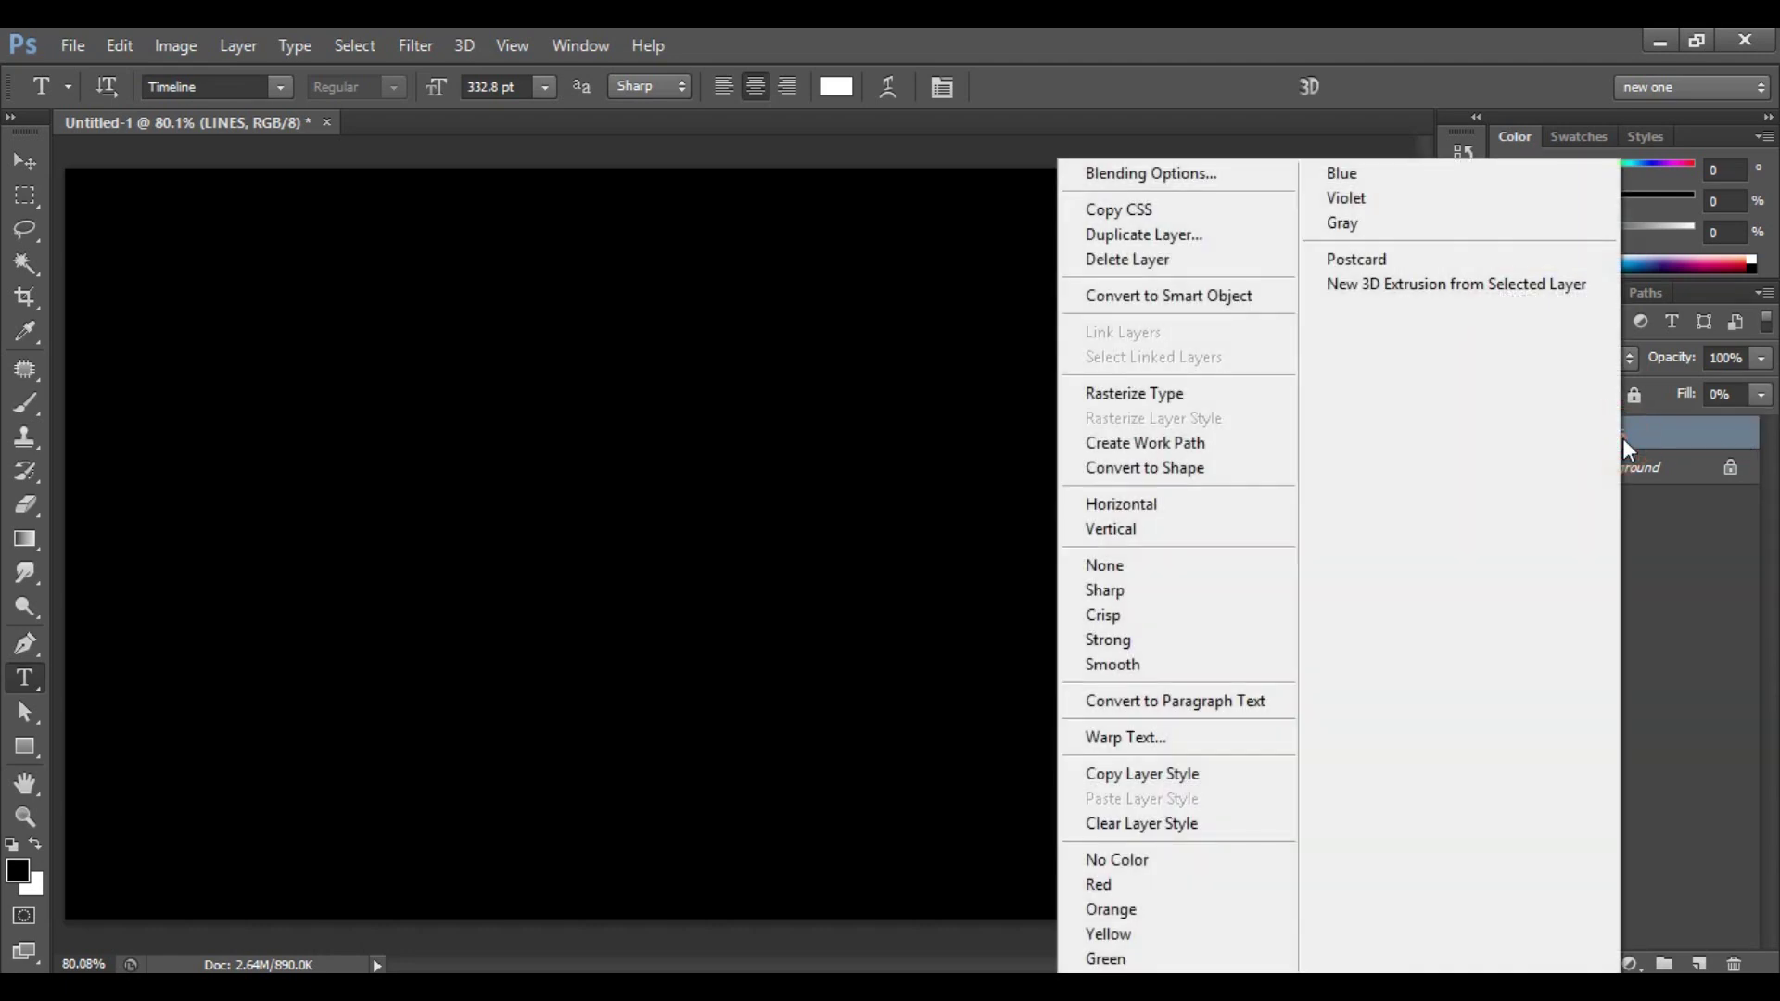
# Enable a Pattern Overlay at 100% opacity on the LINES layer
pyautogui.click(1200, 176)
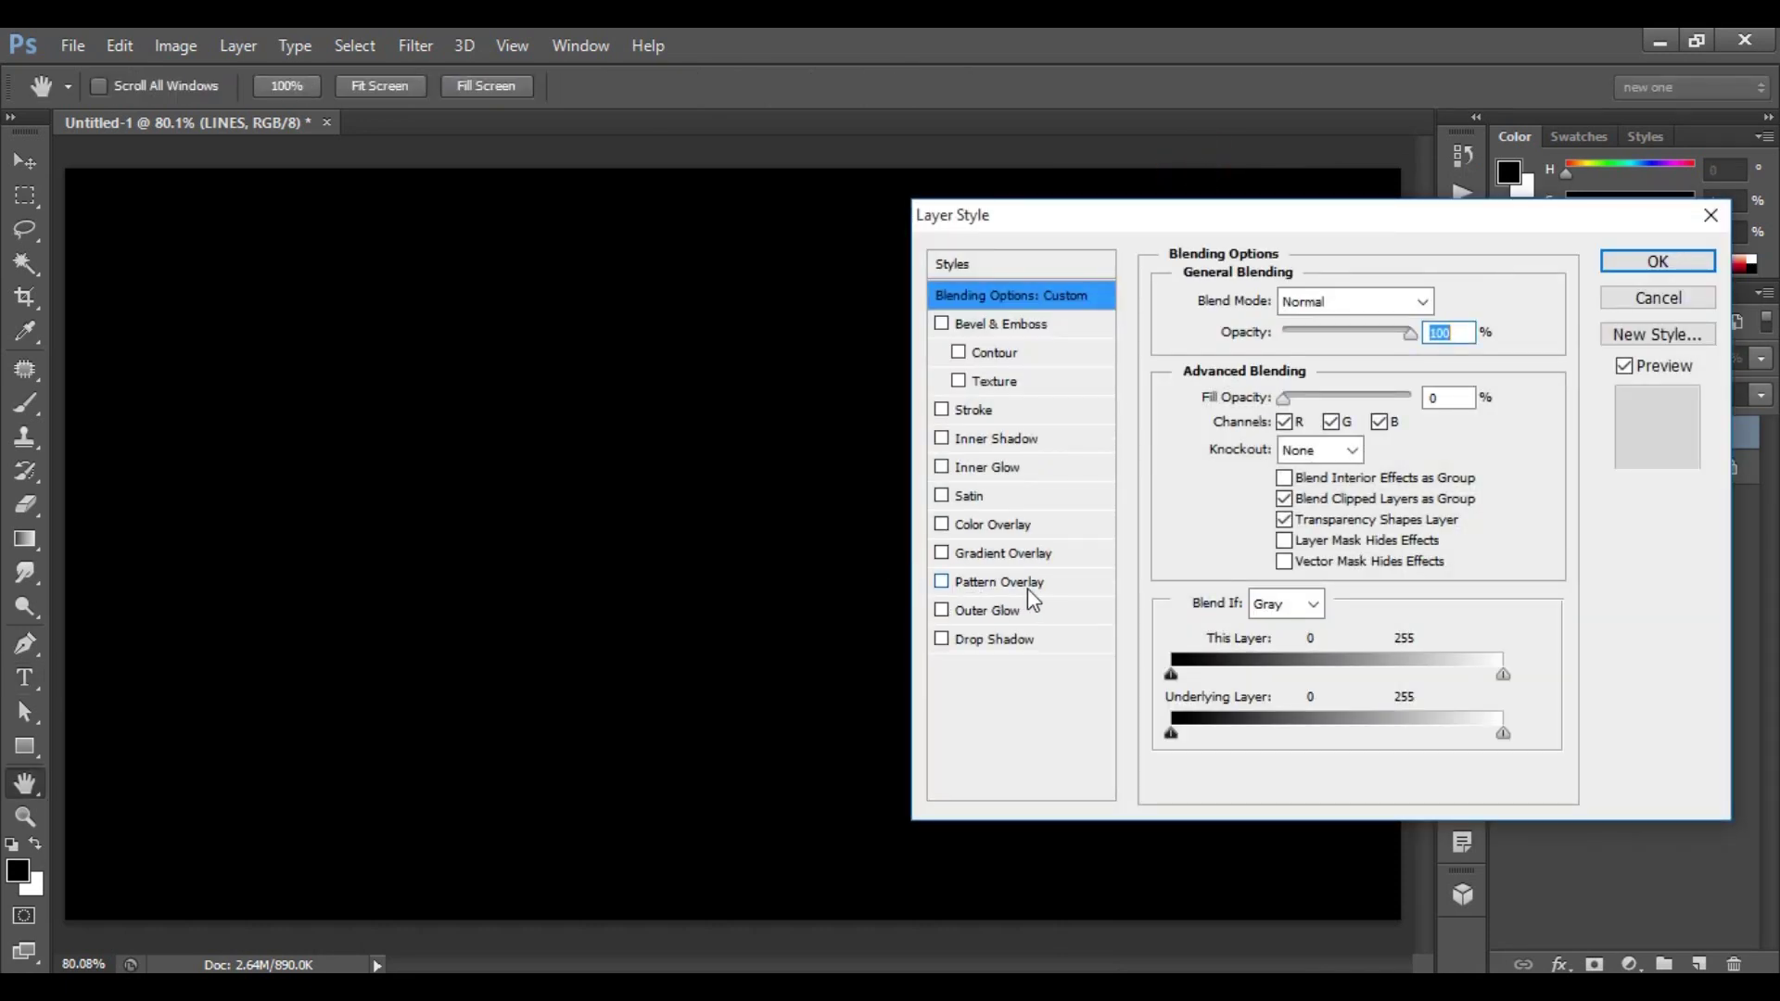
pyautogui.click(1007, 588)
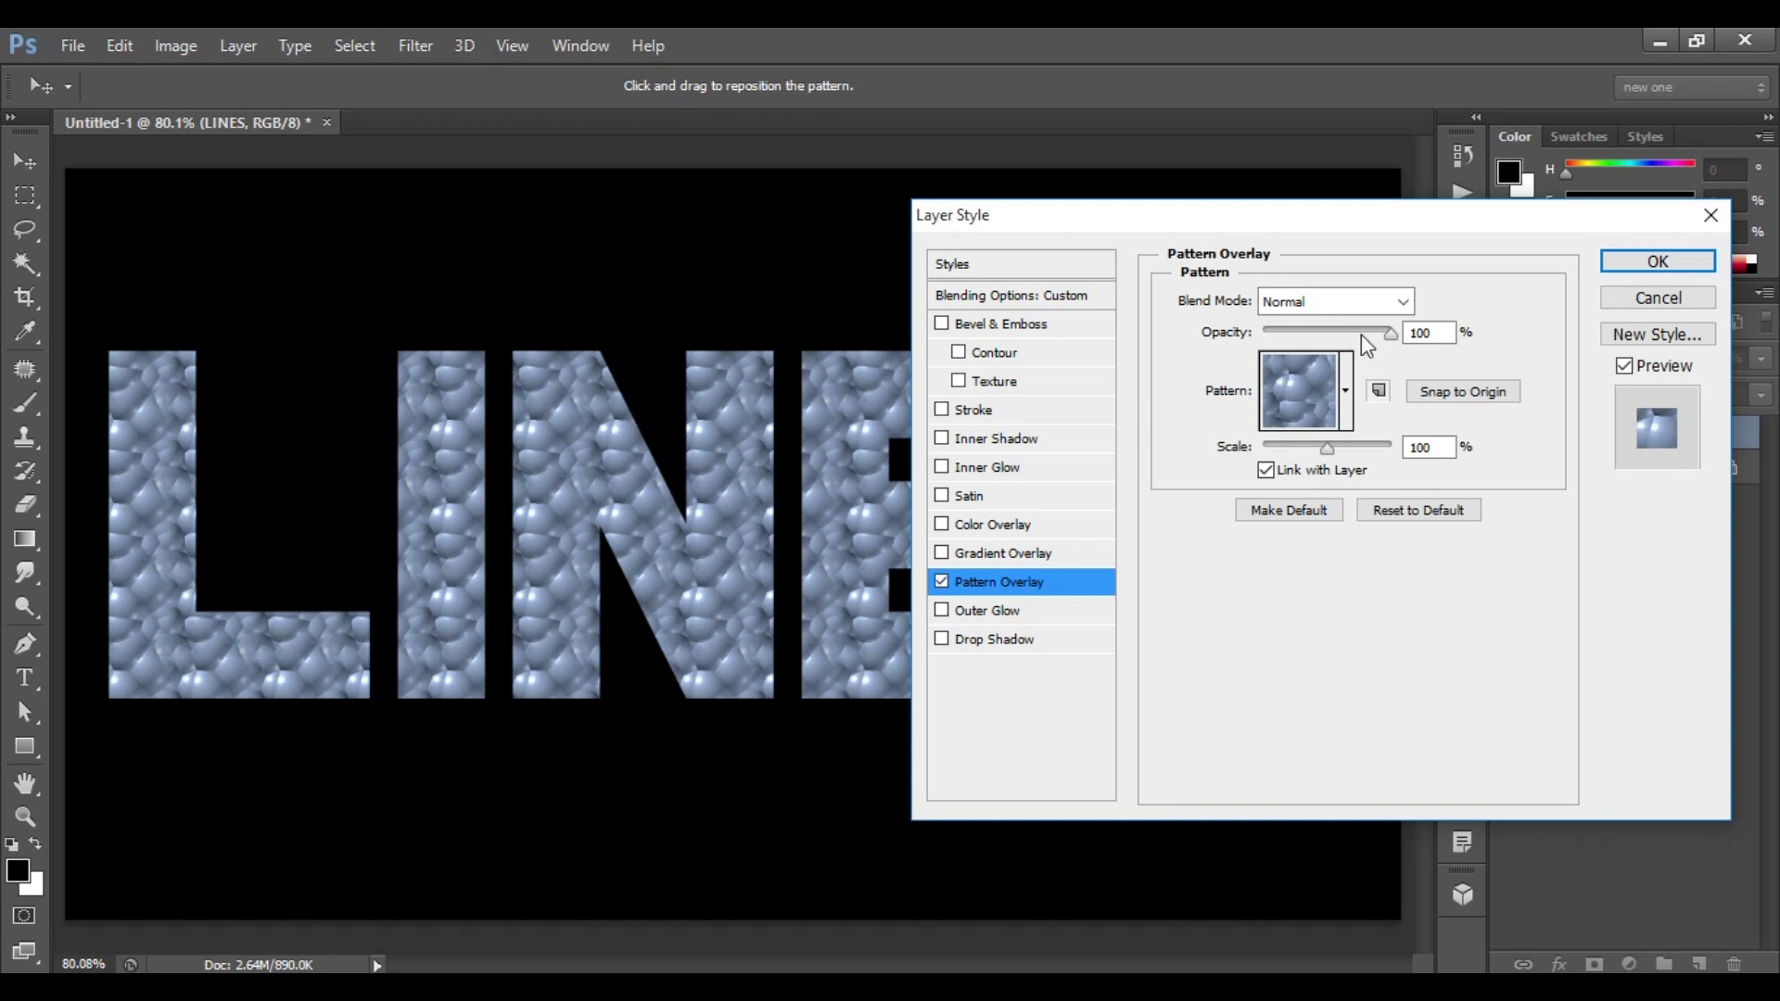
pyautogui.doubleClick(1454, 333)
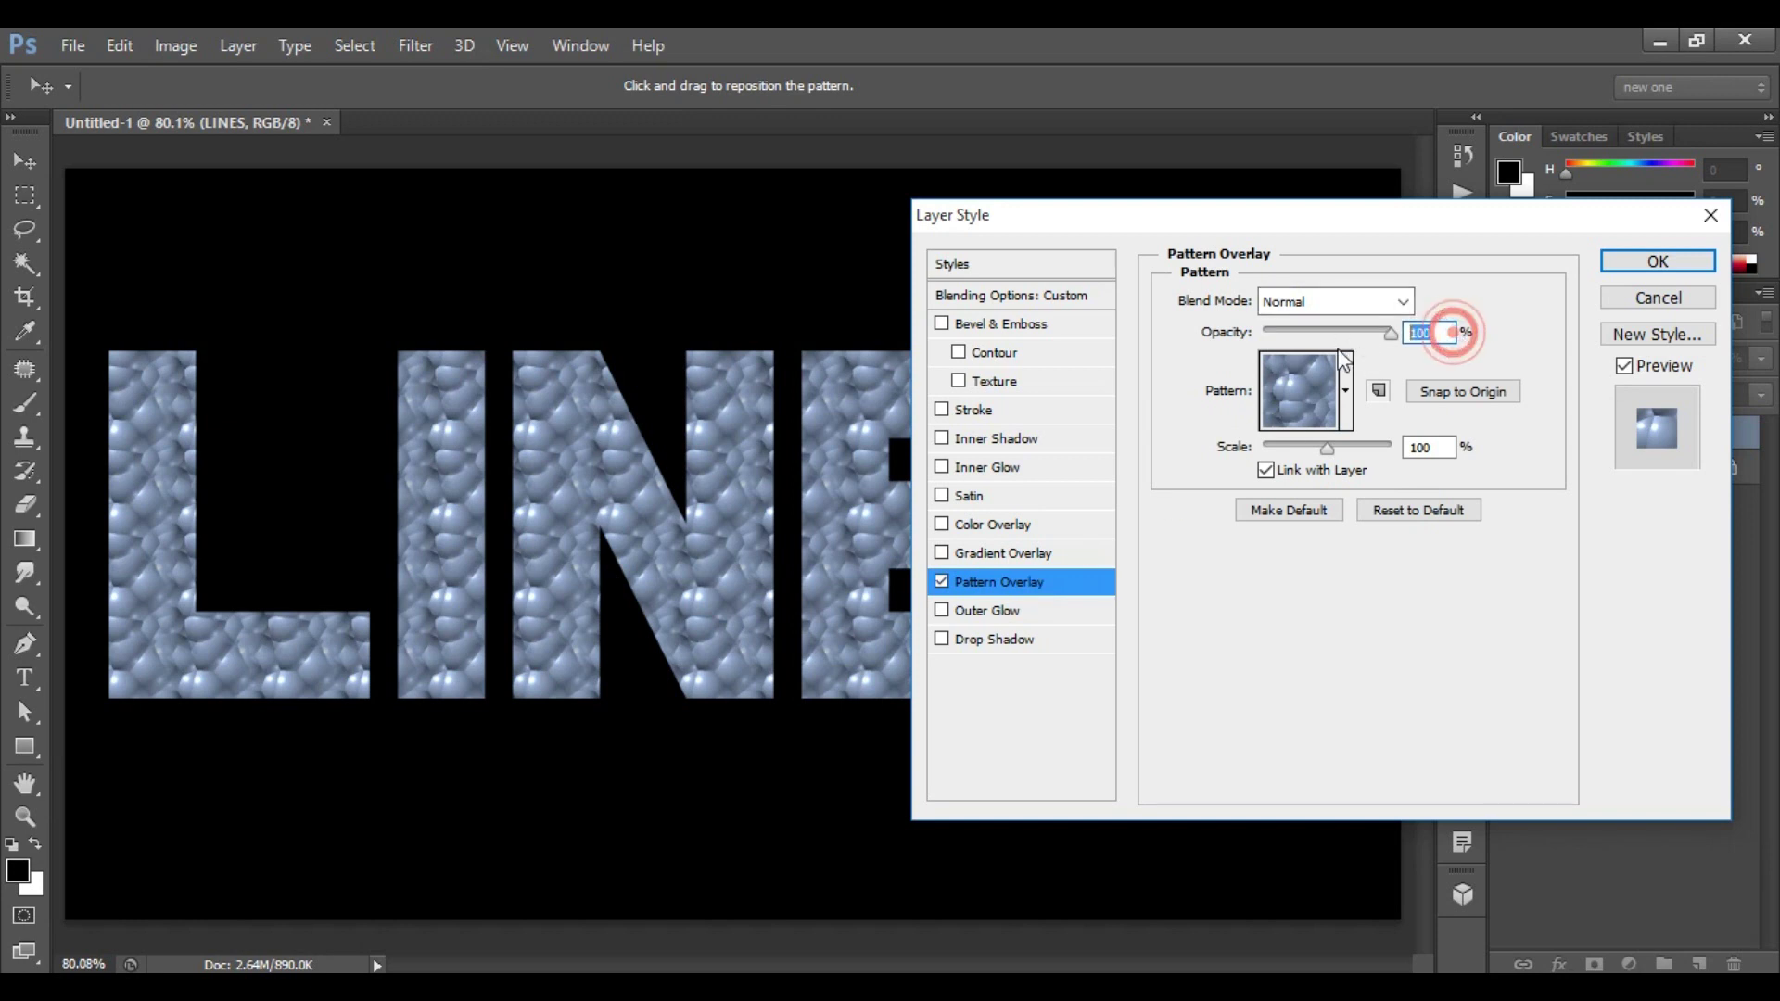
# Append the Nature Patterns set and fill the letters with the purple flower pattern
pyautogui.click(1346, 397)
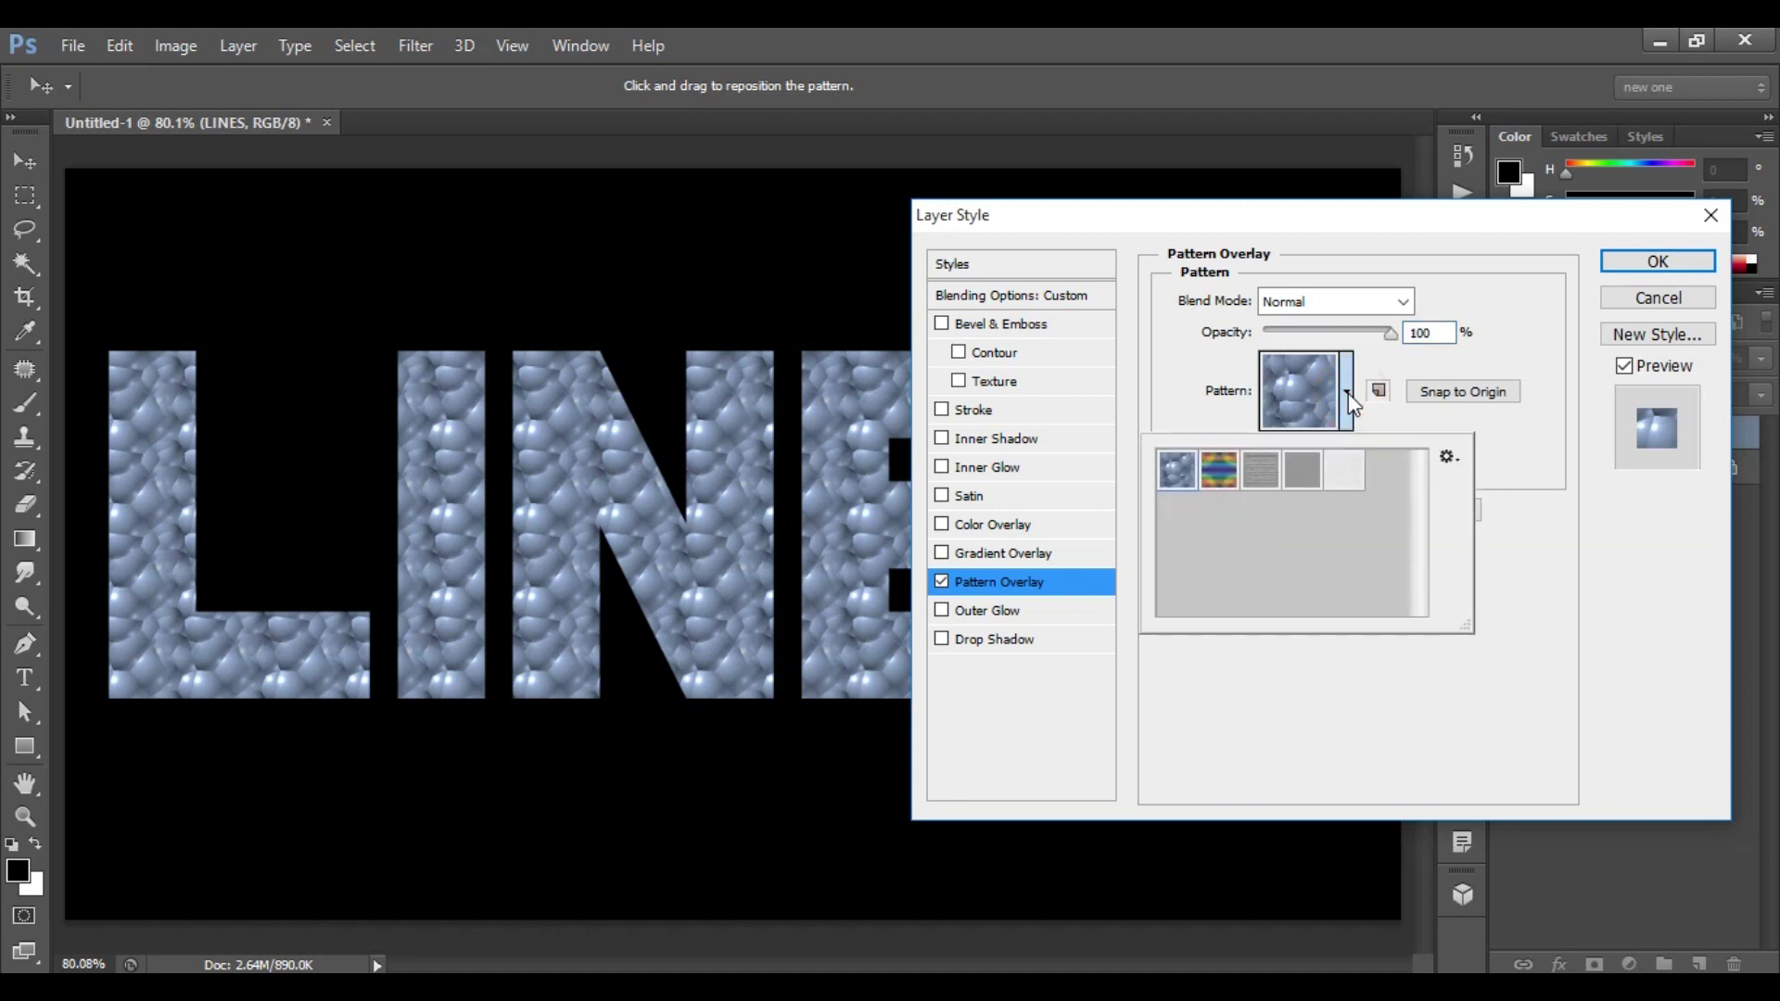
pyautogui.click(1450, 460)
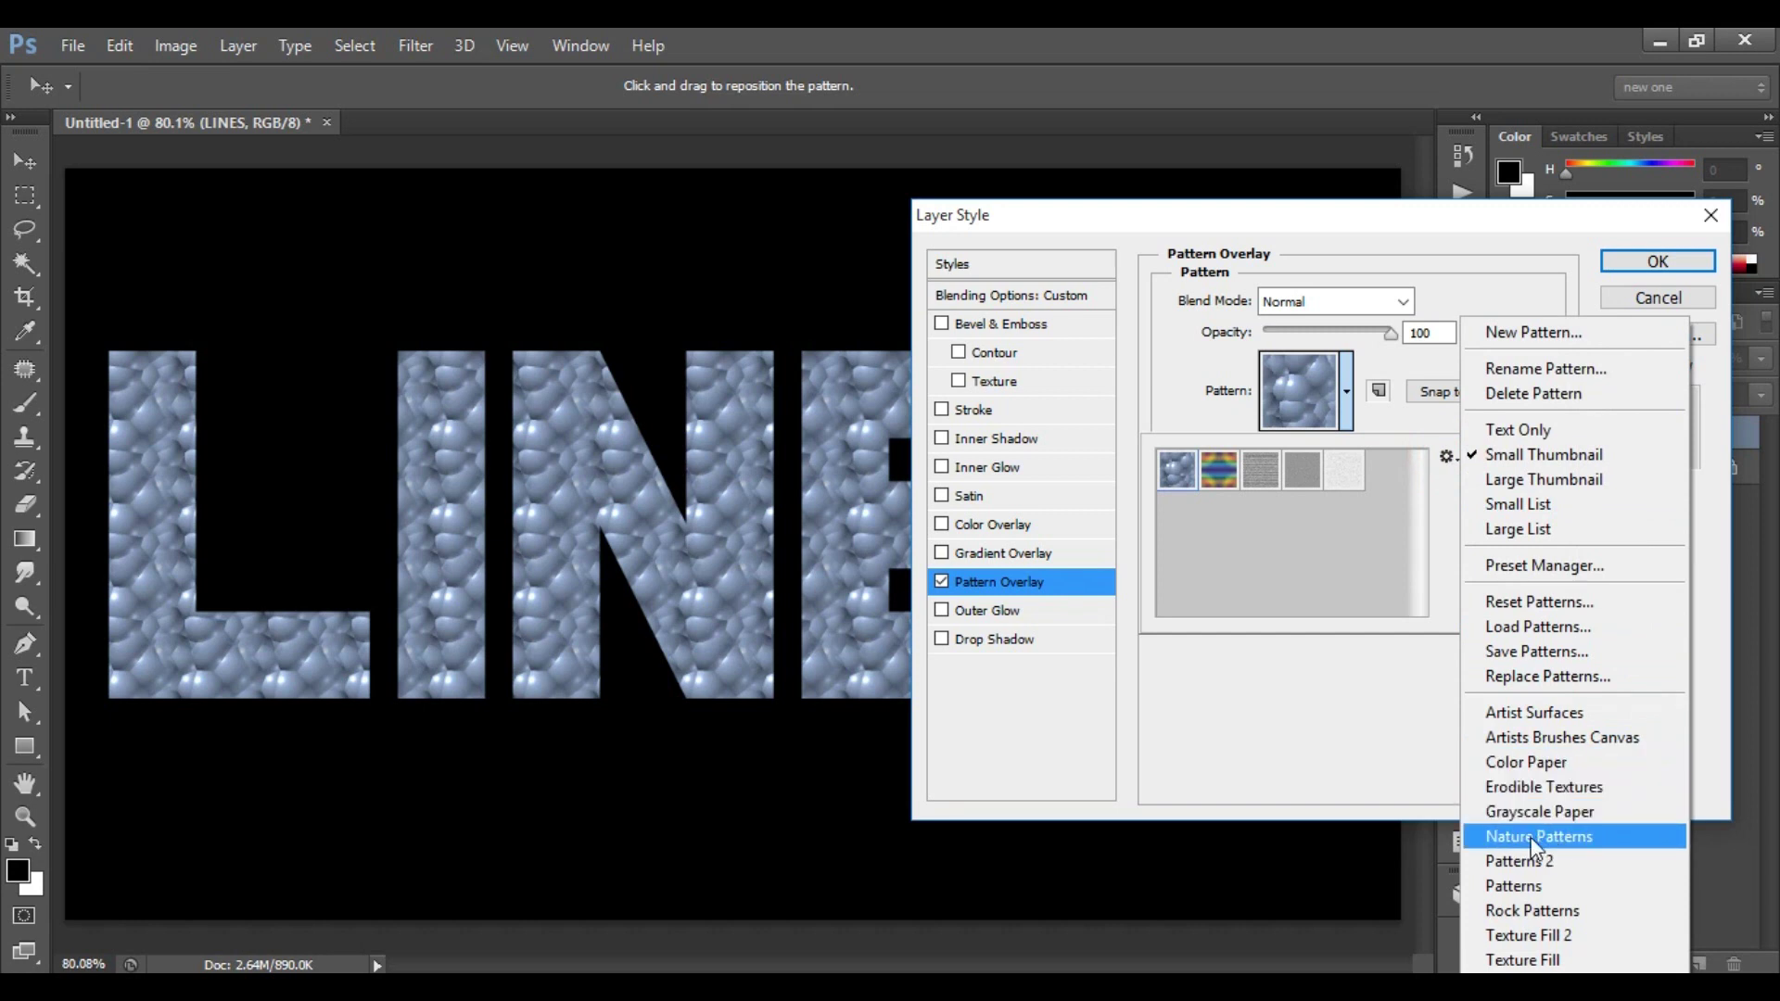
pyautogui.click(1583, 839)
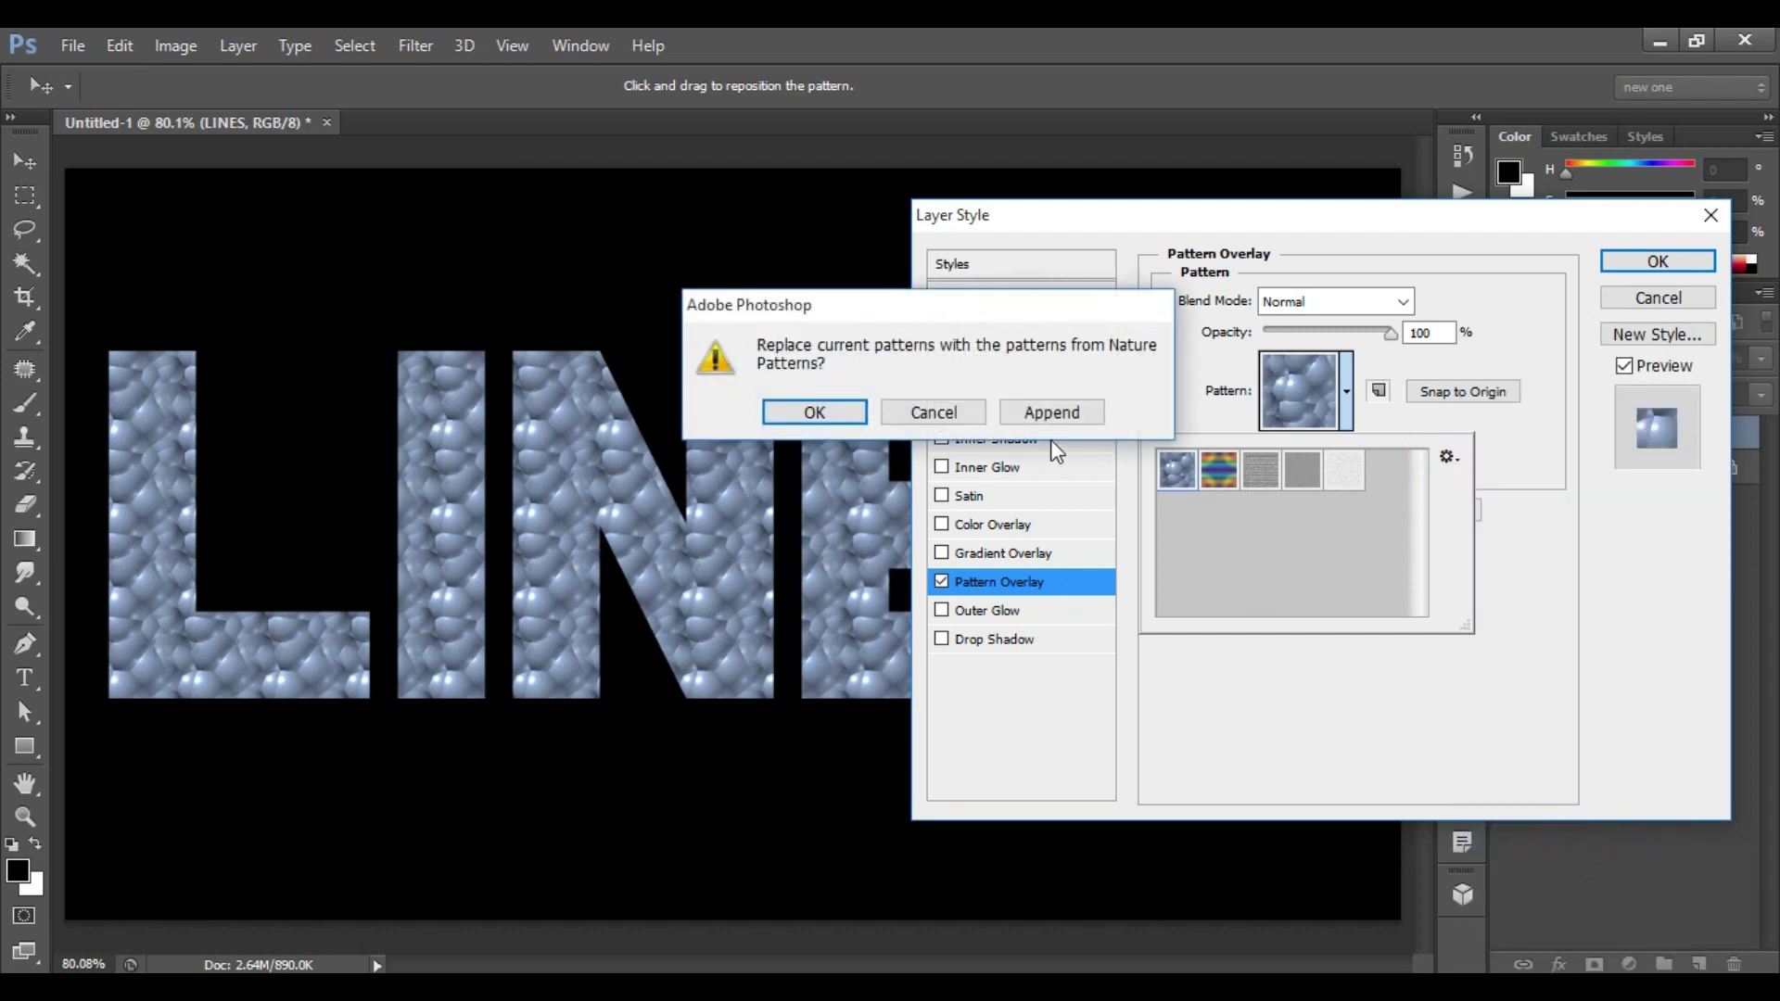
pyautogui.click(1065, 420)
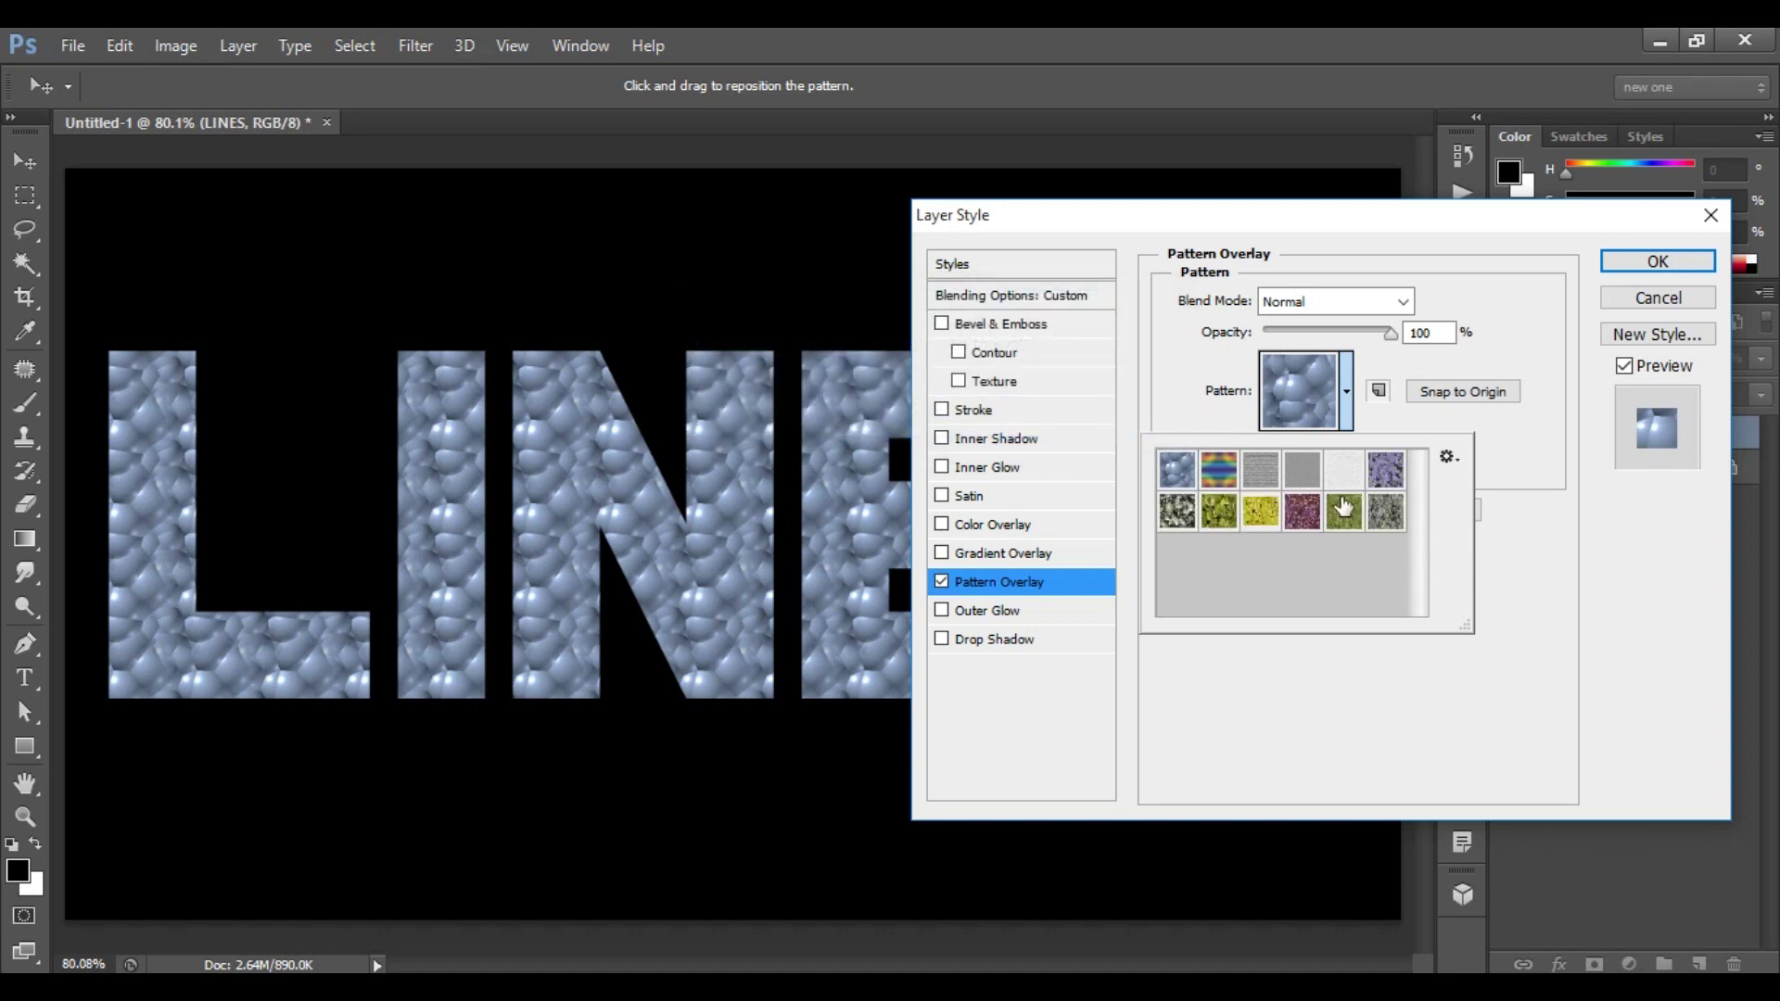
pyautogui.click(1388, 474)
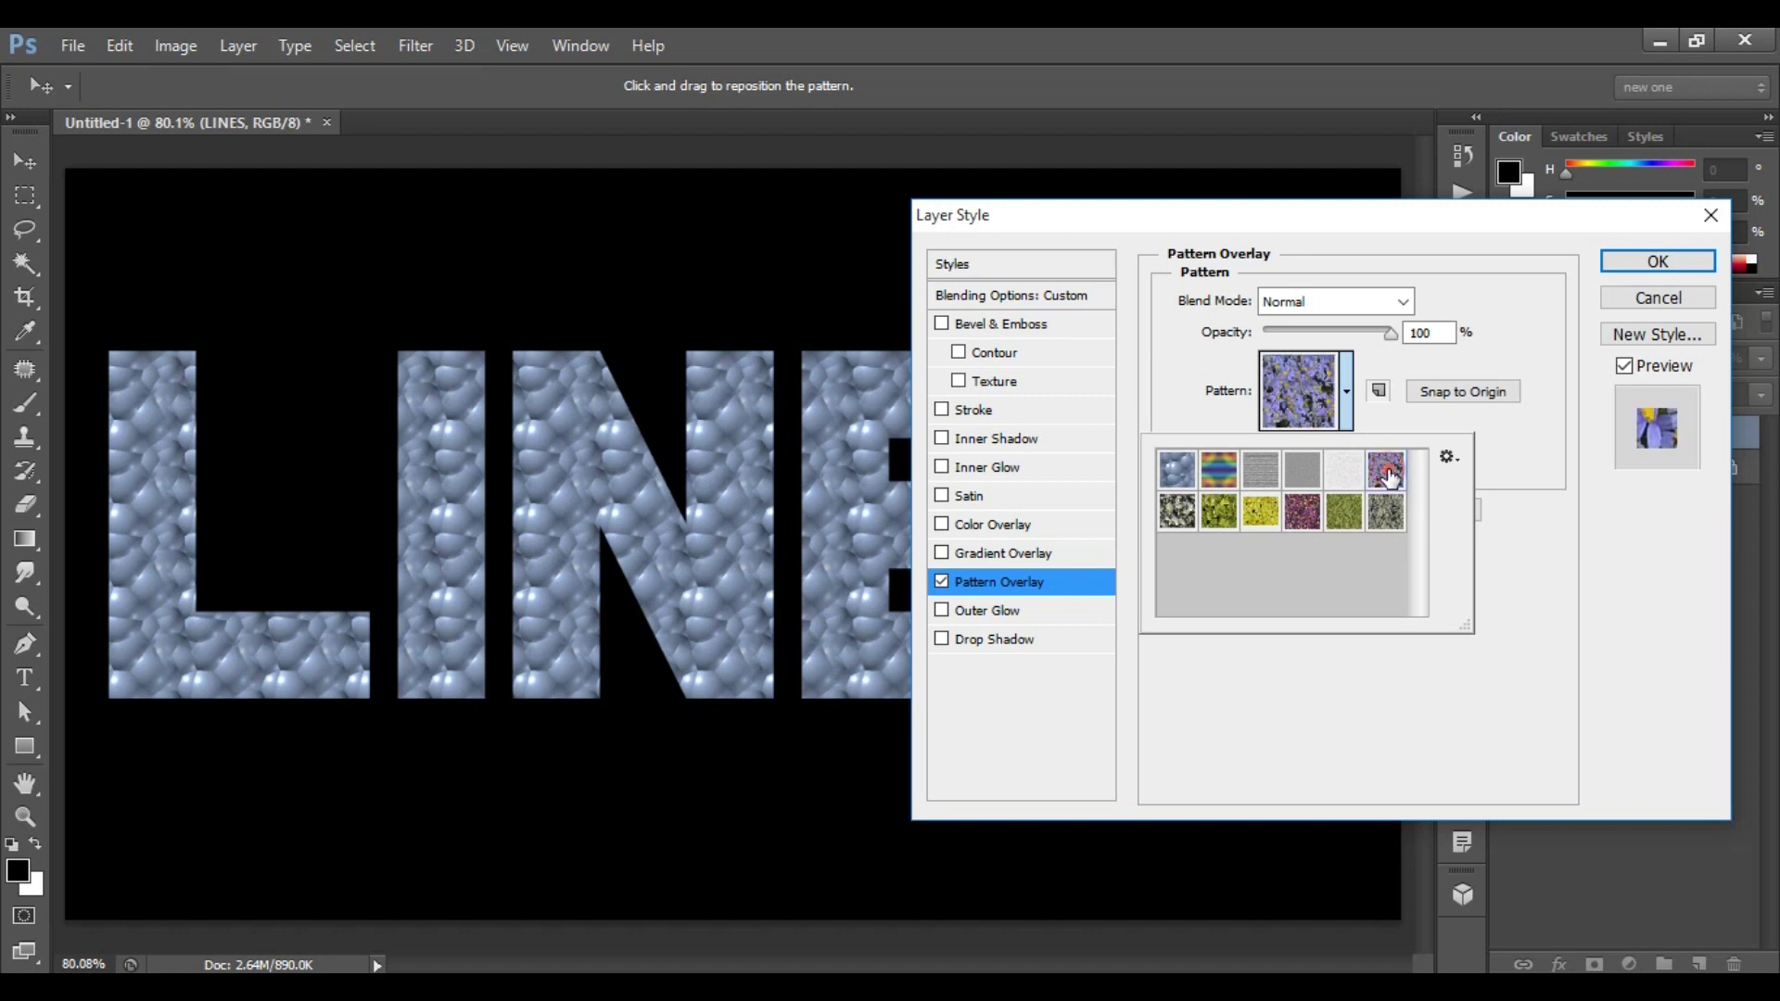
pyautogui.click(1346, 385)
pyautogui.doubleClick(1428, 448)
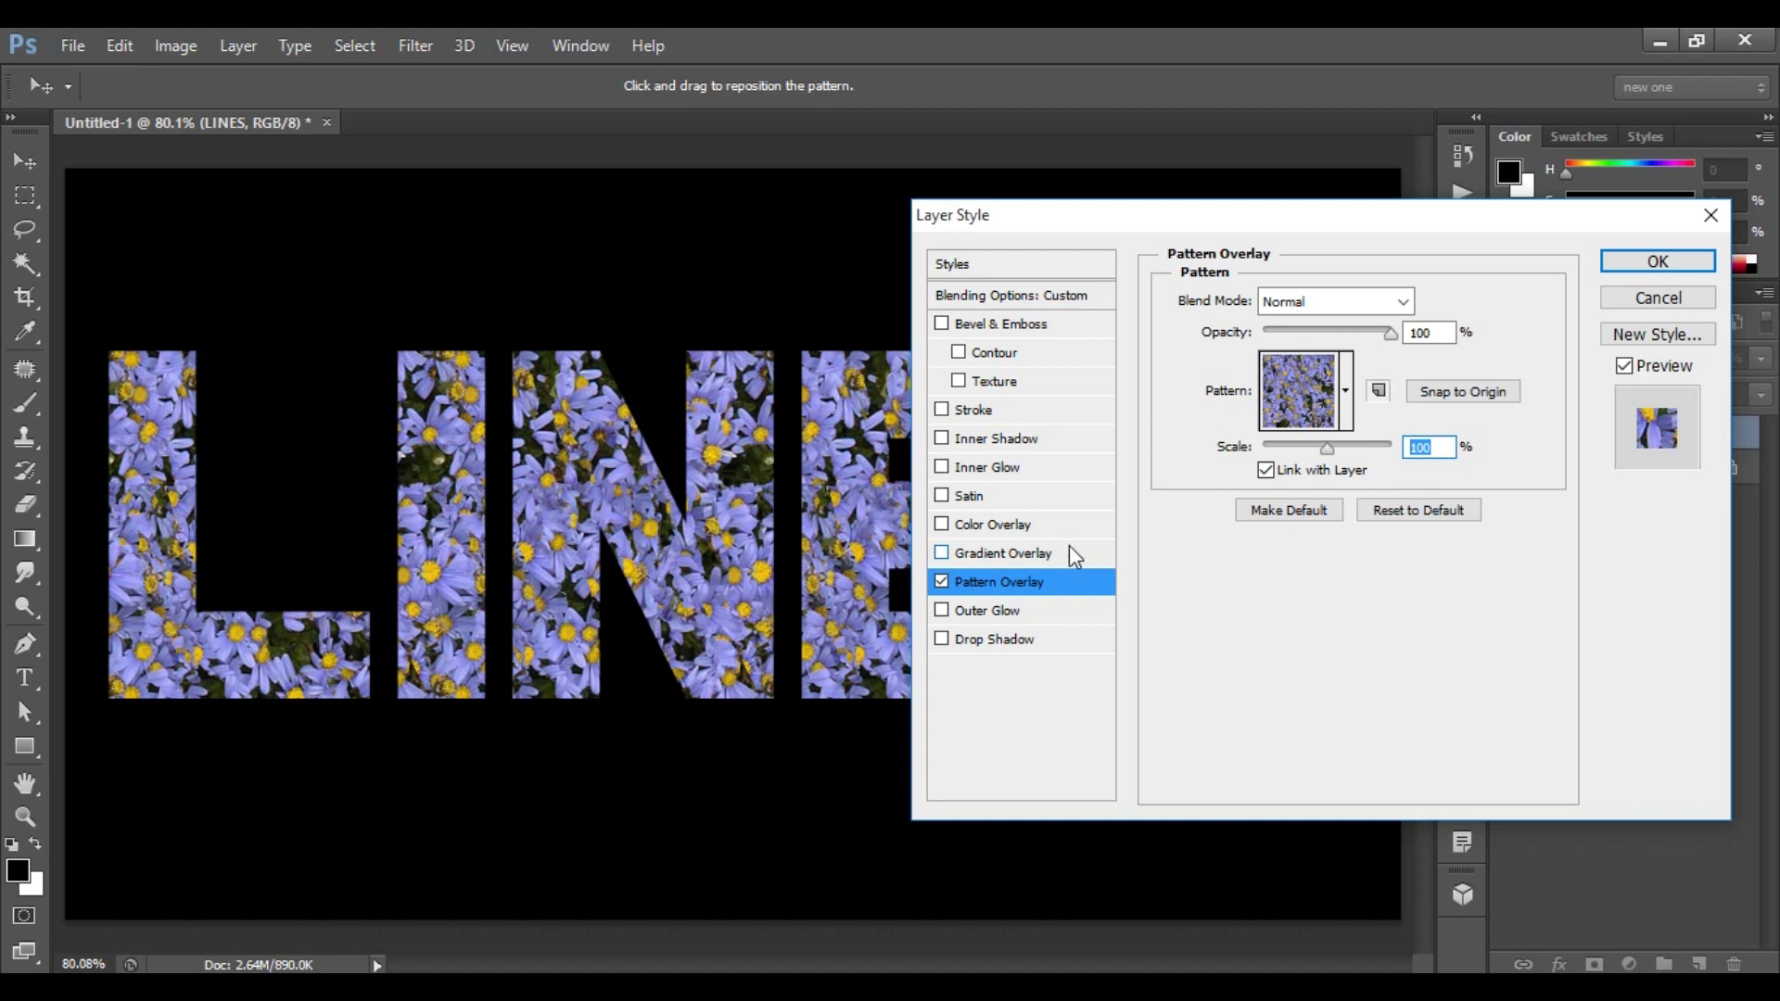
# Add a Gradient Overlay using the Transparent Stripes preset to band the letters
pyautogui.click(1003, 553)
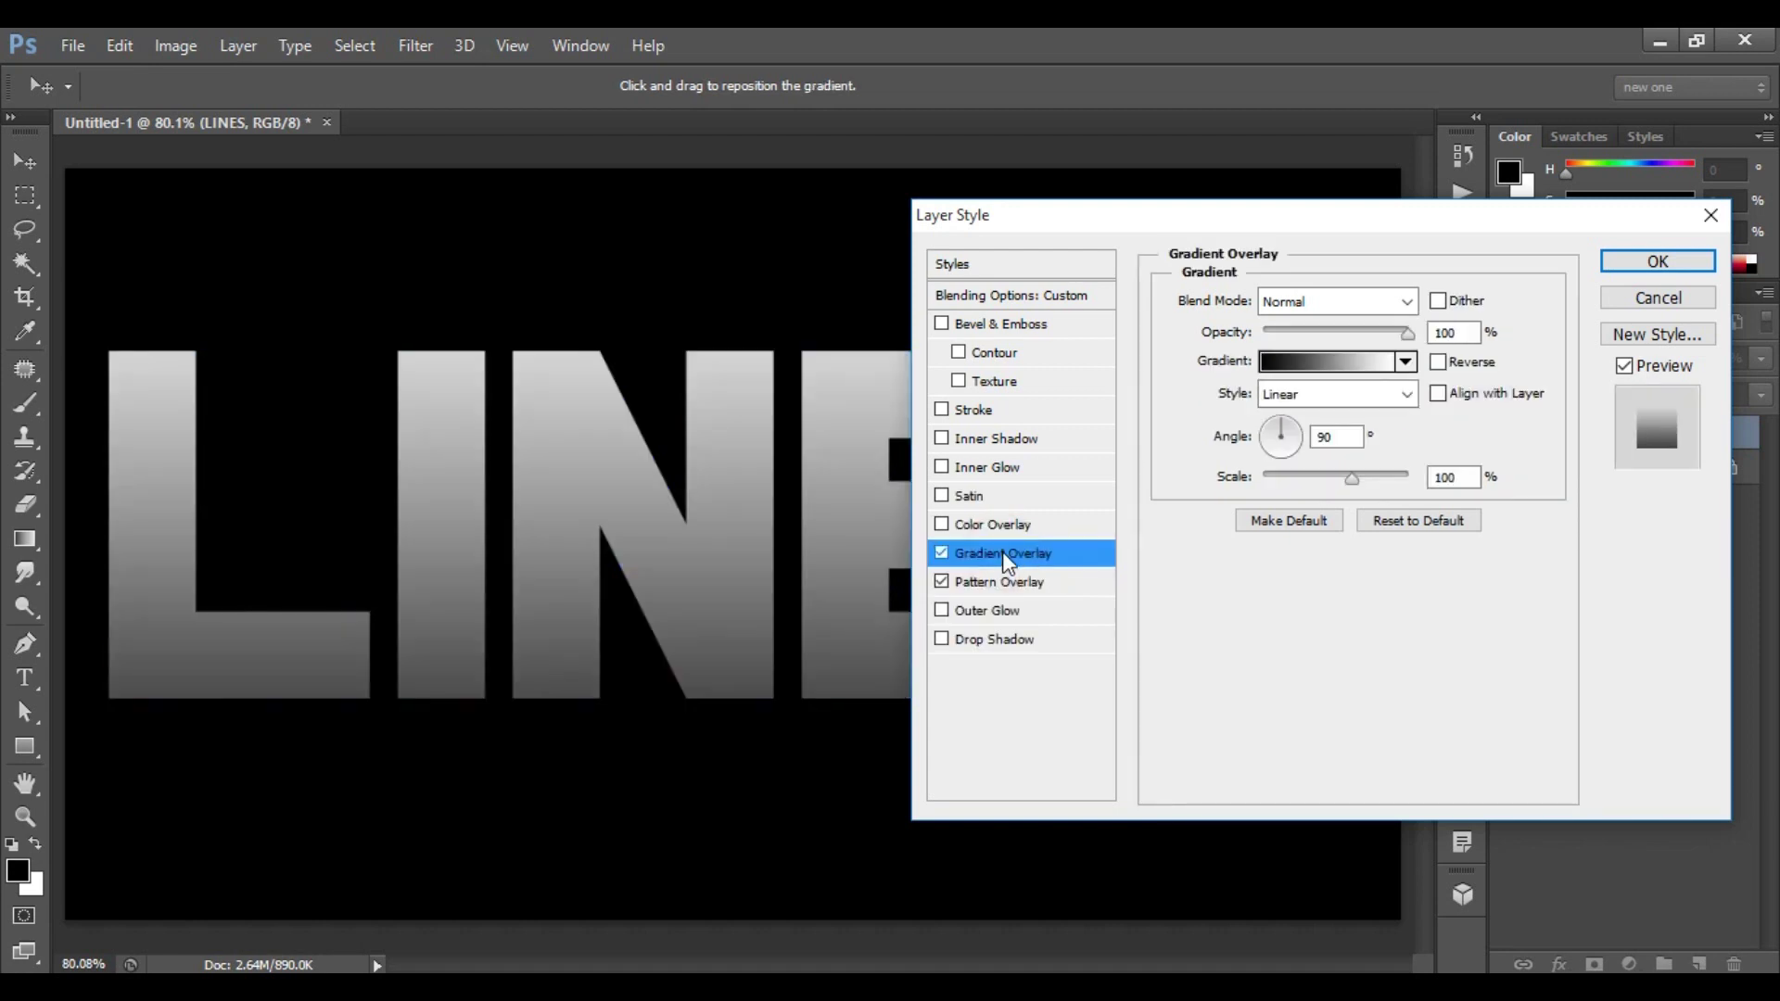
pyautogui.click(1343, 301)
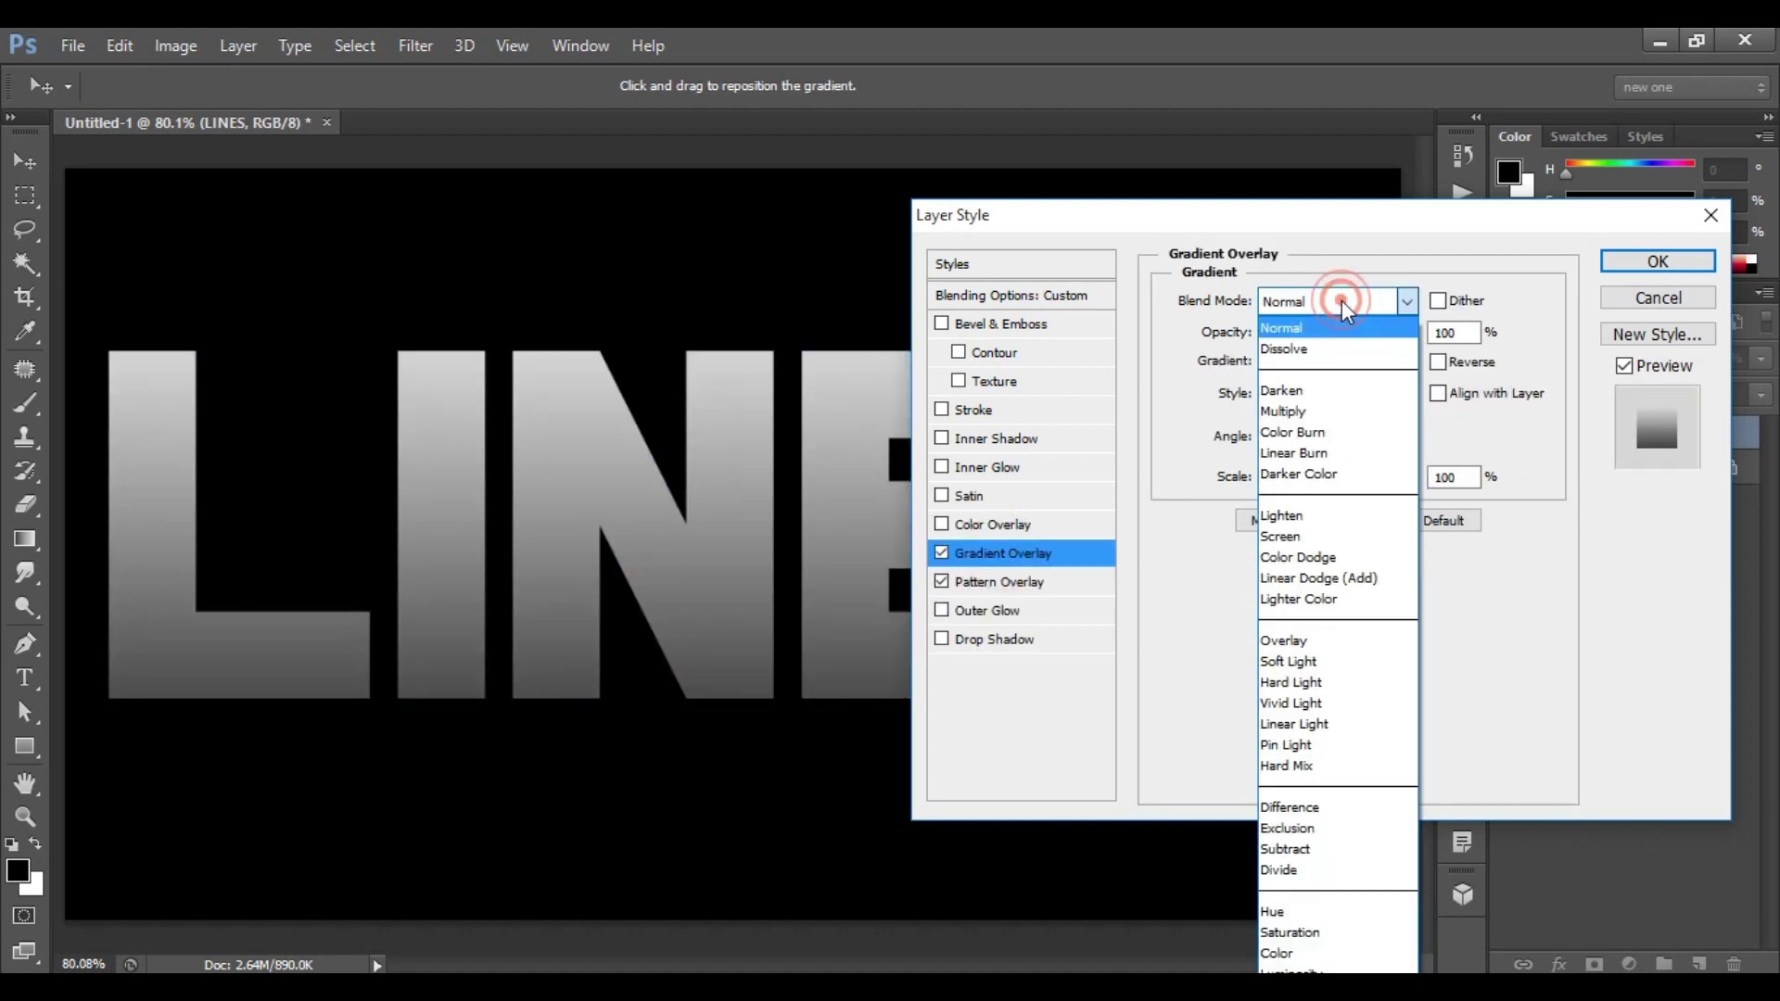
pyautogui.doubleClick(1474, 333)
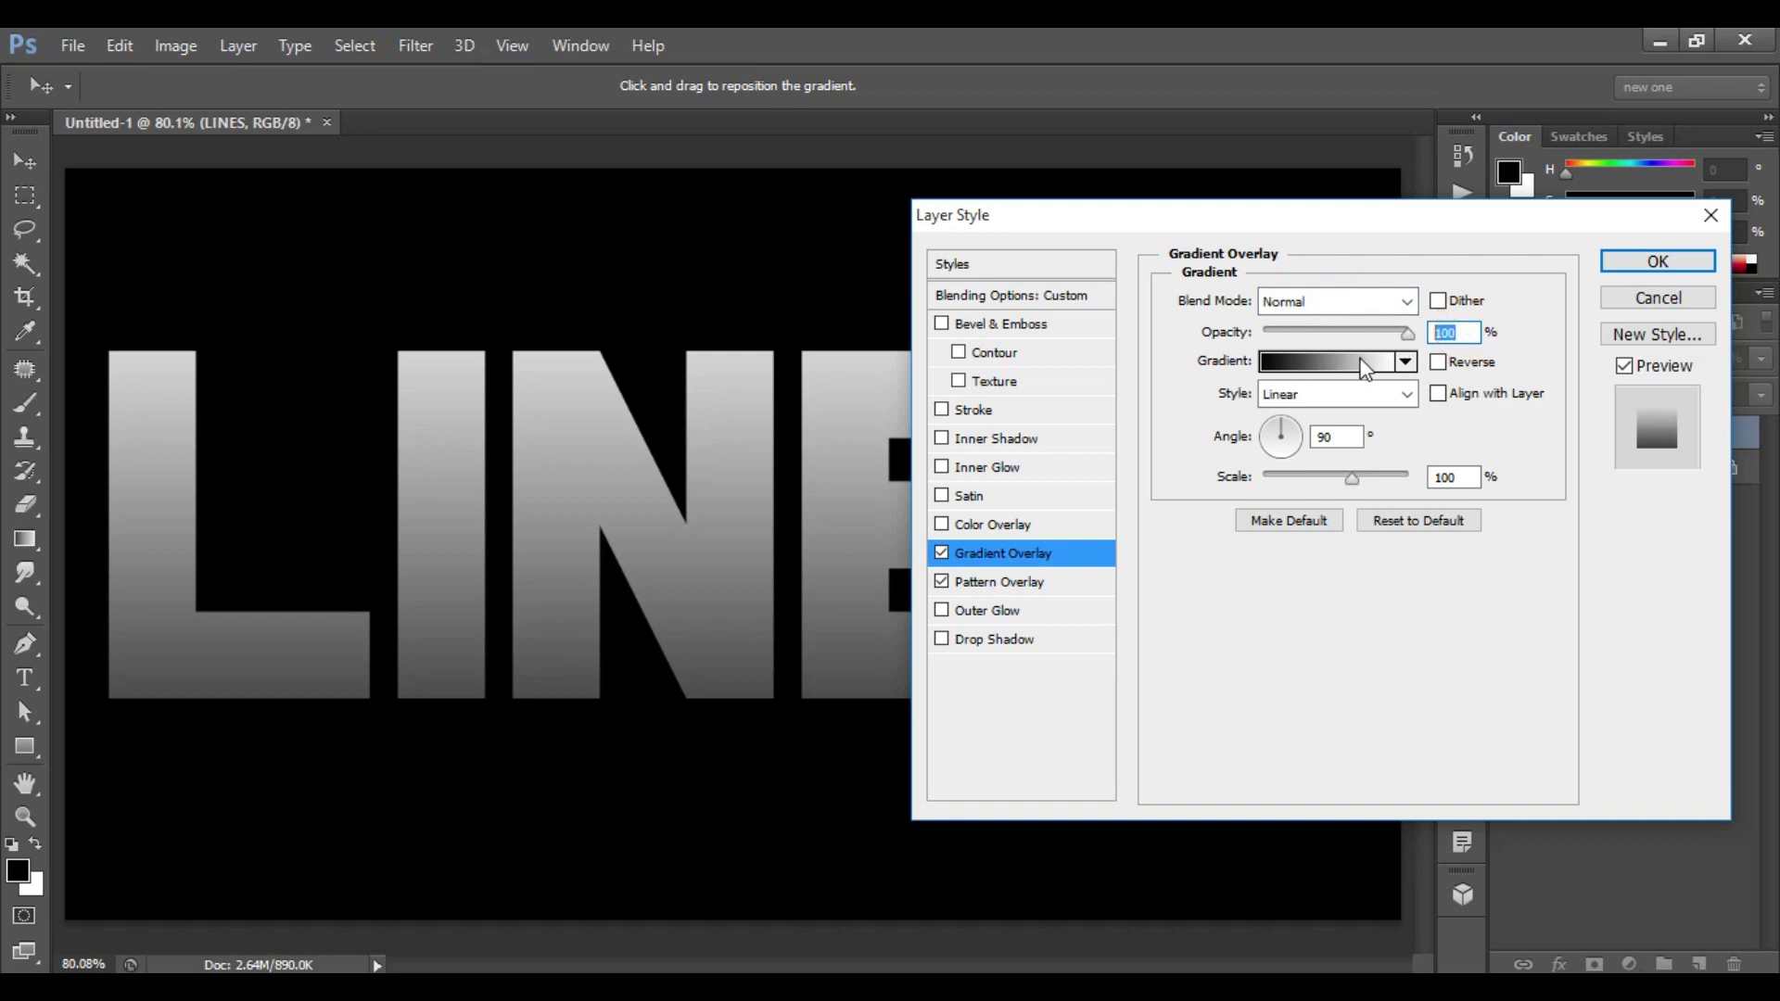
pyautogui.click(1331, 371)
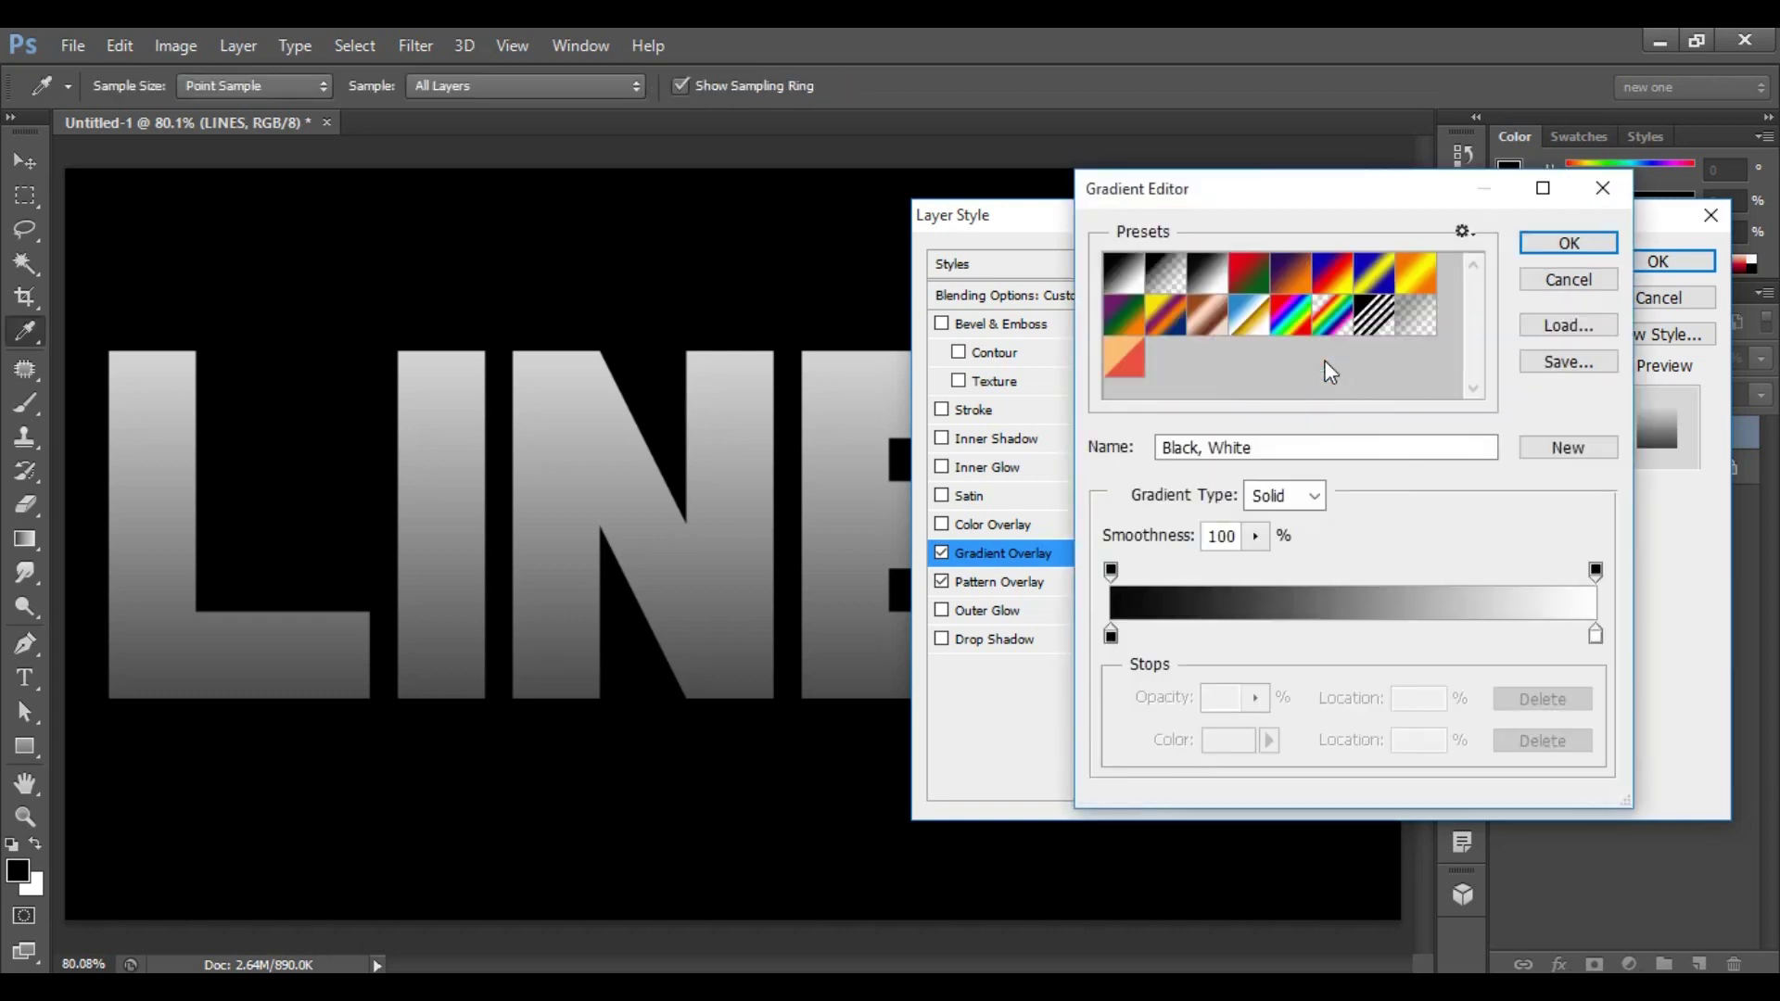
pyautogui.click(1381, 321)
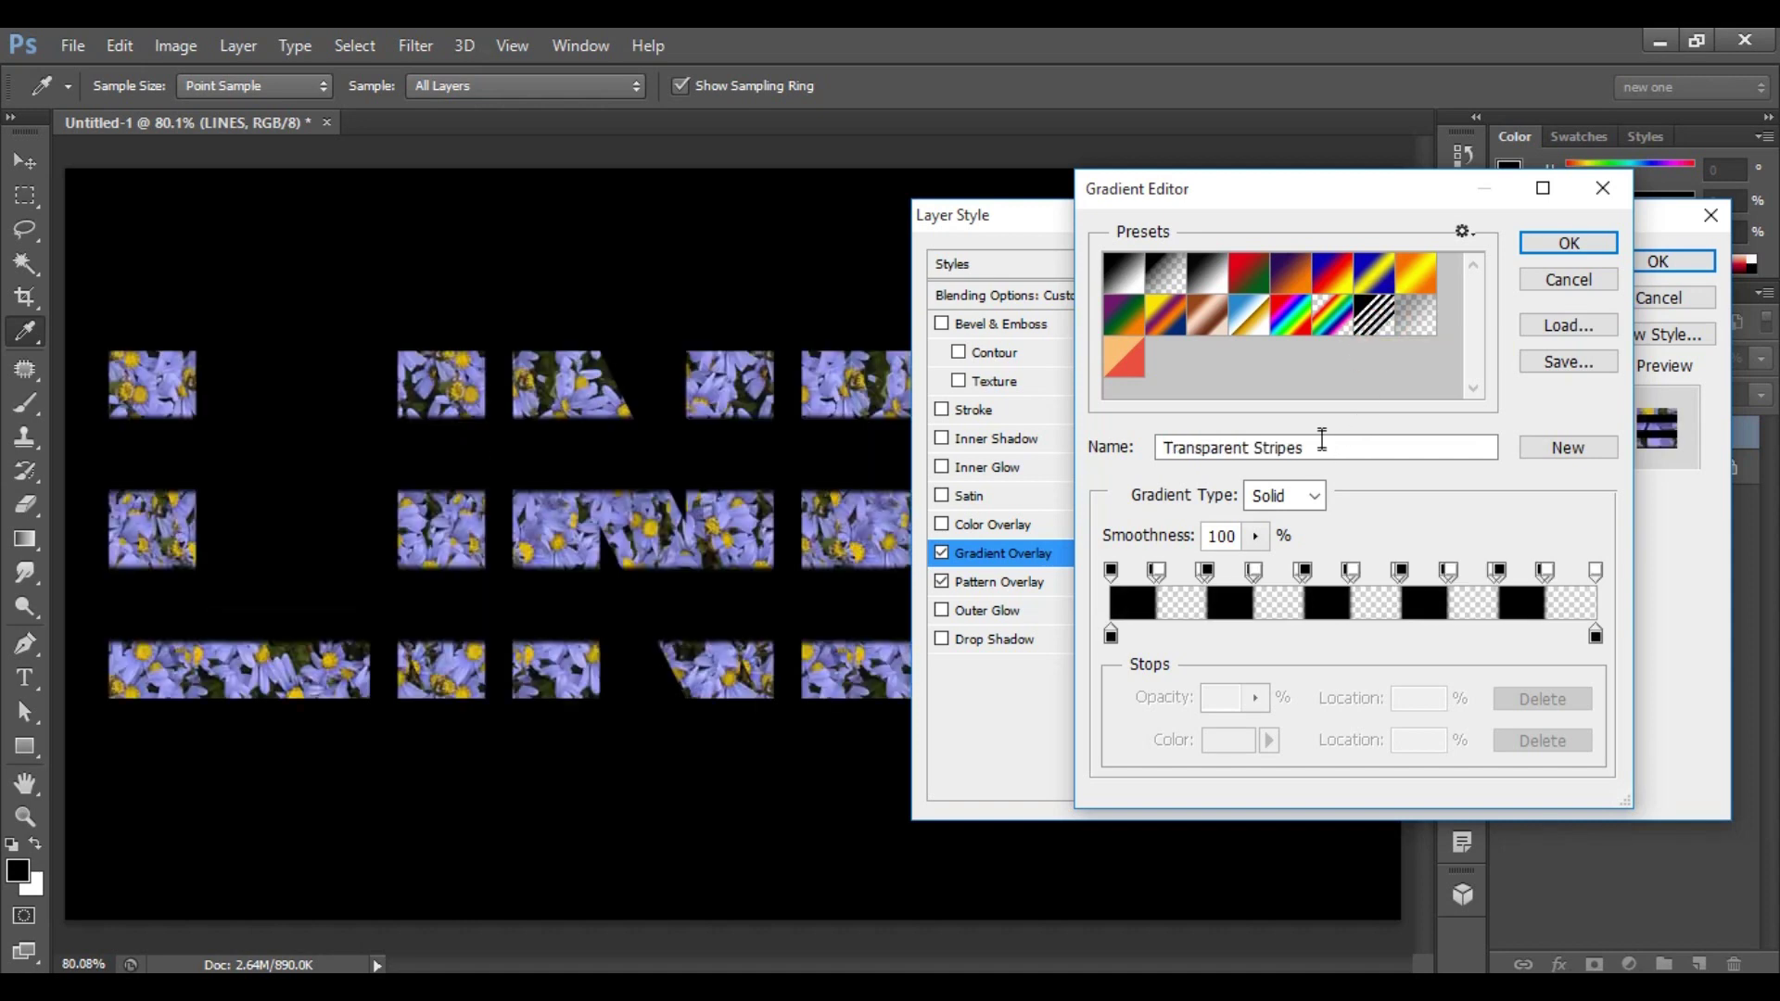
pyautogui.moveTo(1312, 448); pyautogui.dragTo(1069, 451)
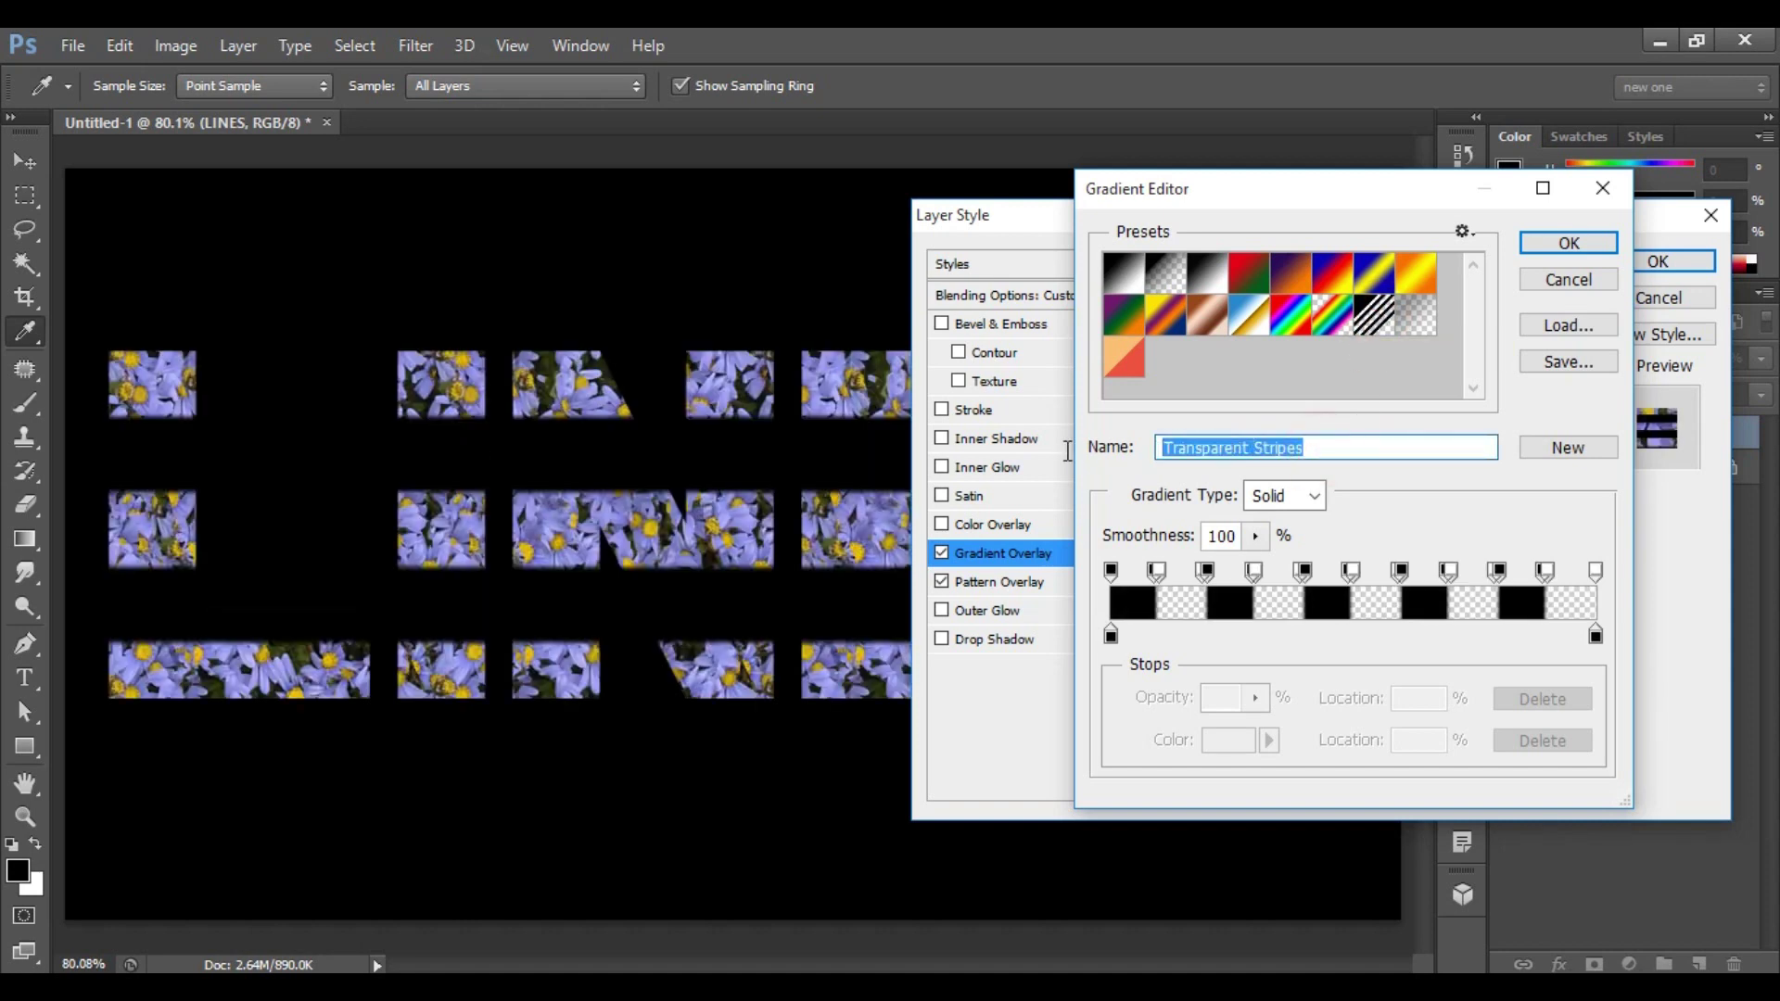
pyautogui.click(1111, 636)
# Set the stripe gradient's left colour stop to red, ff0000
pyautogui.click(1227, 749)
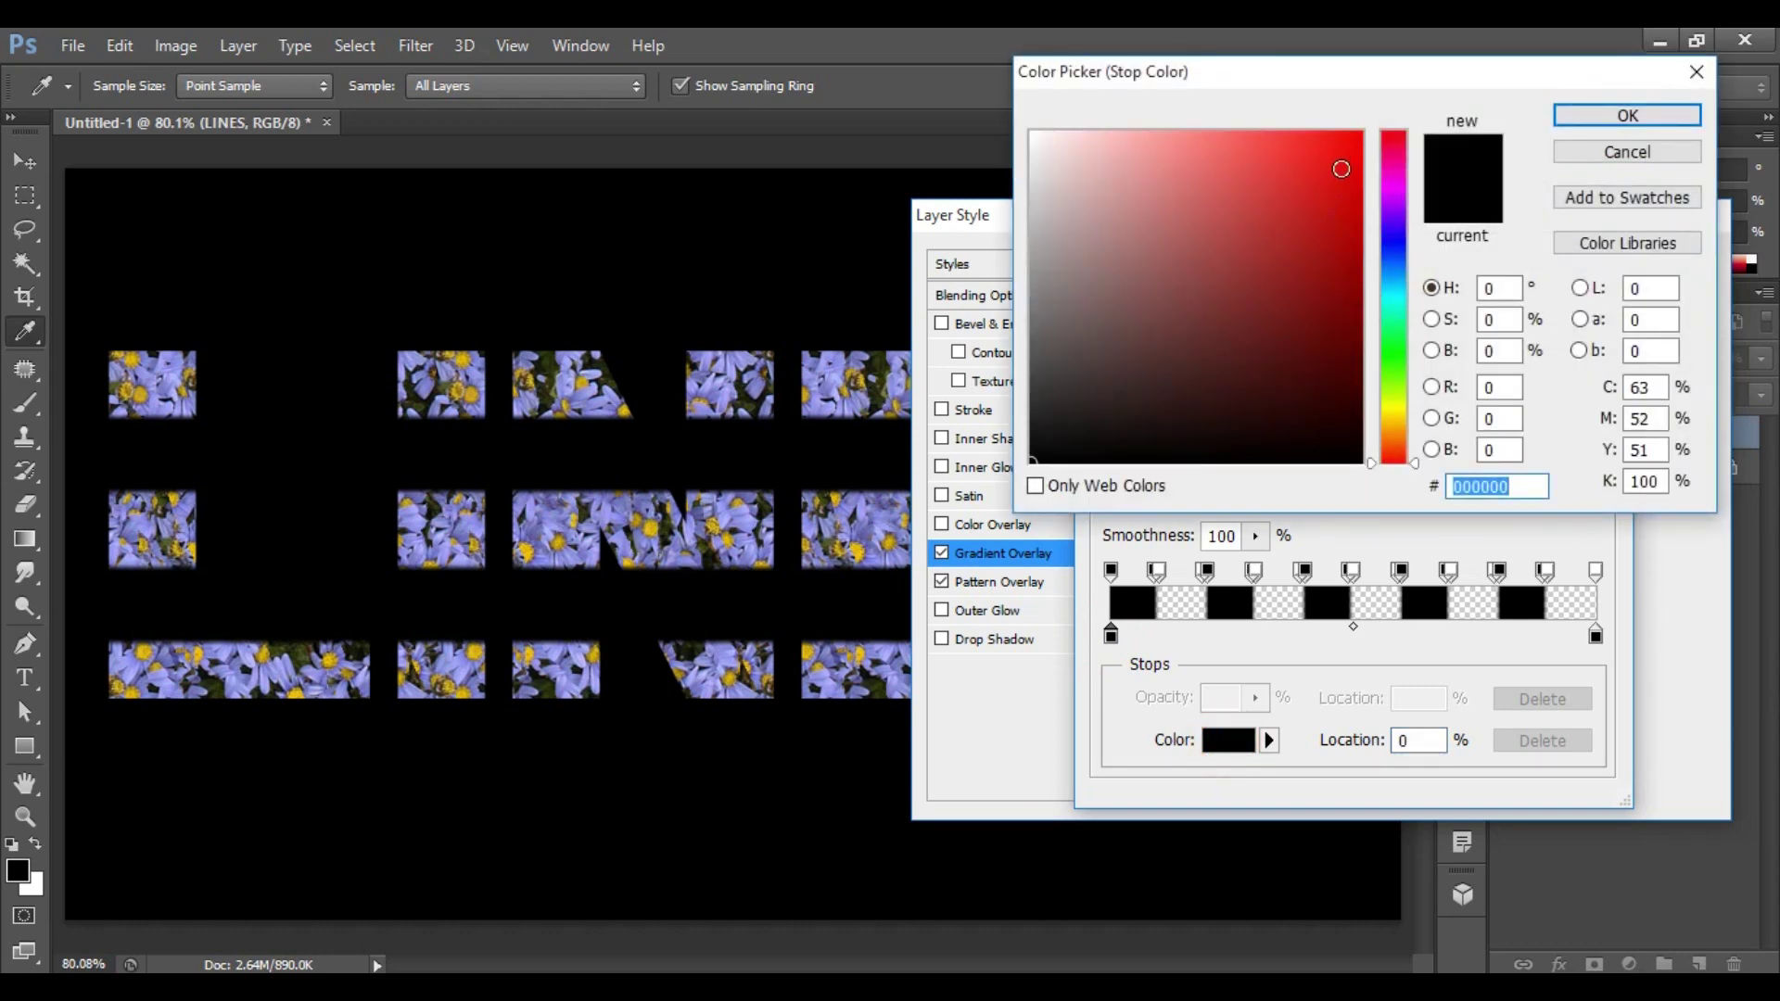
pyautogui.moveTo(1337, 150); pyautogui.dragTo(1363, 131)
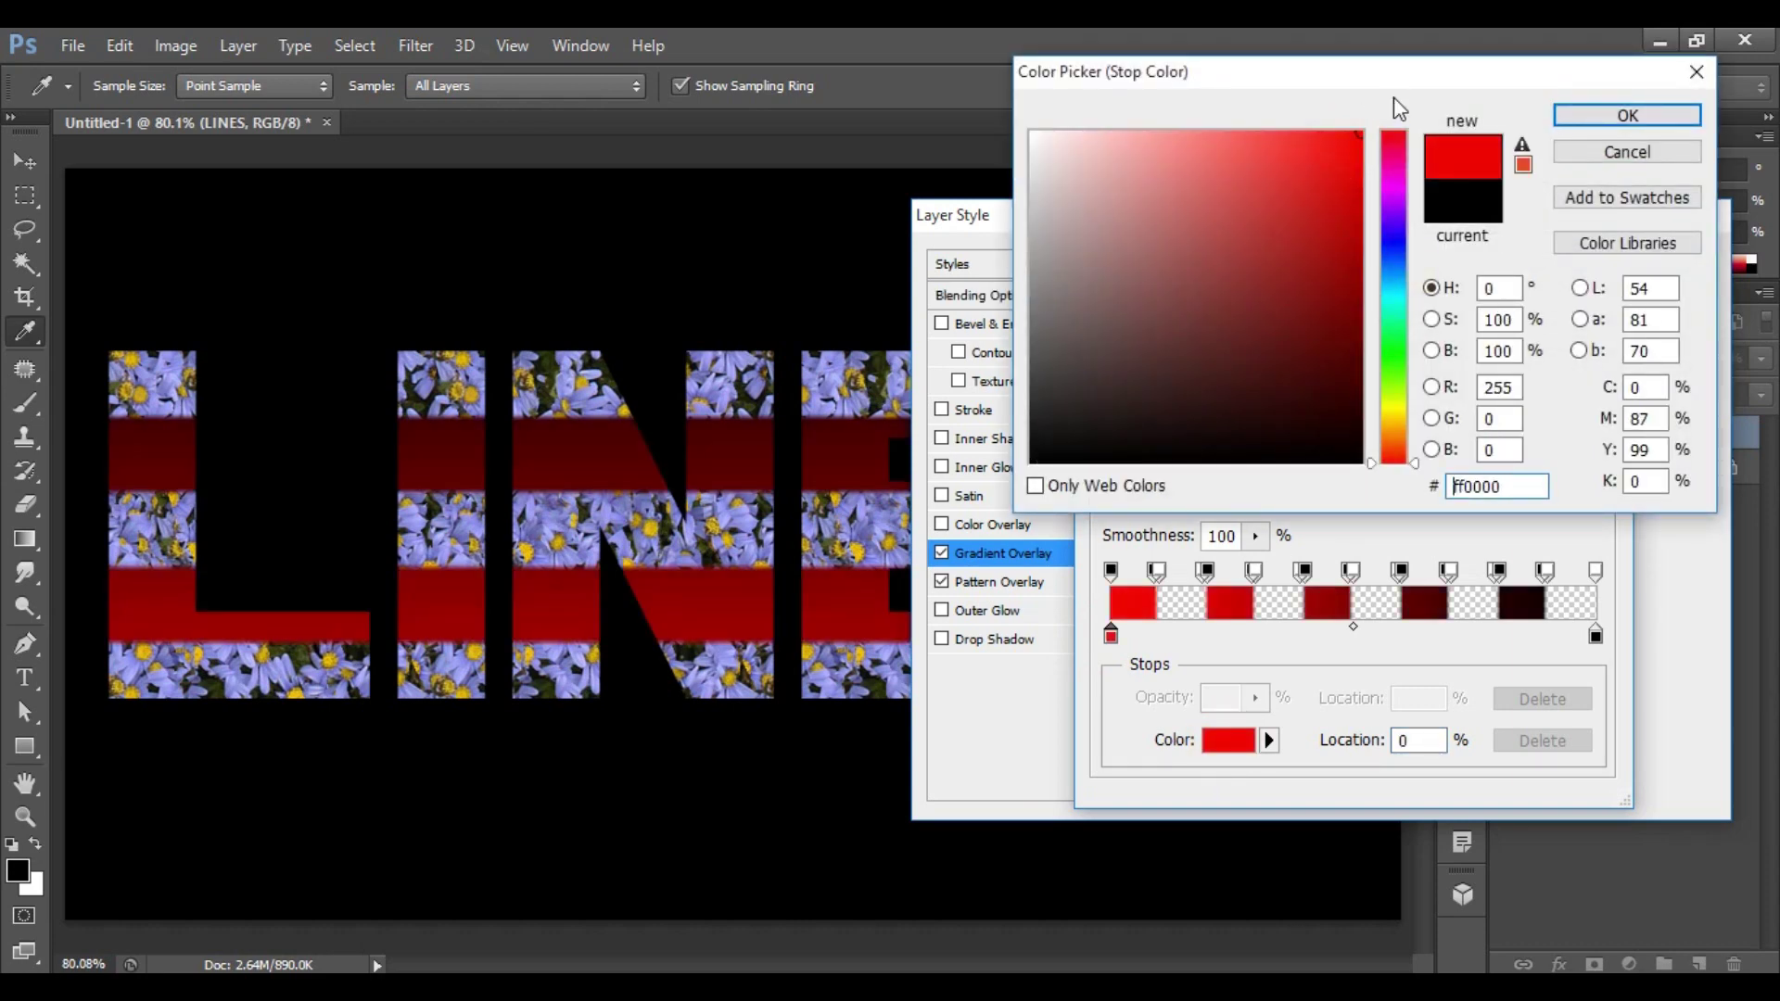
pyautogui.doubleClick(1524, 490)
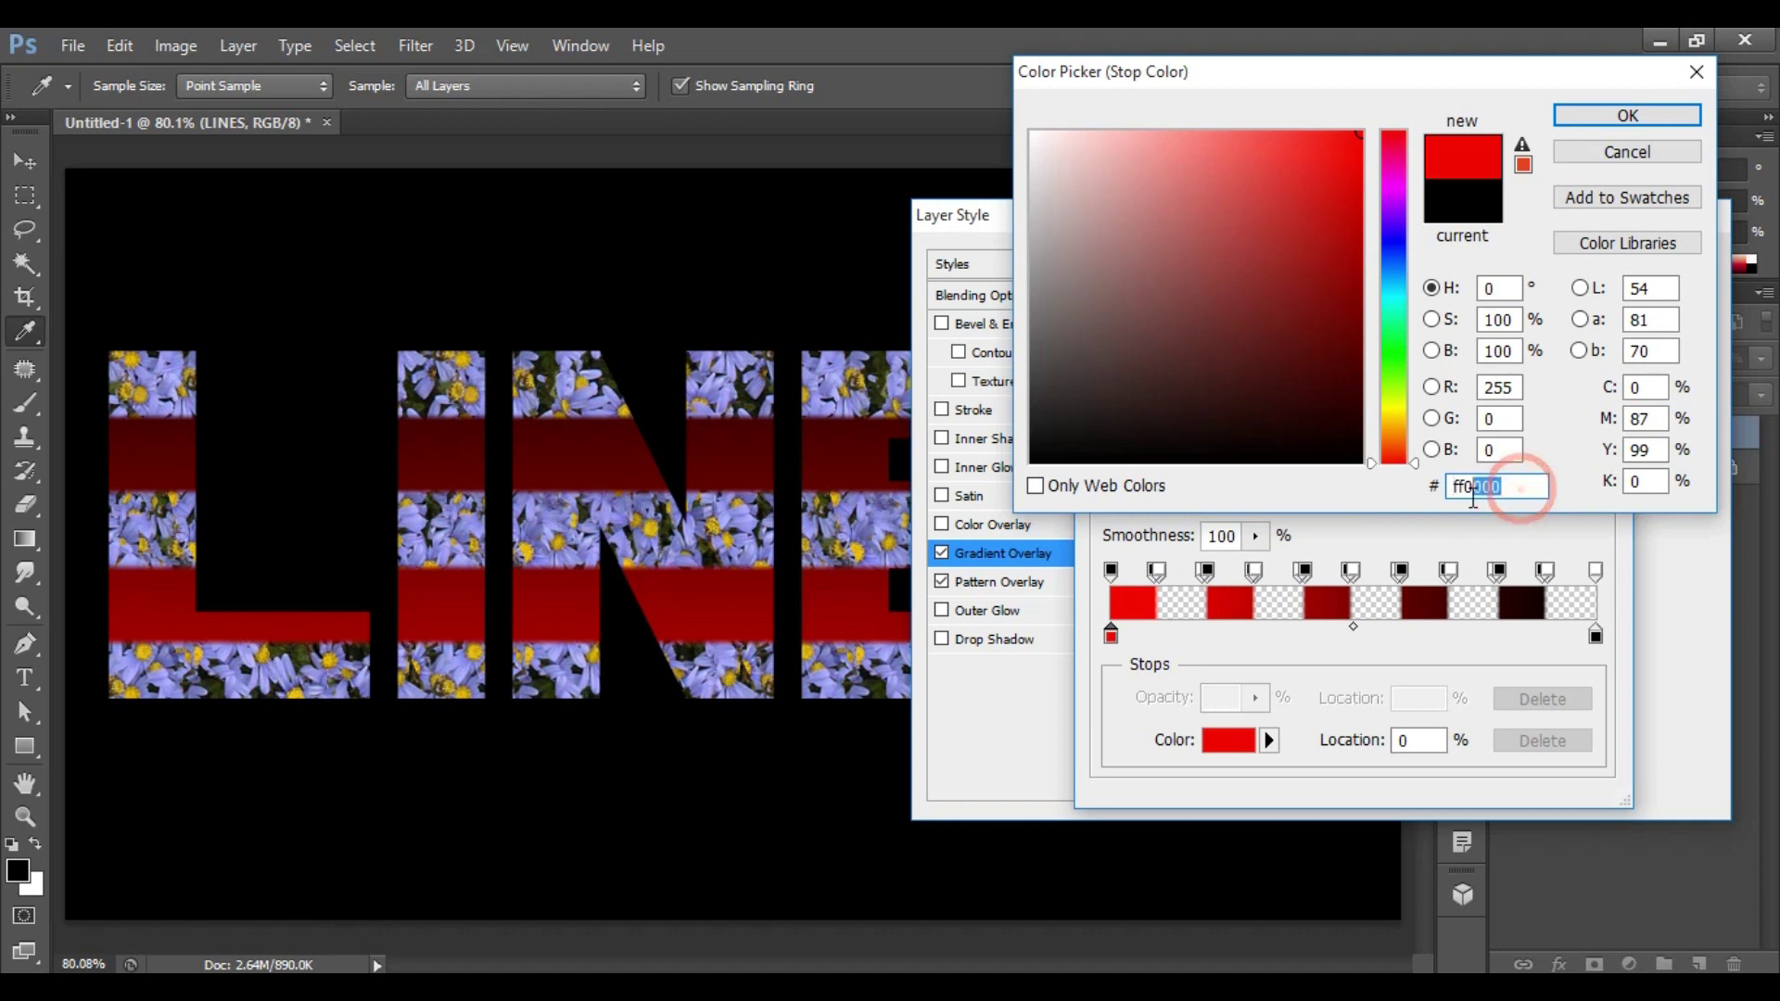
pyautogui.click(1639, 115)
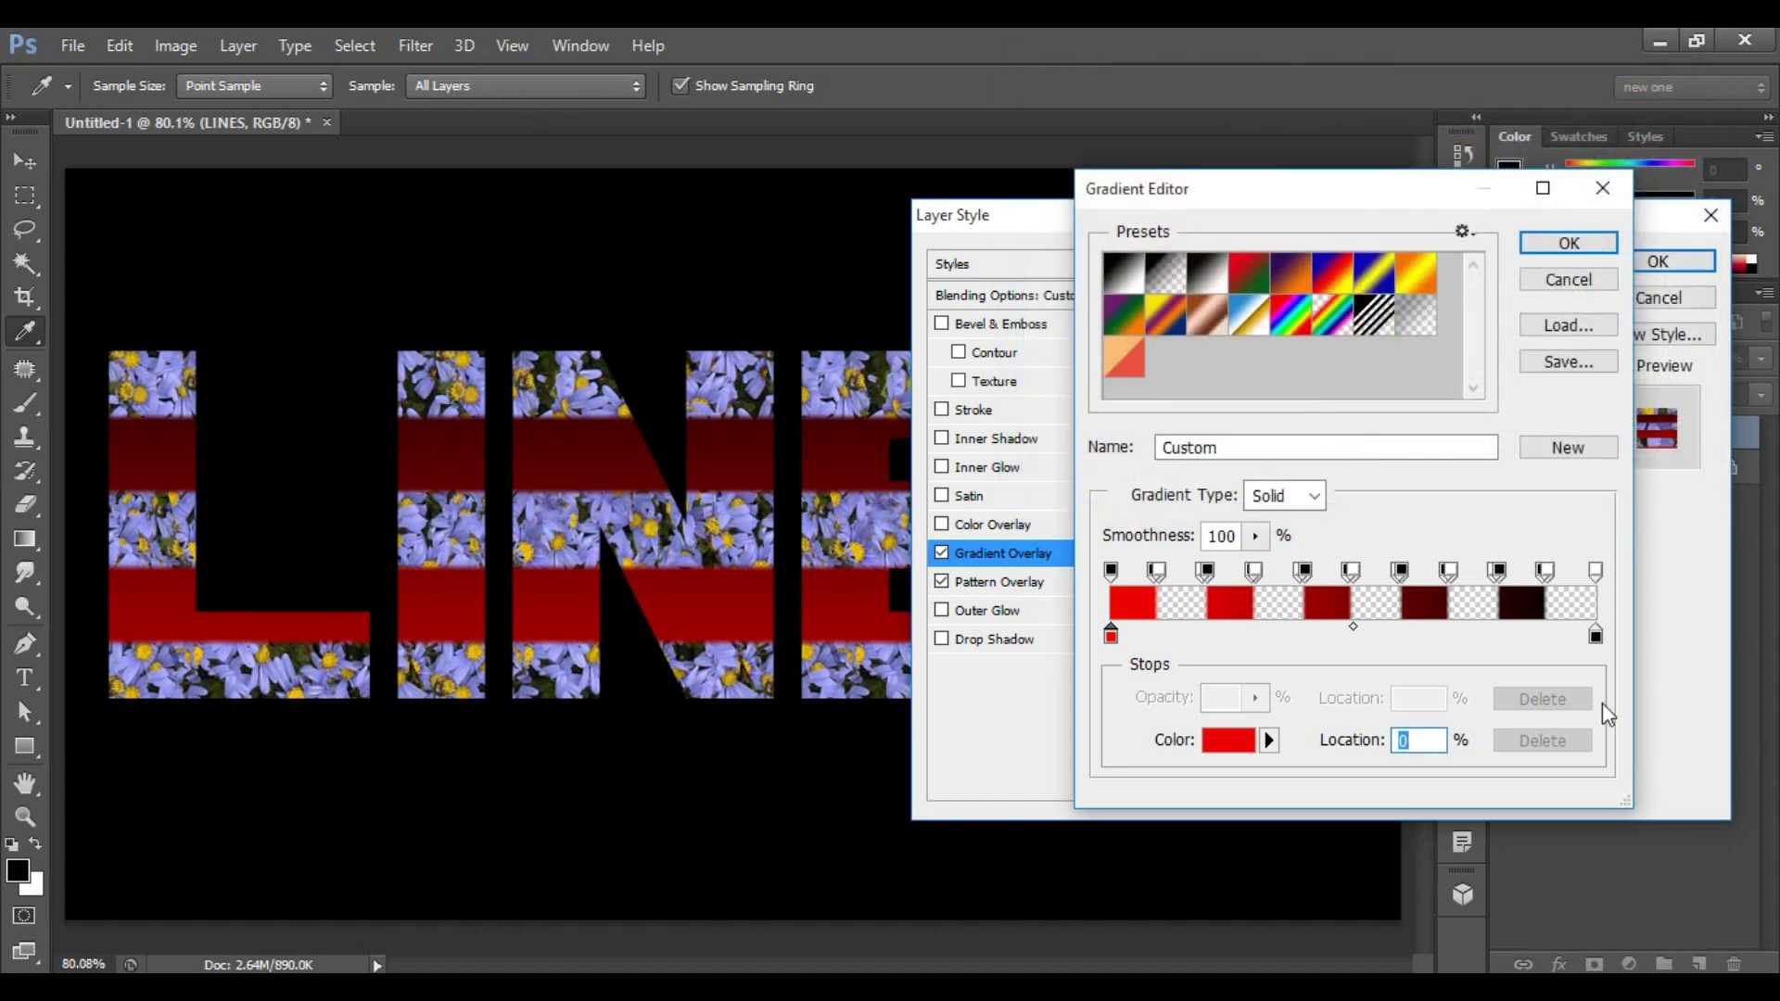
# Set the right colour stop to teal 00ffc6 and accept the gradient
pyautogui.click(1596, 636)
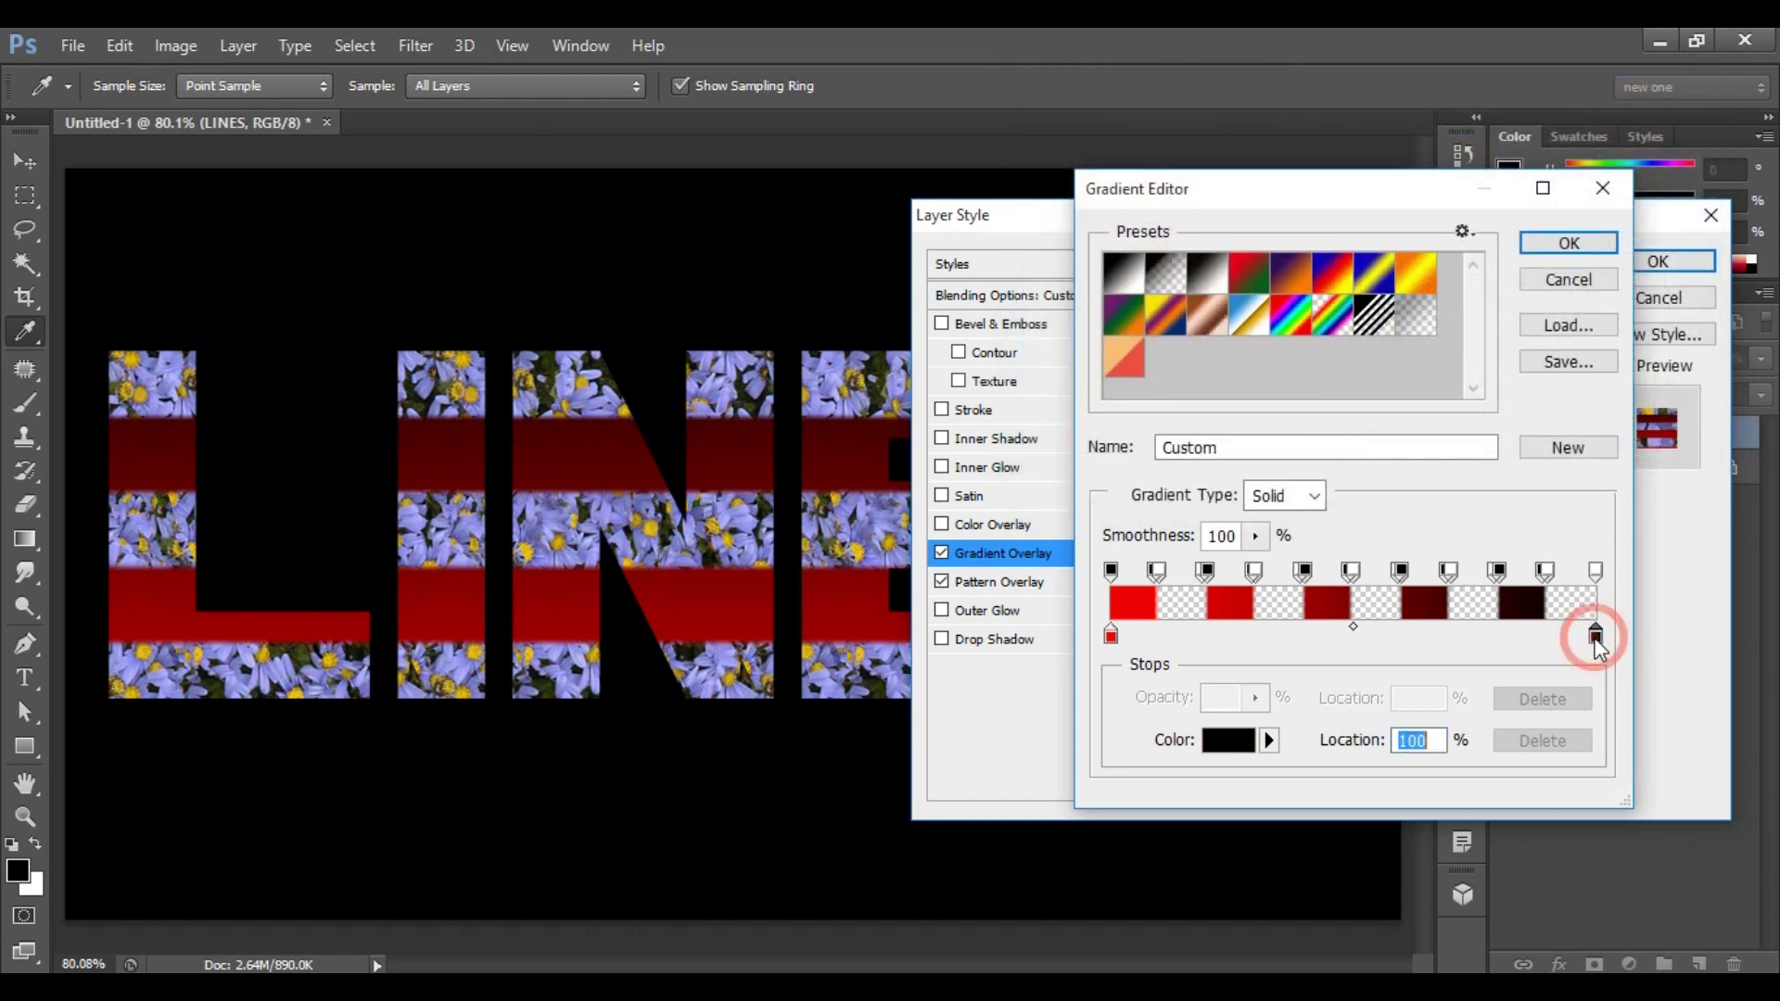
pyautogui.click(1224, 742)
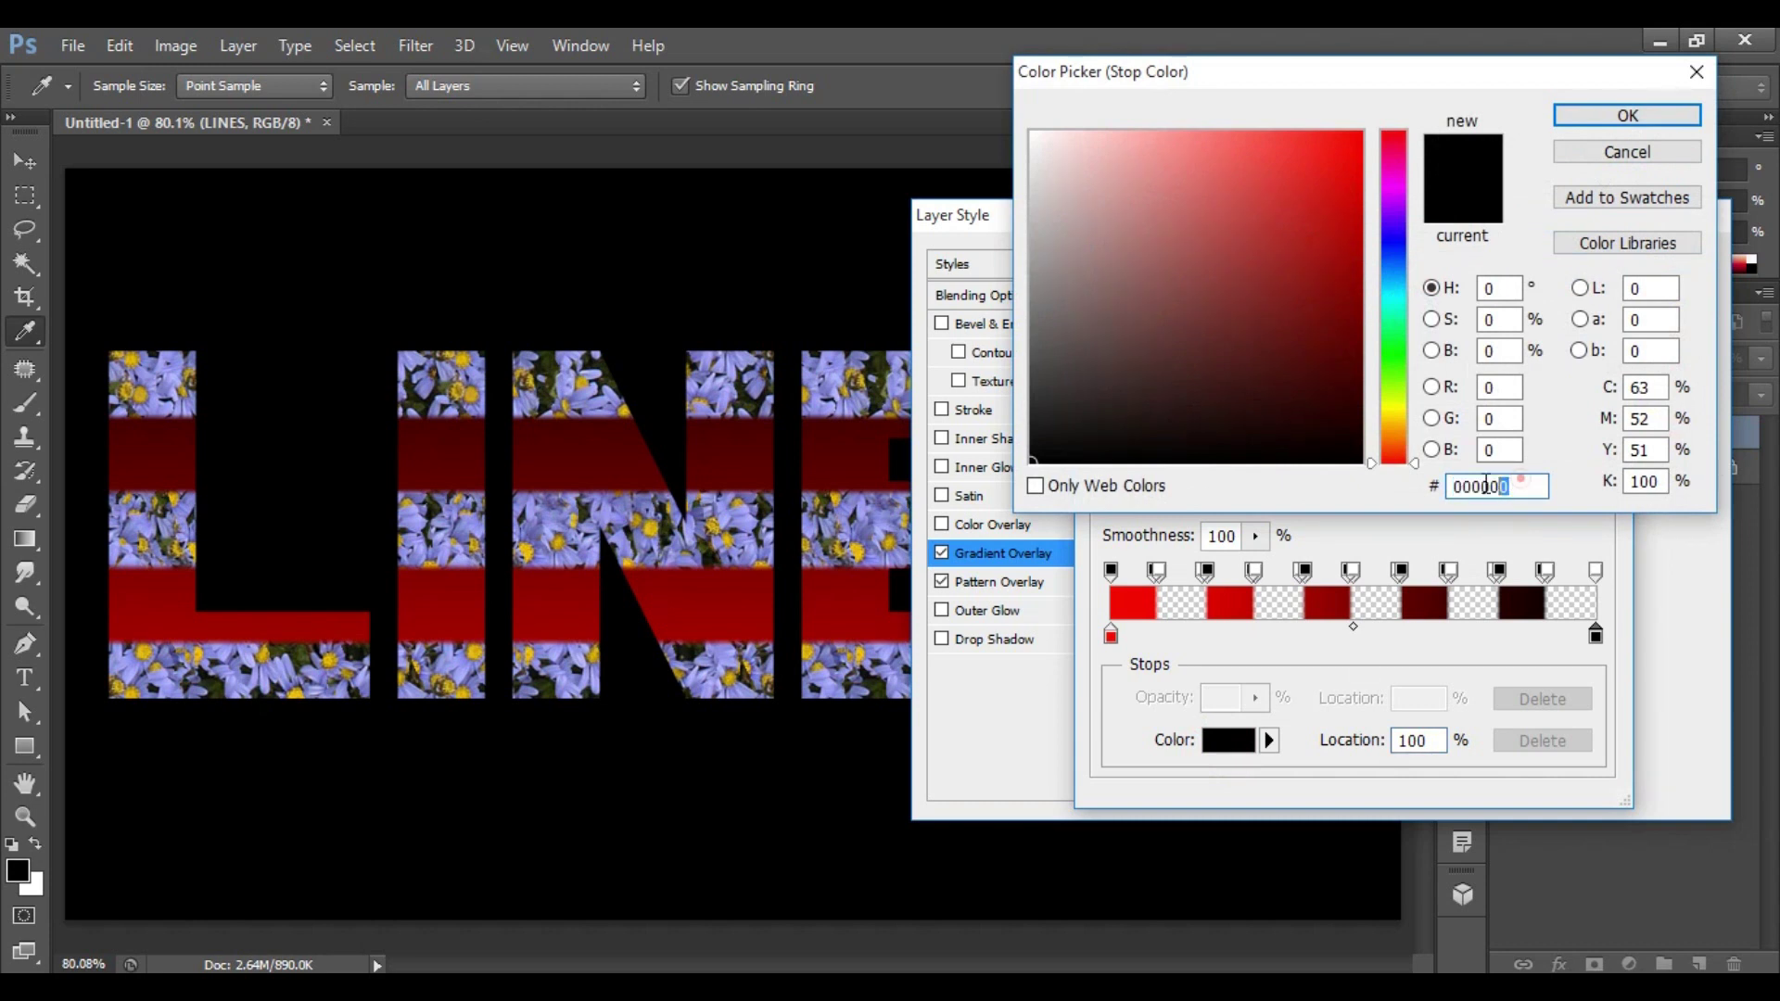
pyautogui.write('00')
pyautogui.write('ffc6')
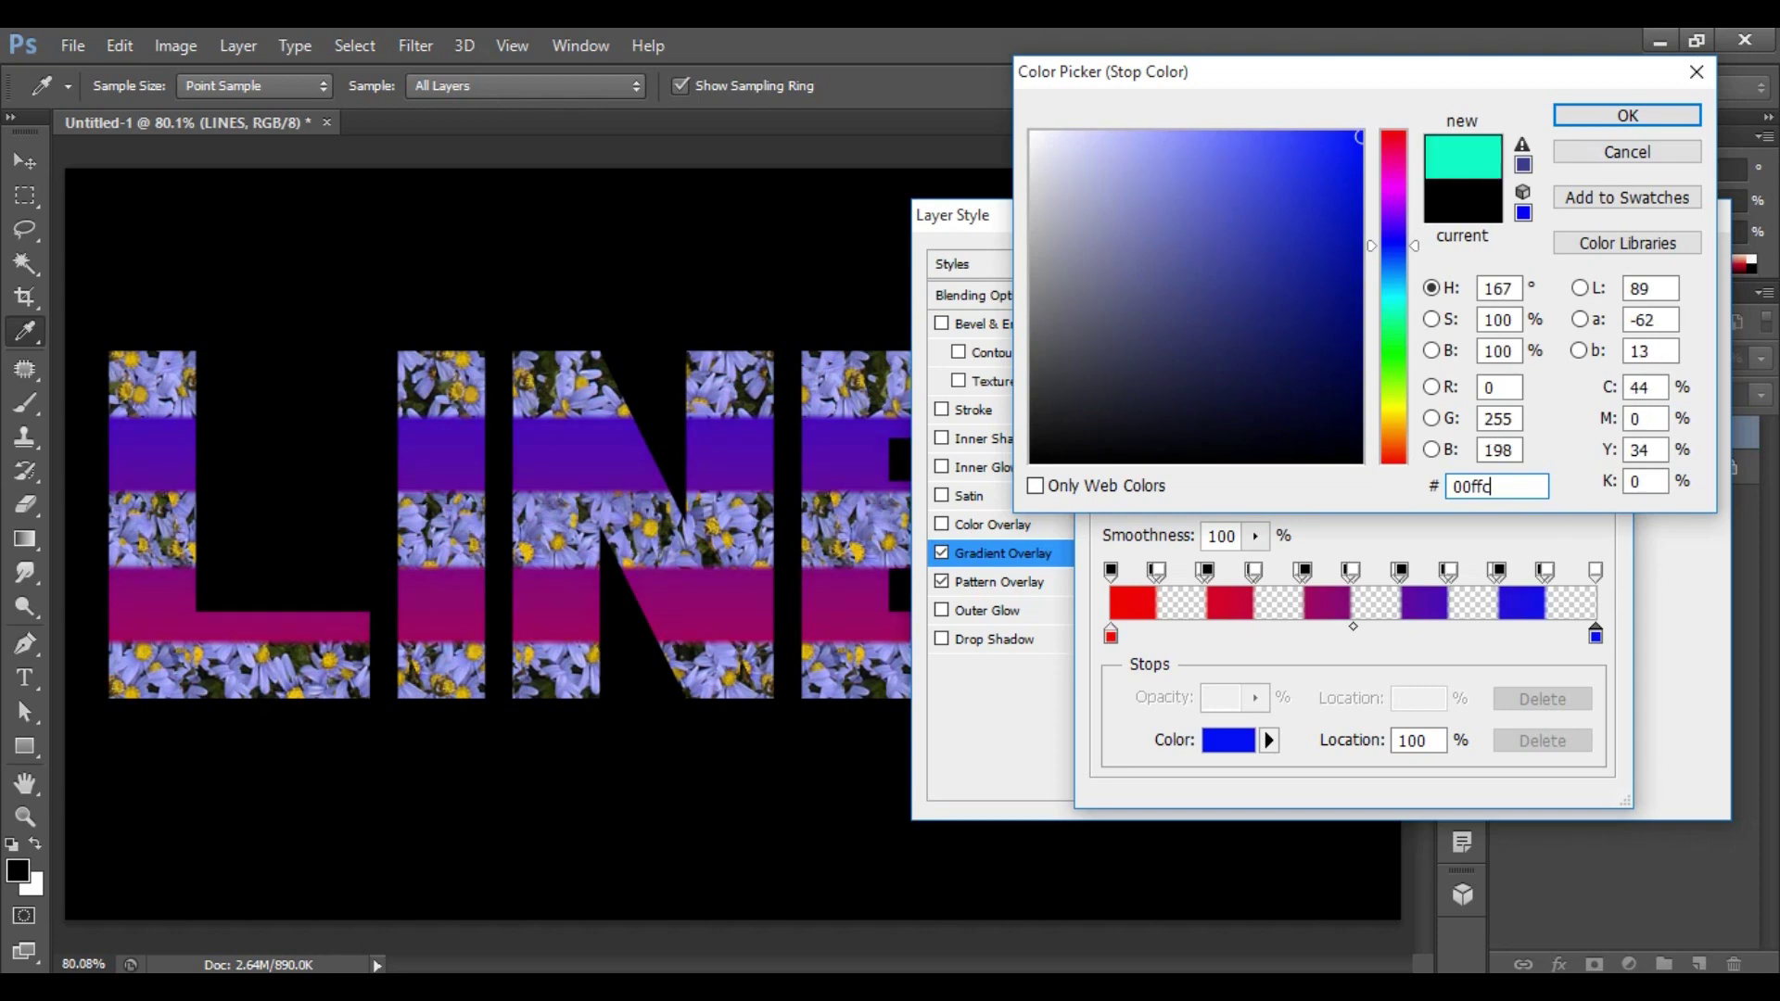
pyautogui.click(1630, 118)
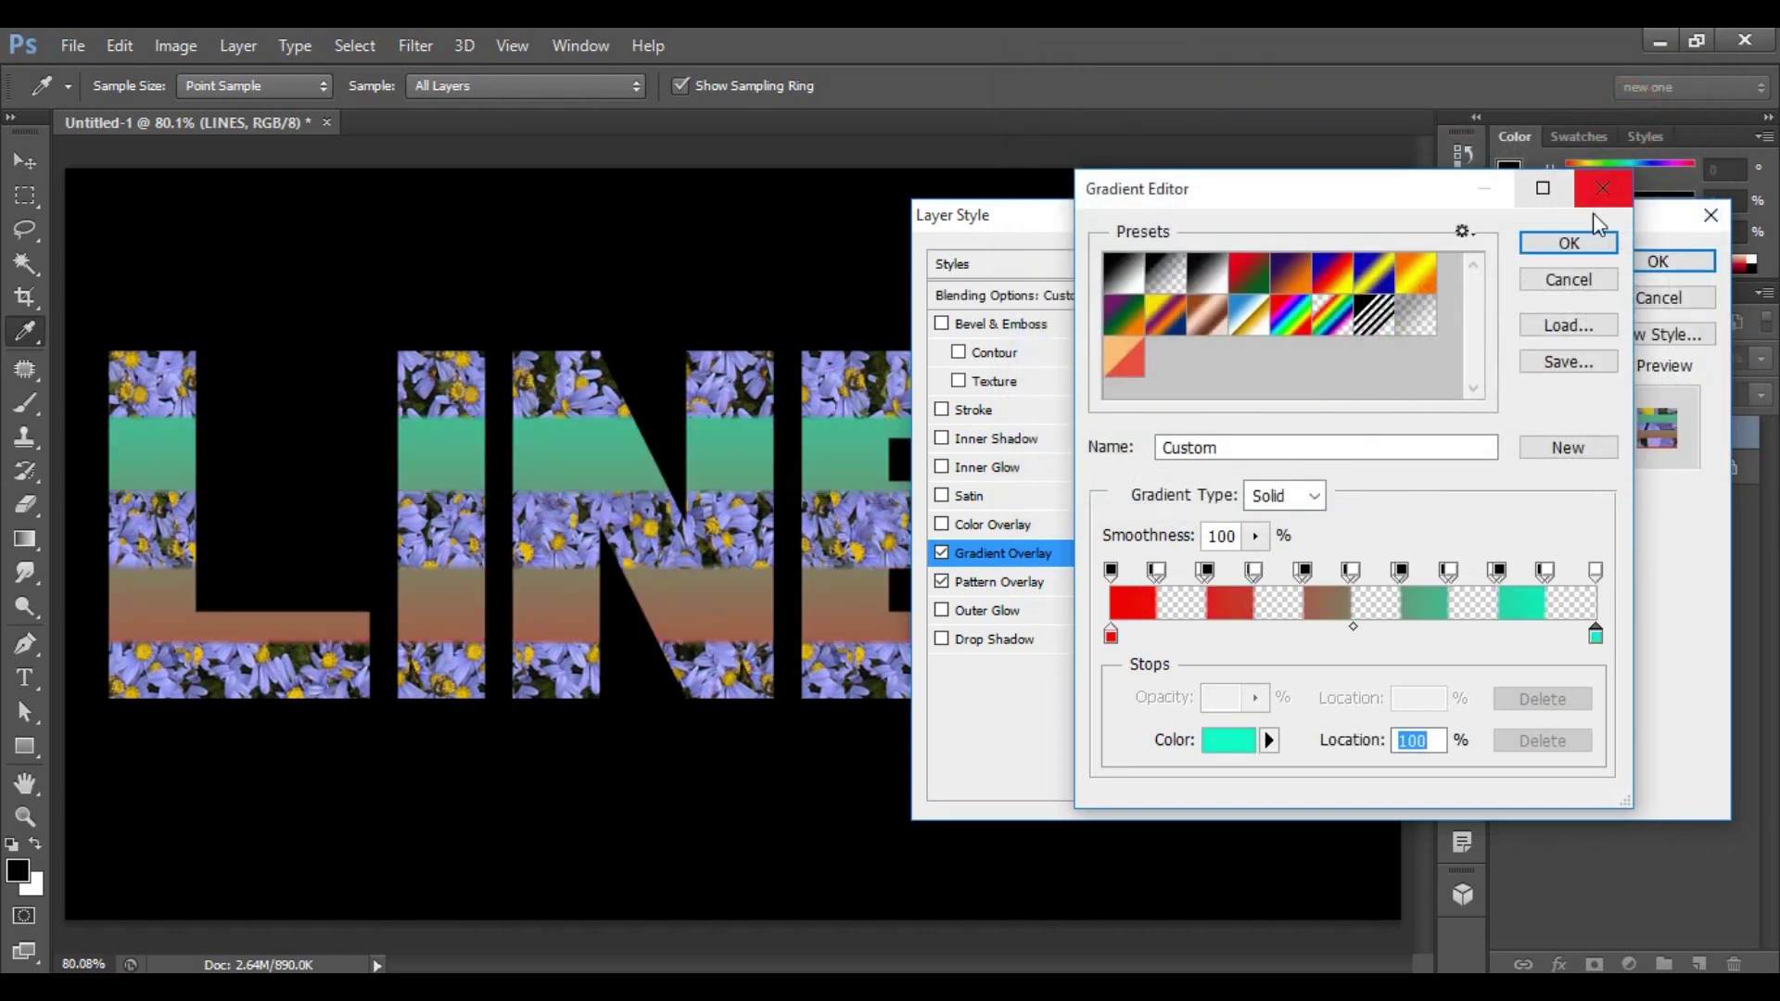
pyautogui.click(1572, 246)
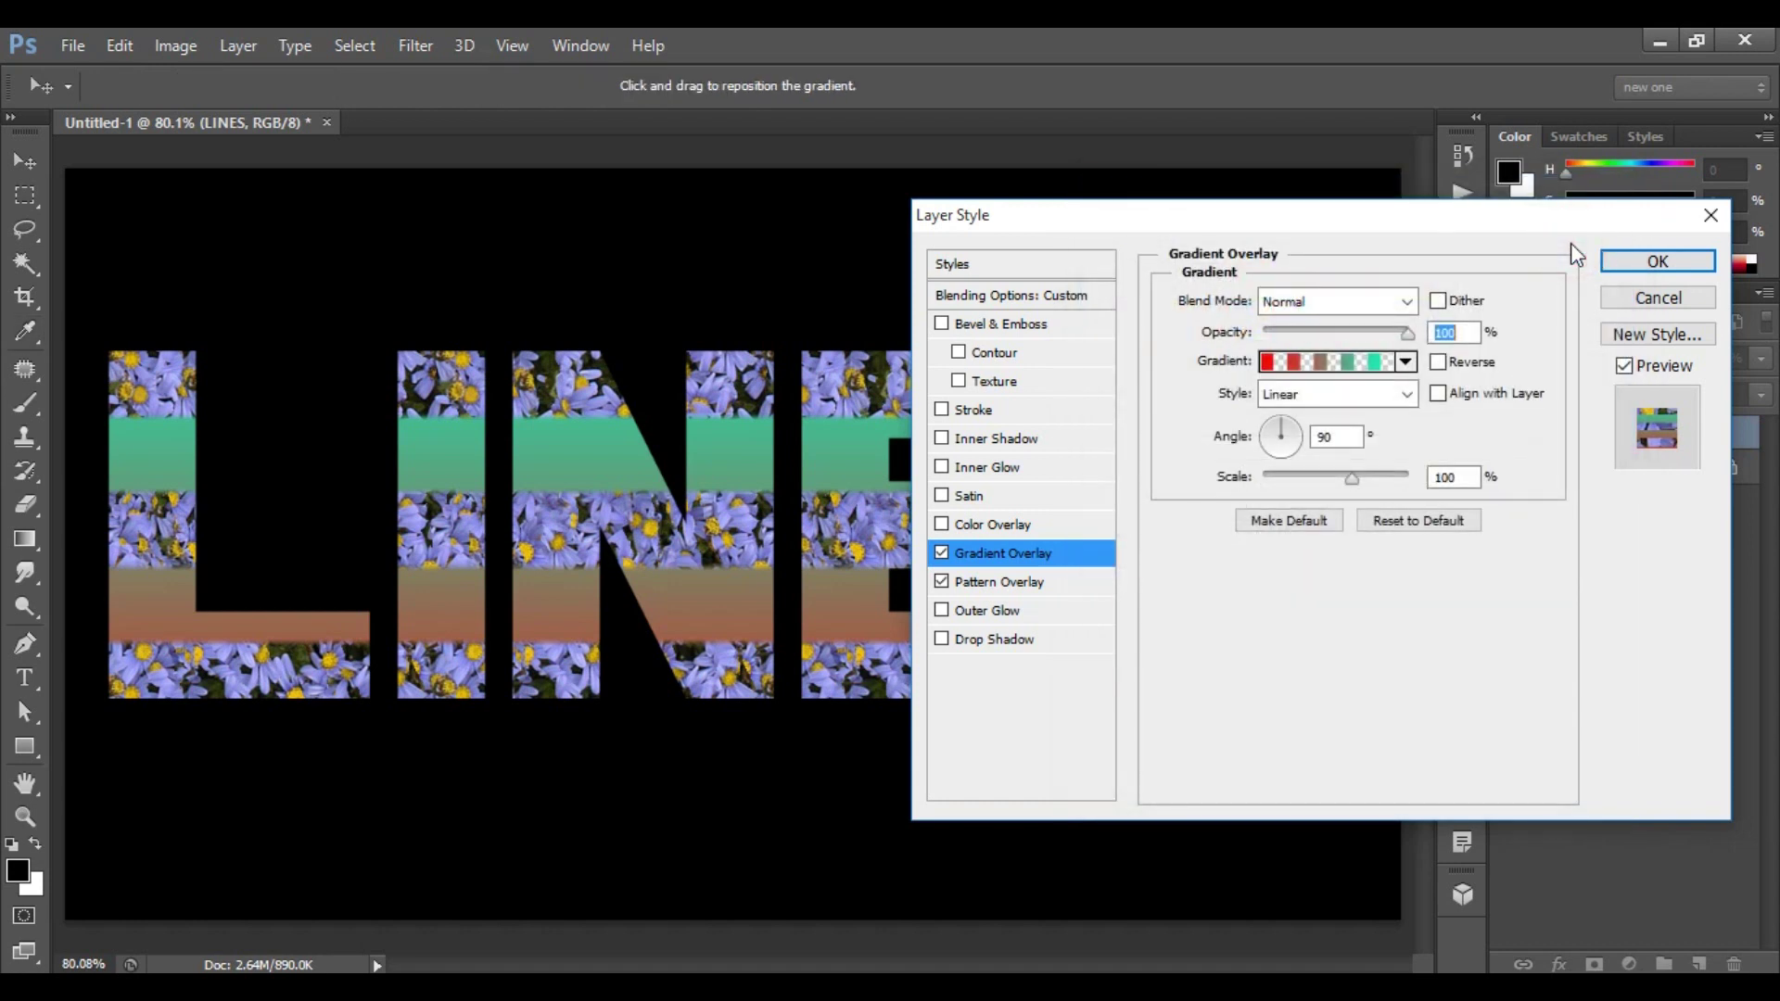
# Keep Linear style, align stripes with the layer at 115% scale, and apply both effects
pyautogui.click(1384, 396)
pyautogui.click(1382, 398)
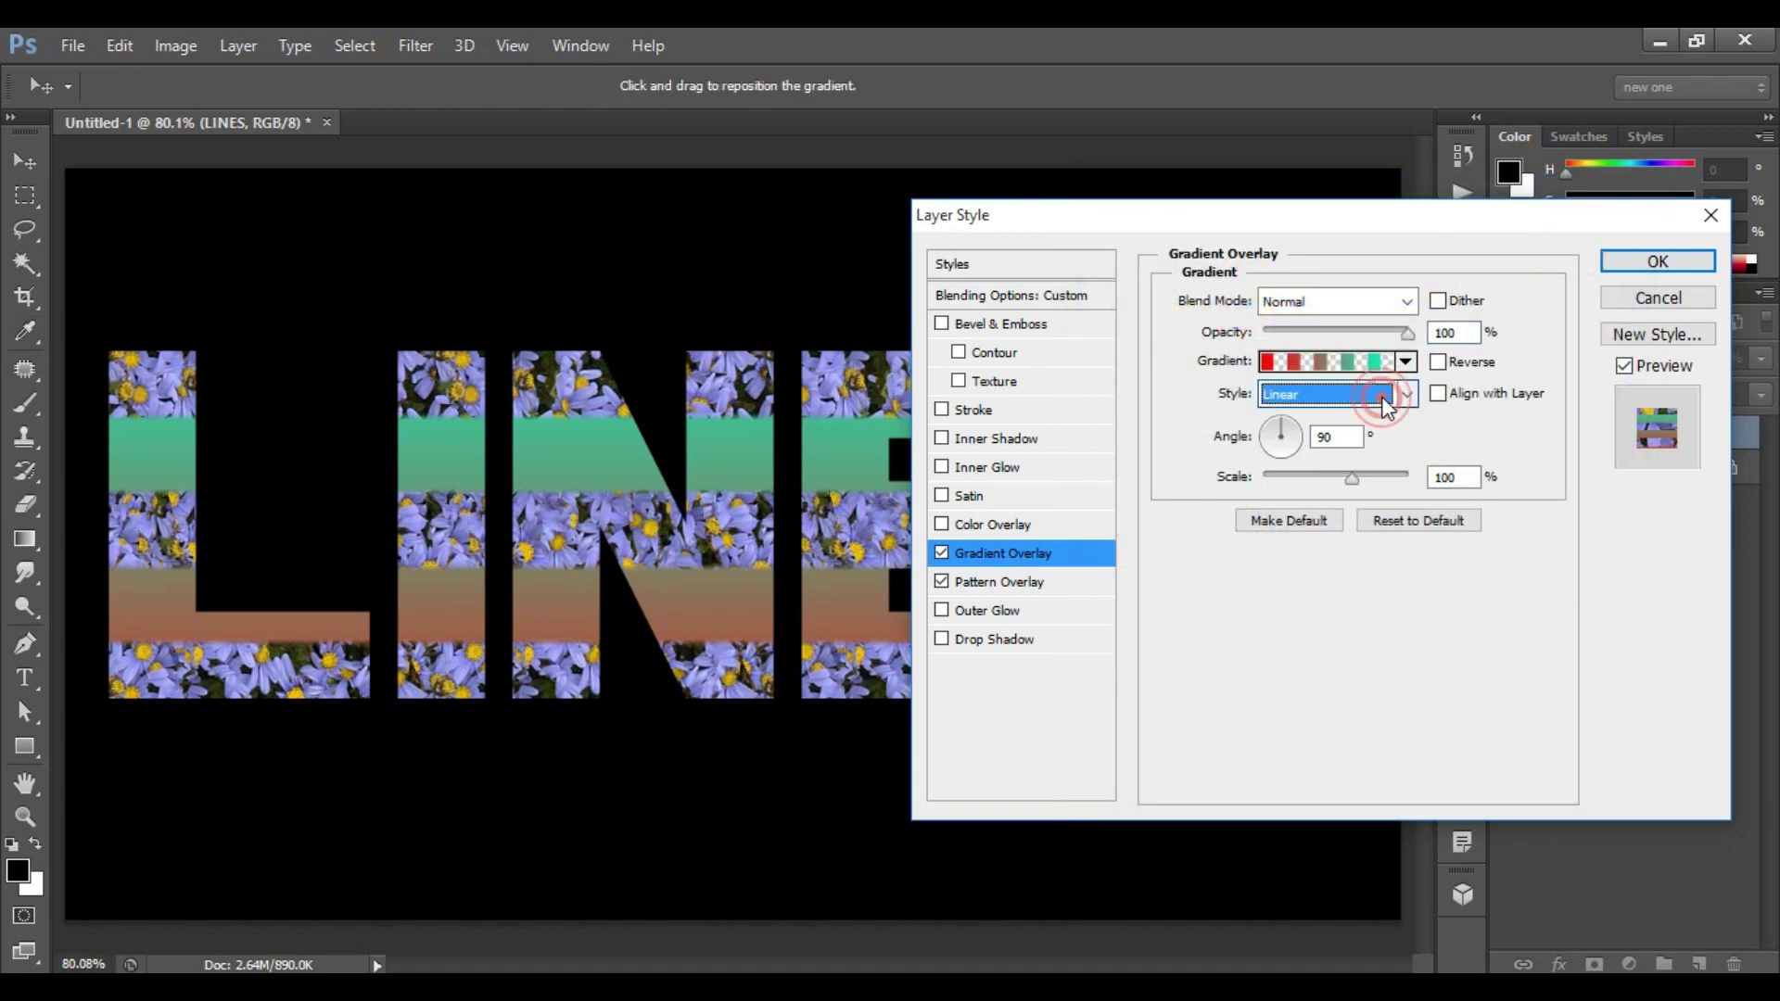
pyautogui.click(1440, 394)
pyautogui.click(1355, 436)
pyautogui.press('Tab')
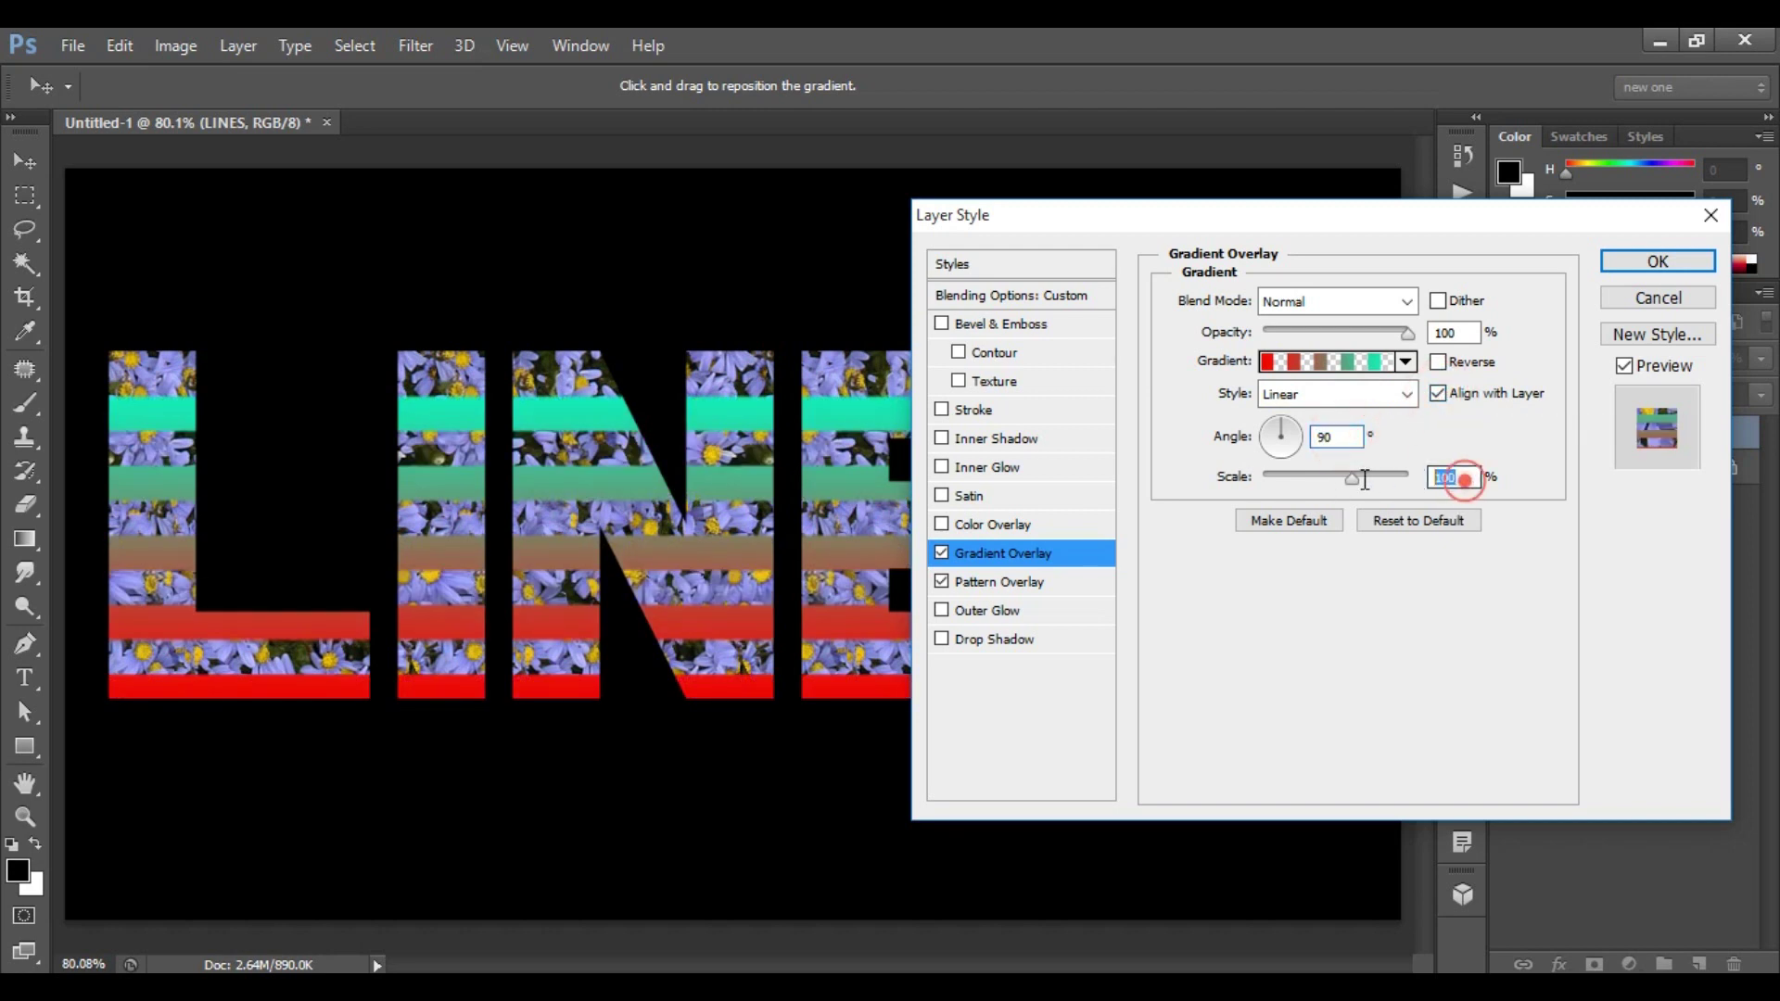
pyautogui.write('115')
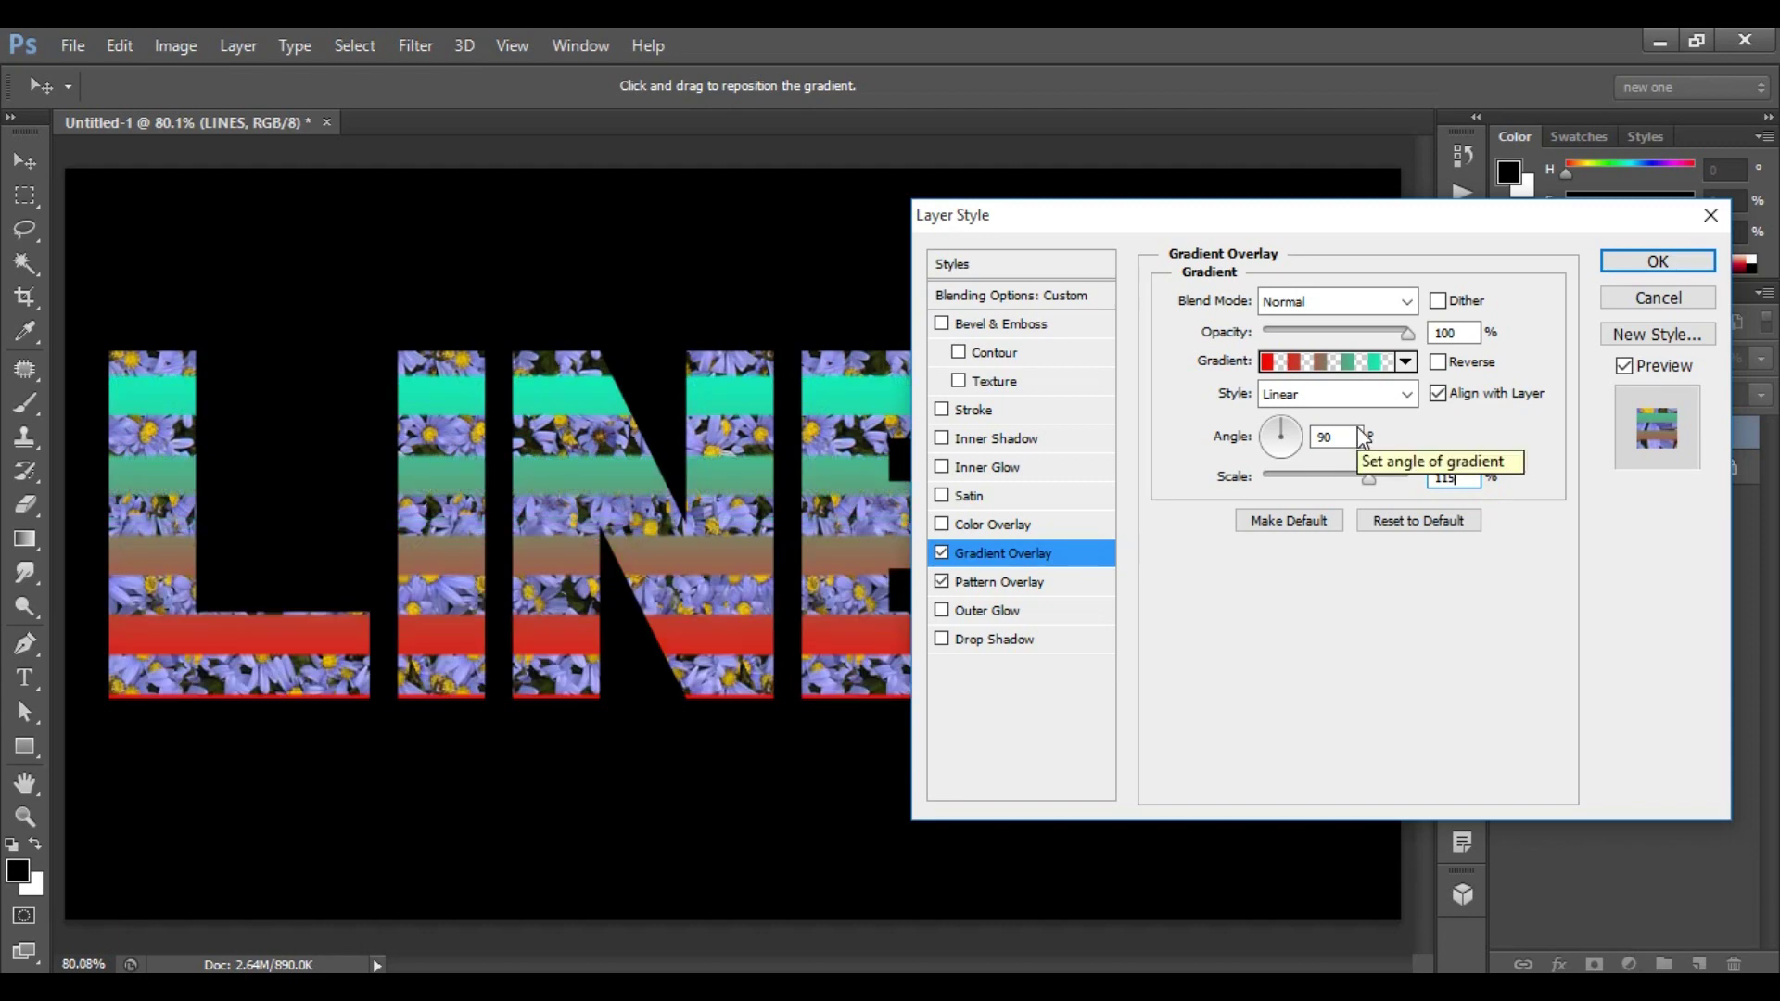
pyautogui.click(1659, 262)
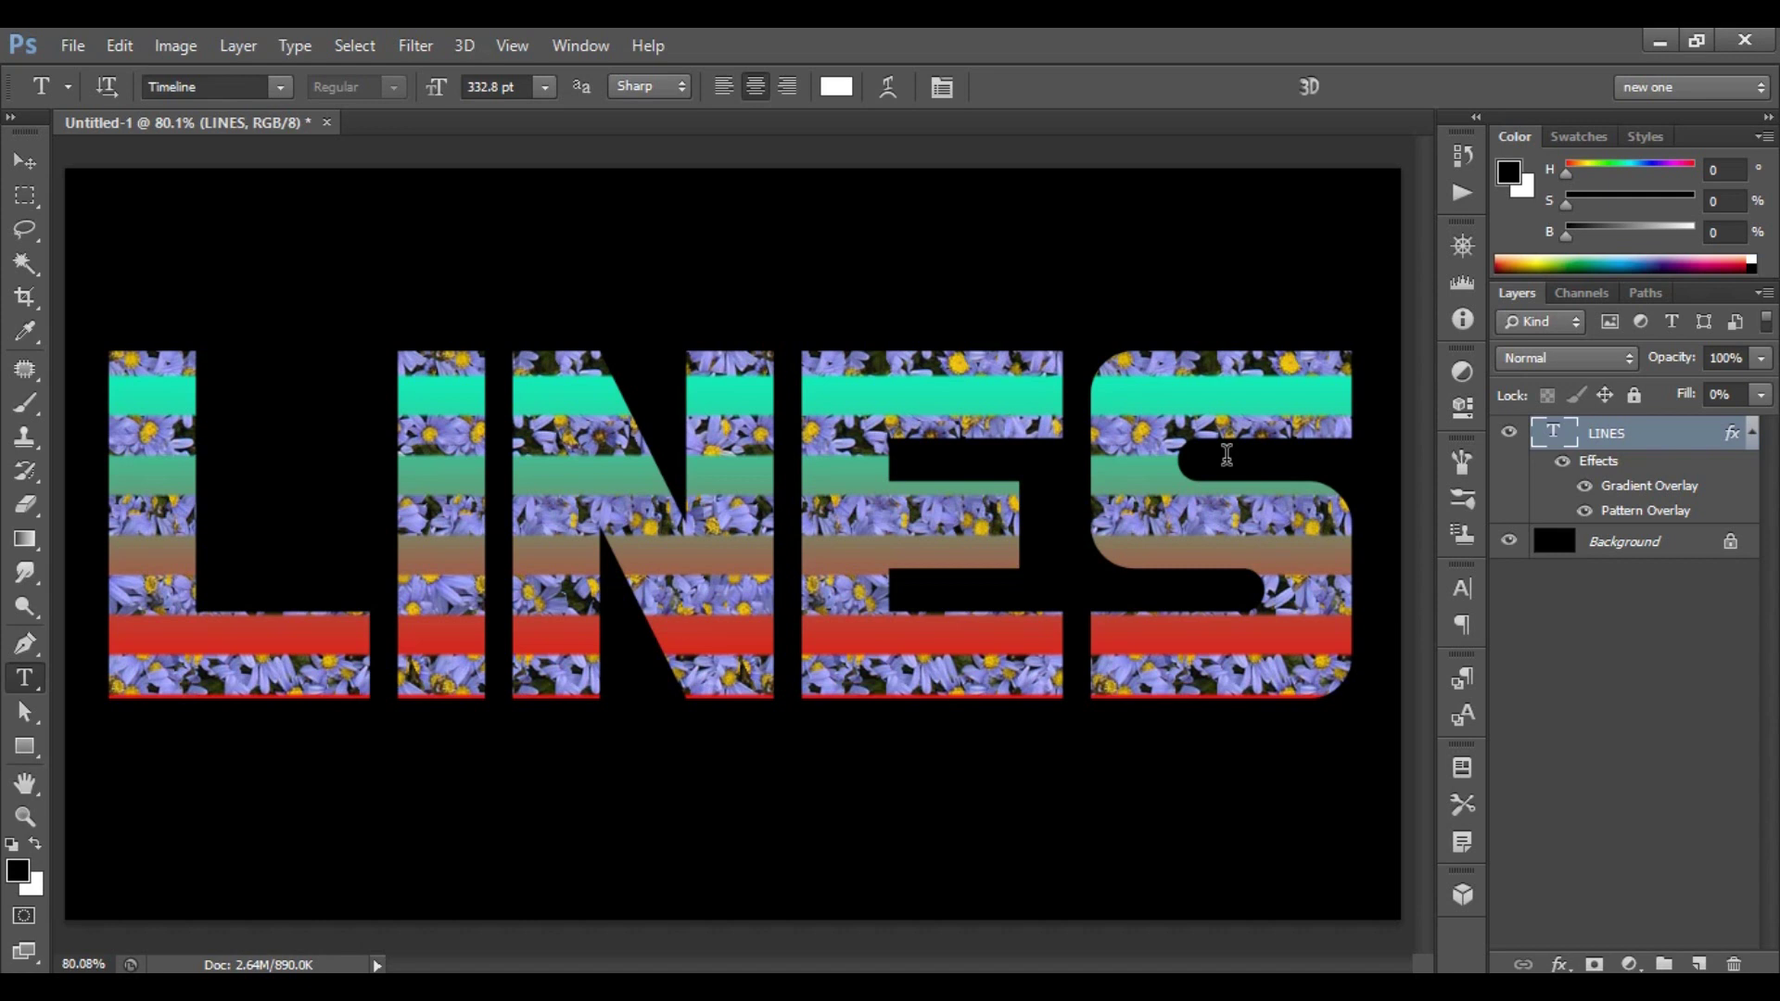
# Add a Hue/Saturation adjustment layer above LINES set to Saturation +100 and Hue +180
pyautogui.click(1629, 965)
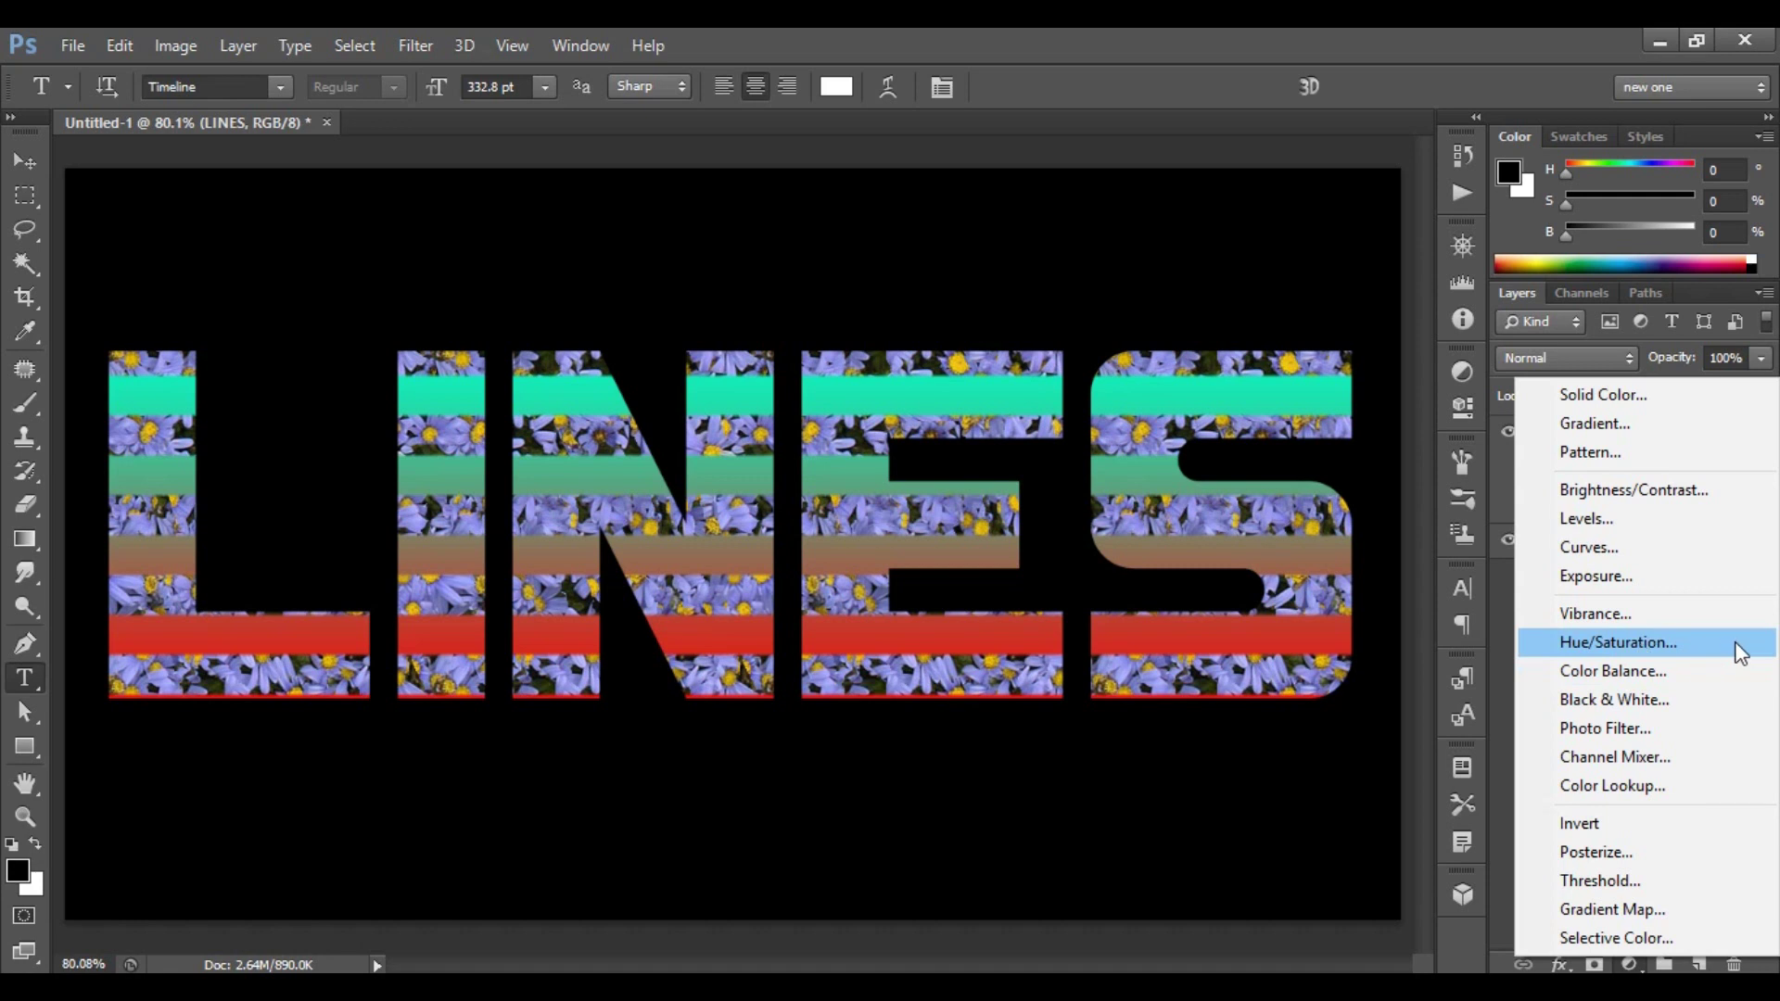
pyautogui.click(1683, 646)
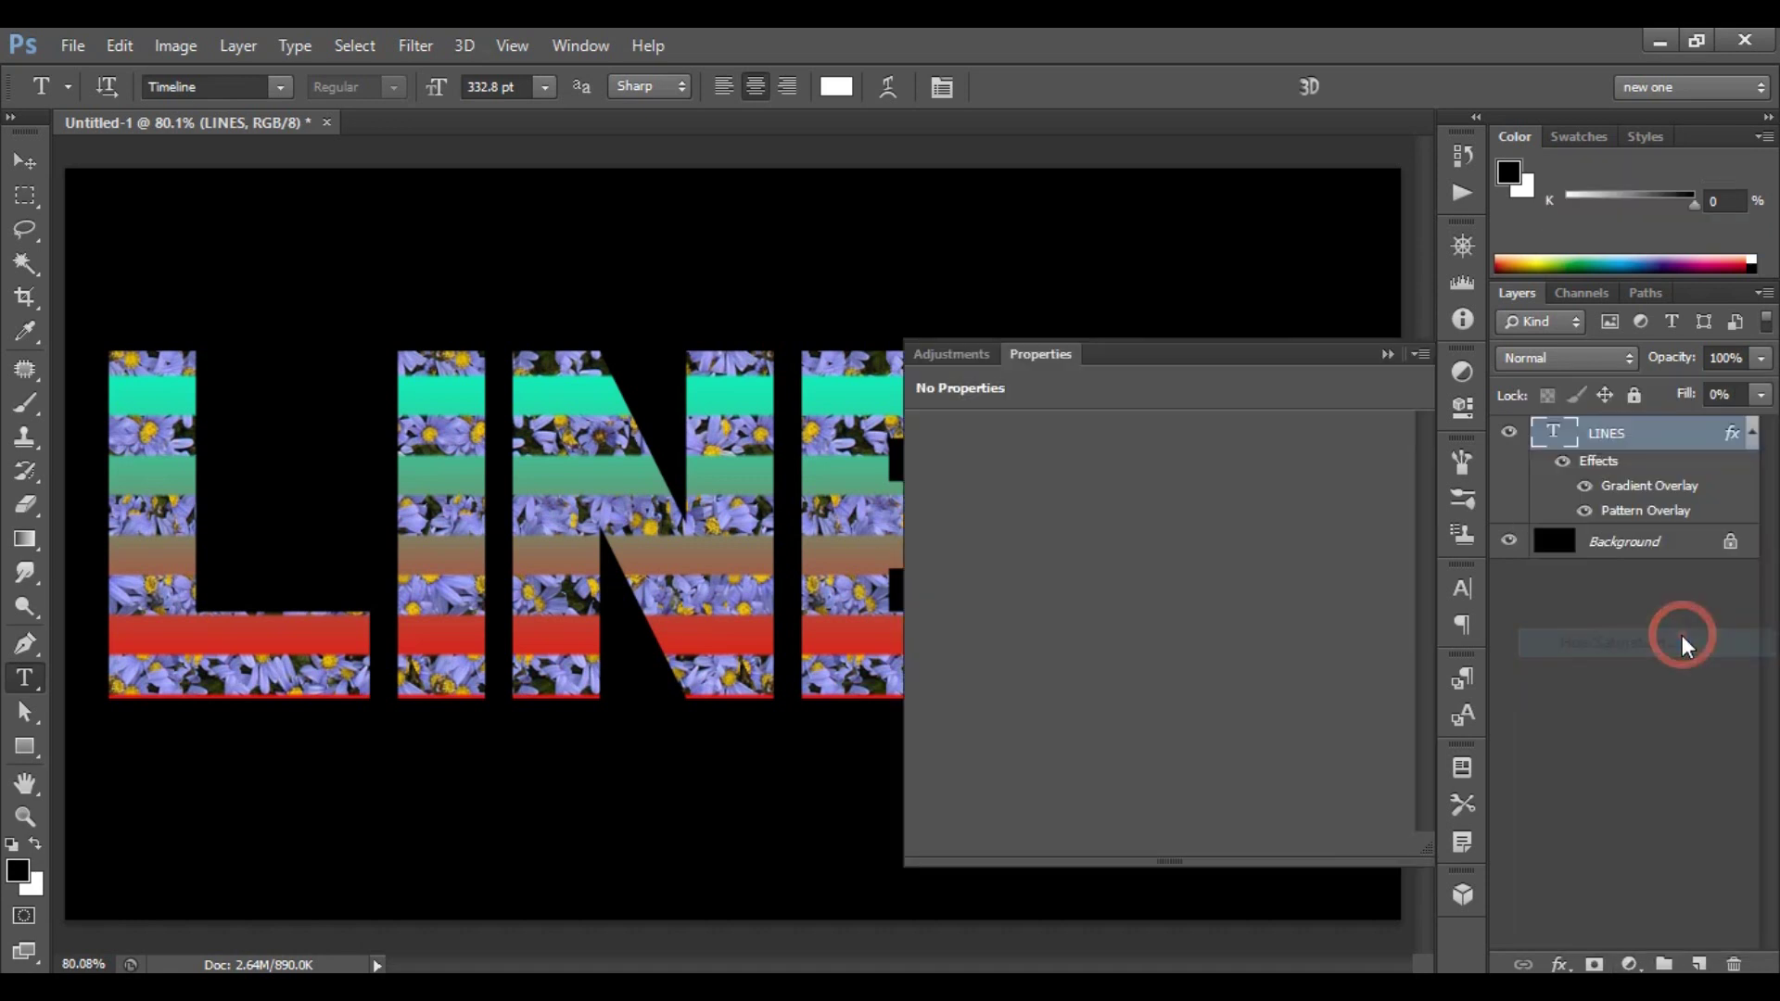
pyautogui.moveTo(1160, 582); pyautogui.dragTo(1440, 581)
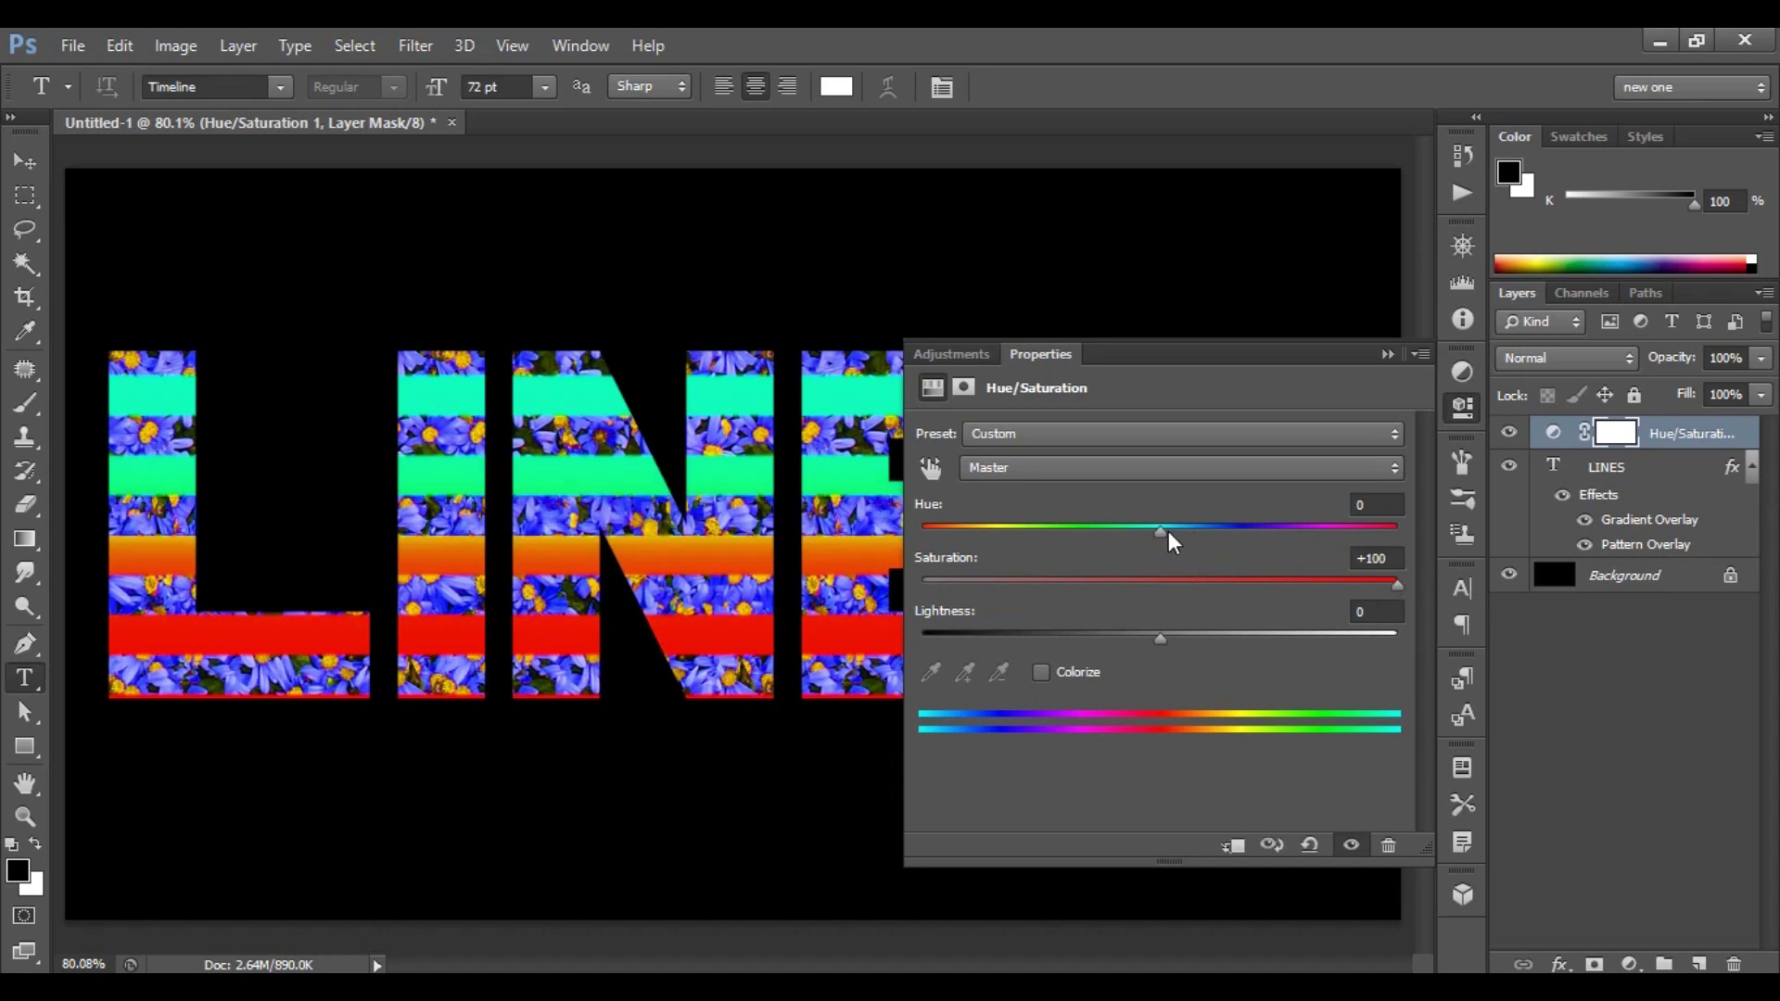
pyautogui.moveTo(1160, 531)
pyautogui.mouseDown()
pyautogui.moveTo(1410, 545)
pyautogui.moveTo(919, 548)
pyautogui.moveTo(1456, 549)
pyautogui.mouseUp()
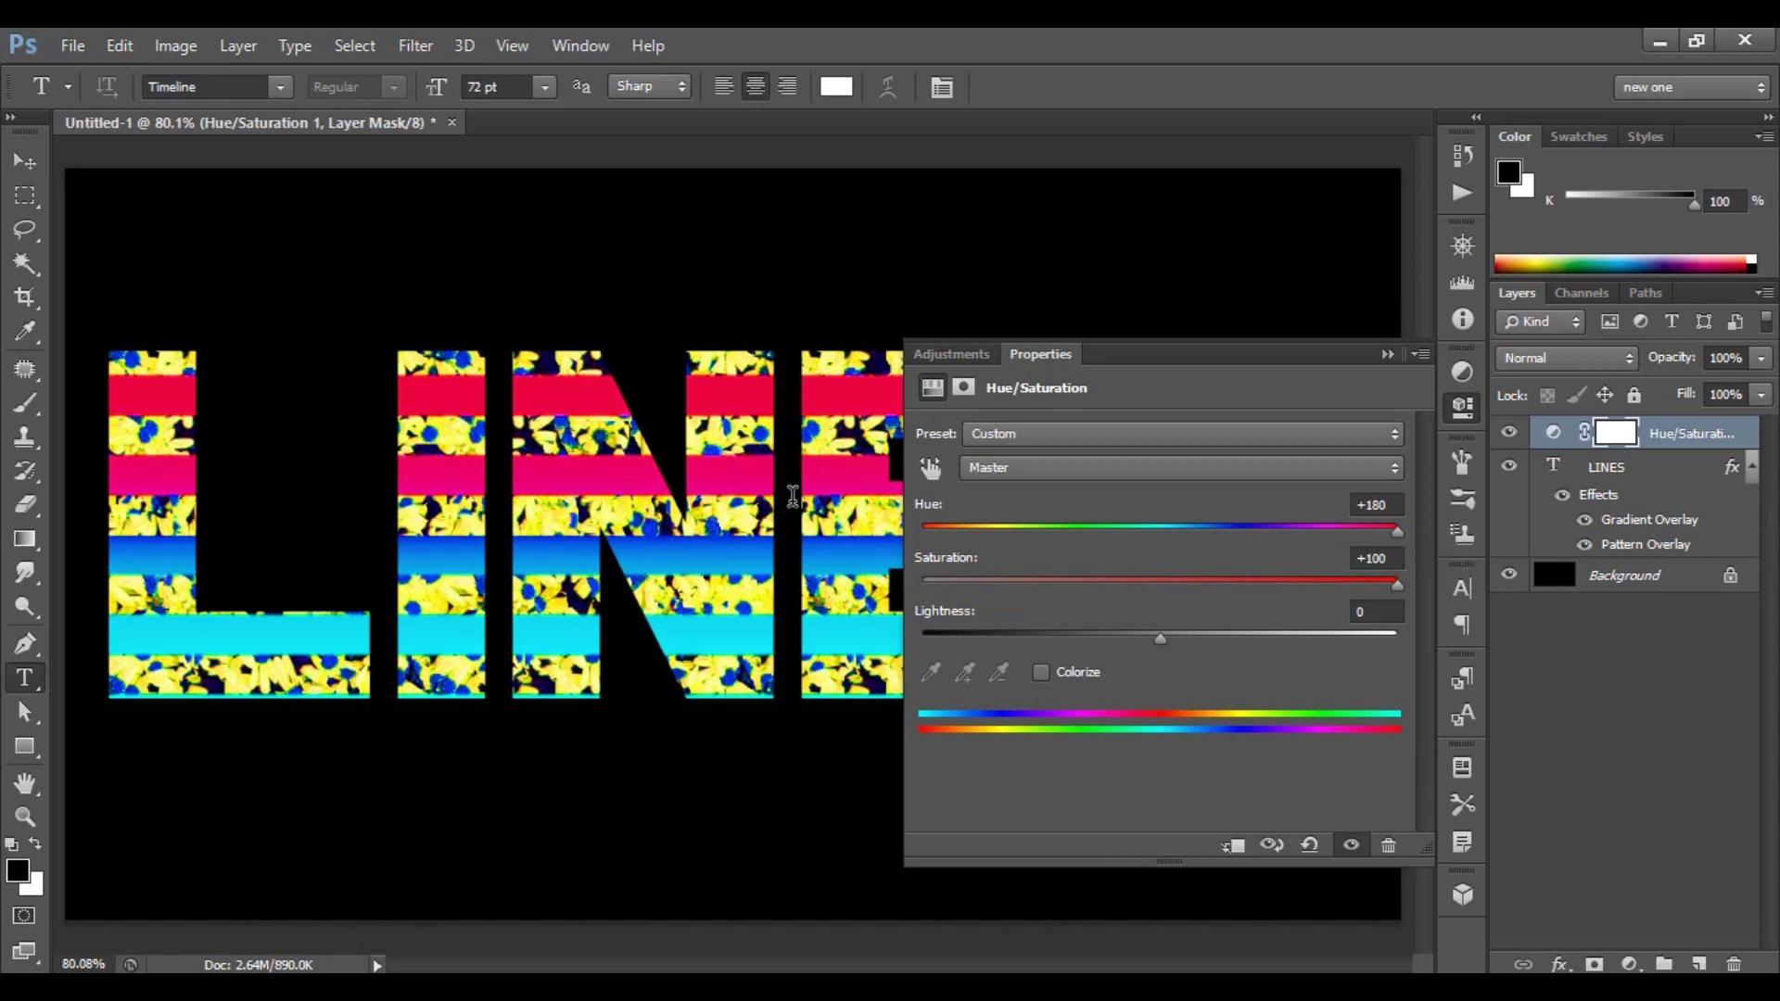
pyautogui.click(1389, 354)
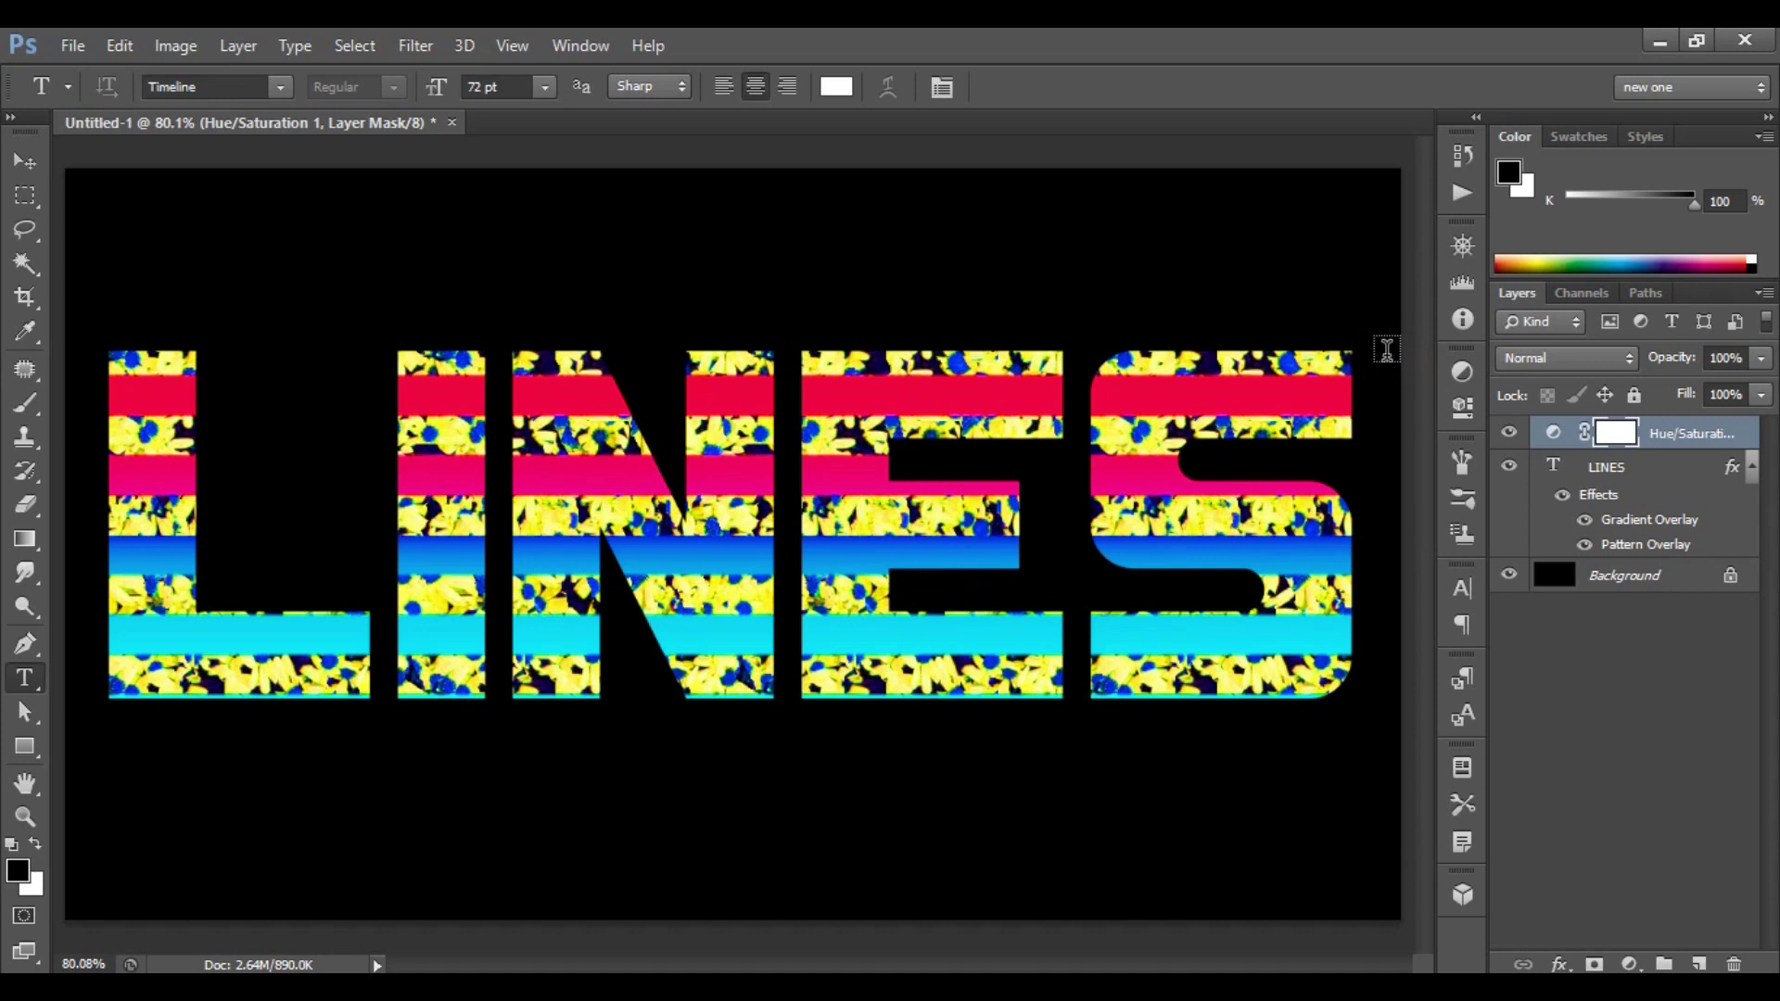